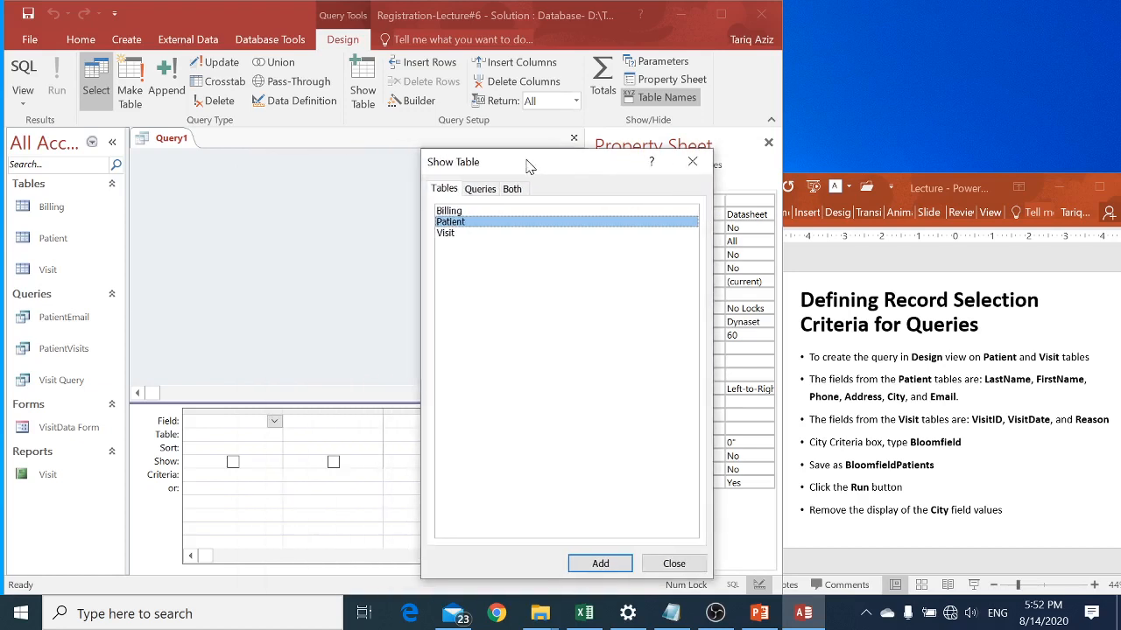
# Step: Add the Patient and Visit tables to the new query and dismiss the table selection
pyautogui.keyDown('ctrl'); pyautogui.click(473, 232); pyautogui.keyUp('ctrl')
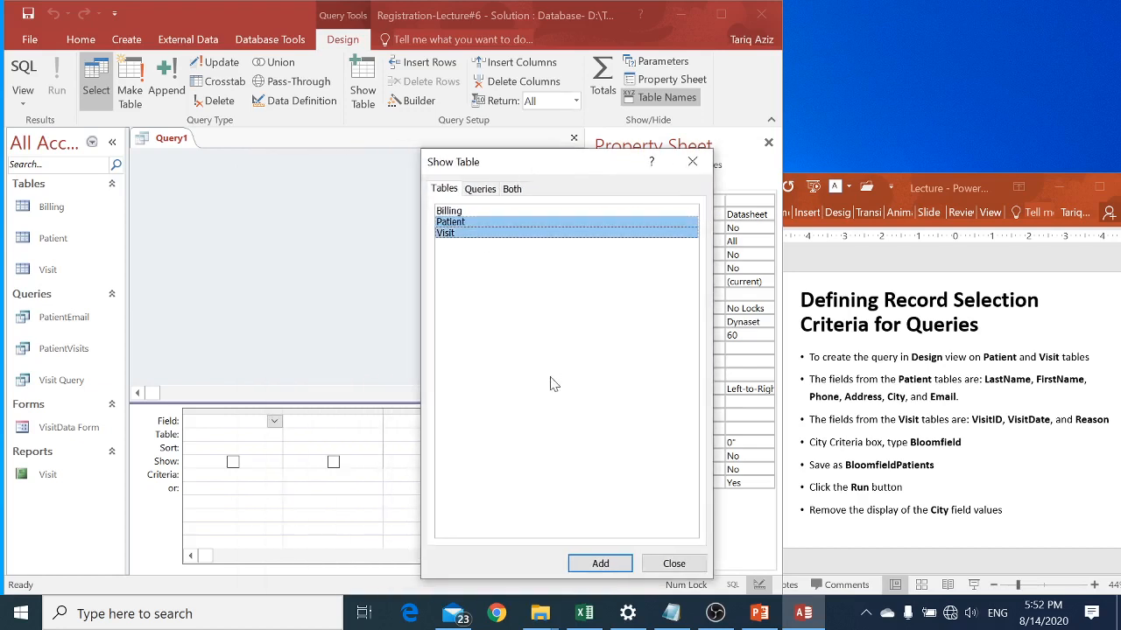
pyautogui.click(601, 561)
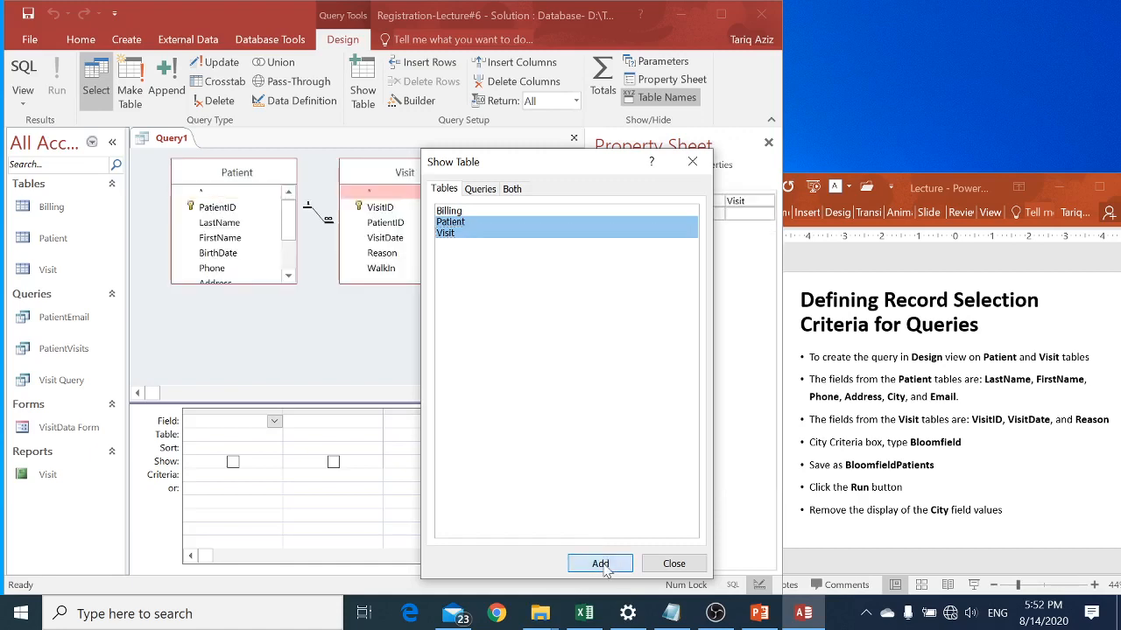
pyautogui.click(671, 564)
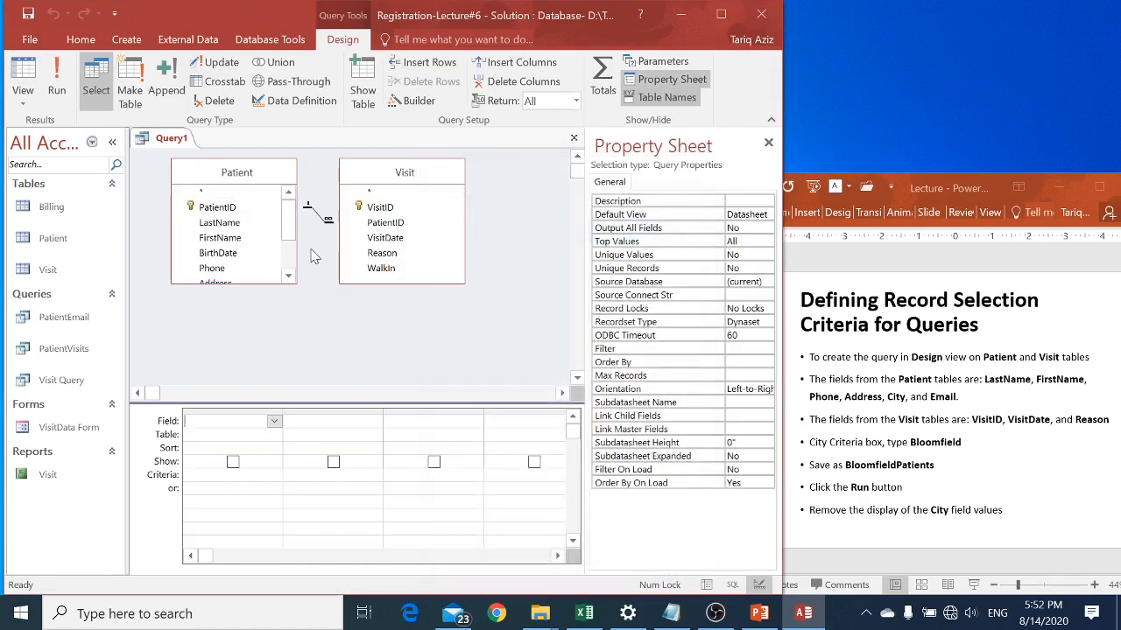
# Step: Add the LastName, FirstName, Phone, Address, City and Email fields from the Patient table to the query design grid
pyautogui.click(215, 226)
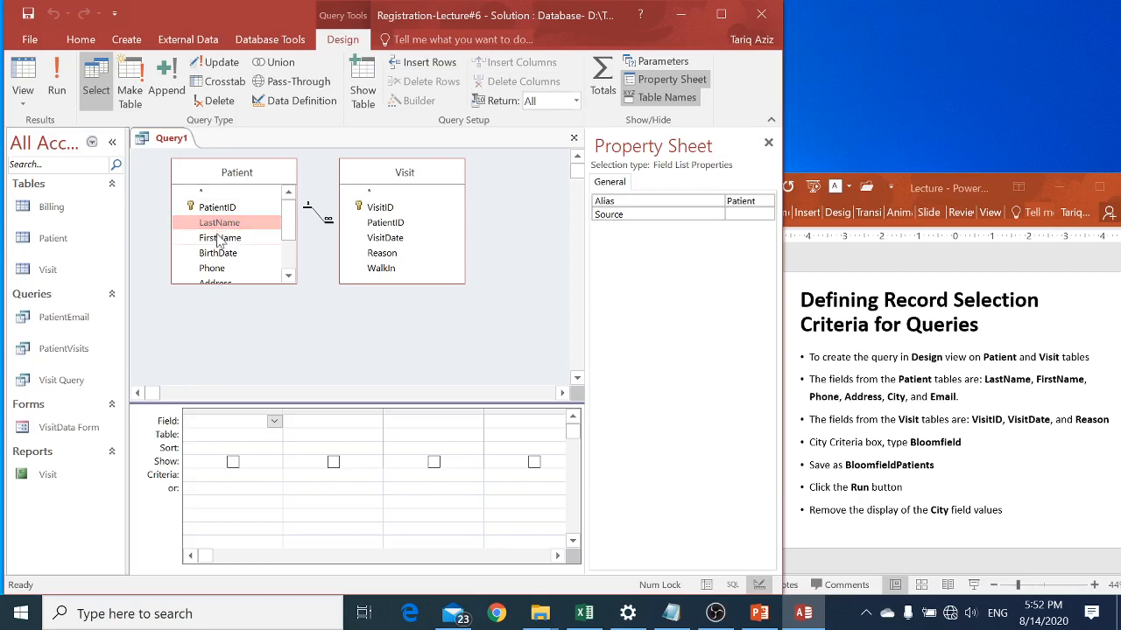
pyautogui.doubleClick(221, 226)
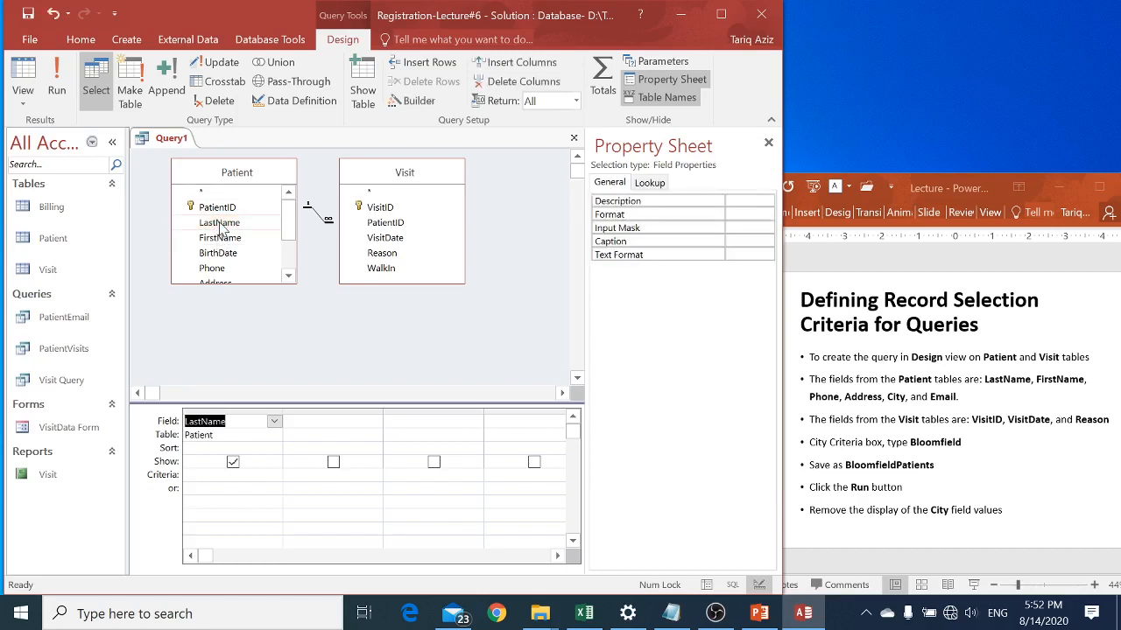
pyautogui.click(224, 240)
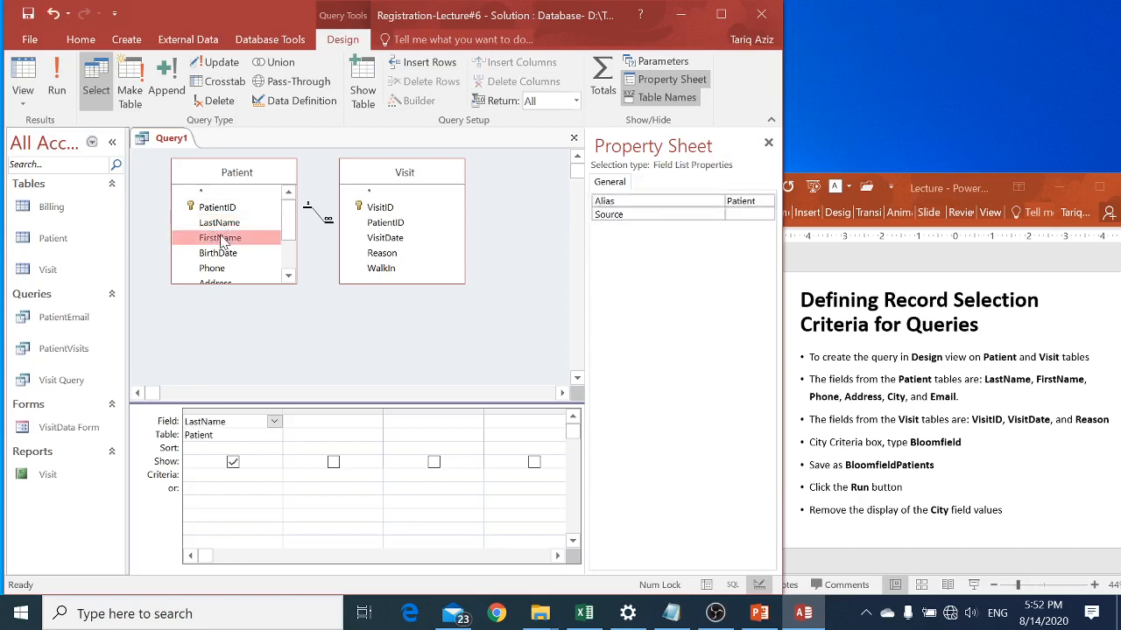
pyautogui.doubleClick(221, 238)
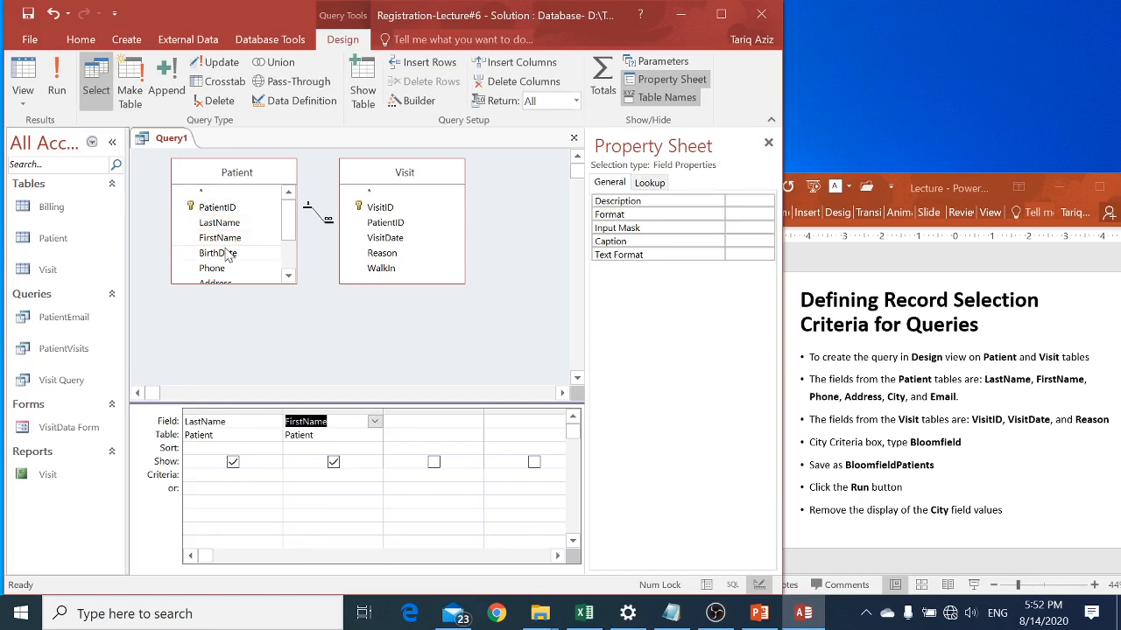
pyautogui.doubleClick(212, 268)
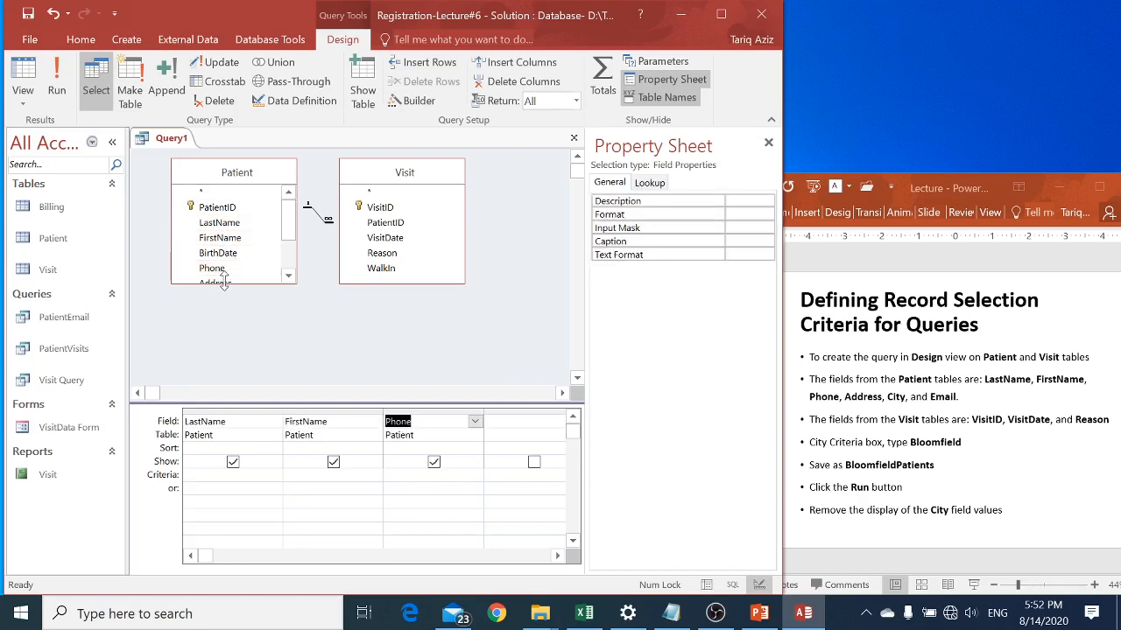
pyautogui.moveTo(224, 282); pyautogui.dragTo(224, 337)
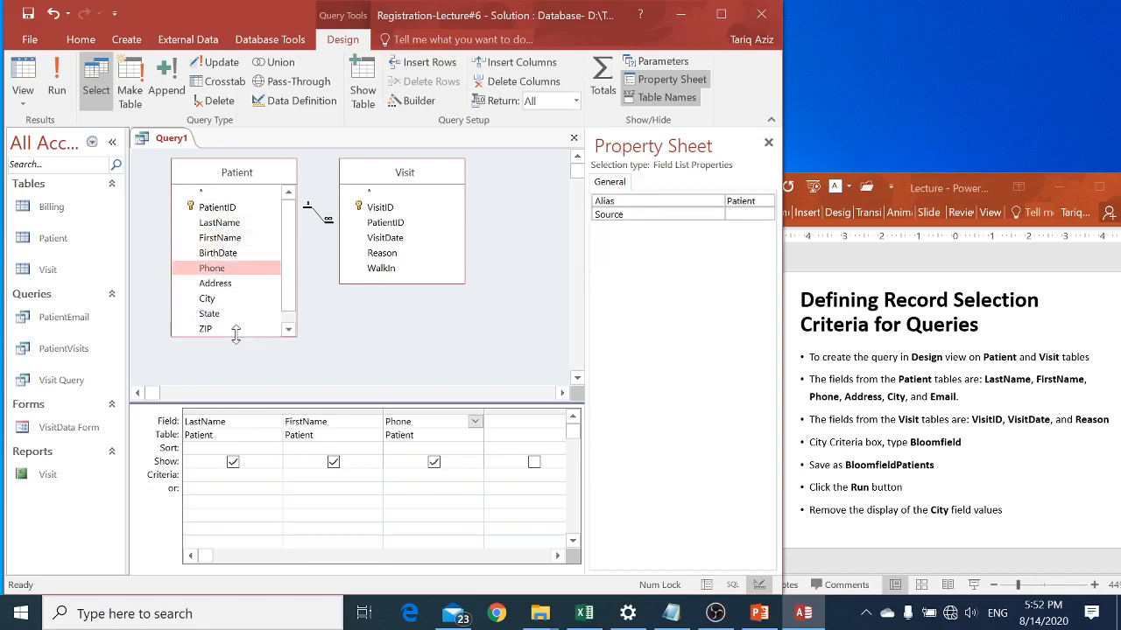
pyautogui.doubleClick(215, 283)
pyautogui.doubleClick(221, 300)
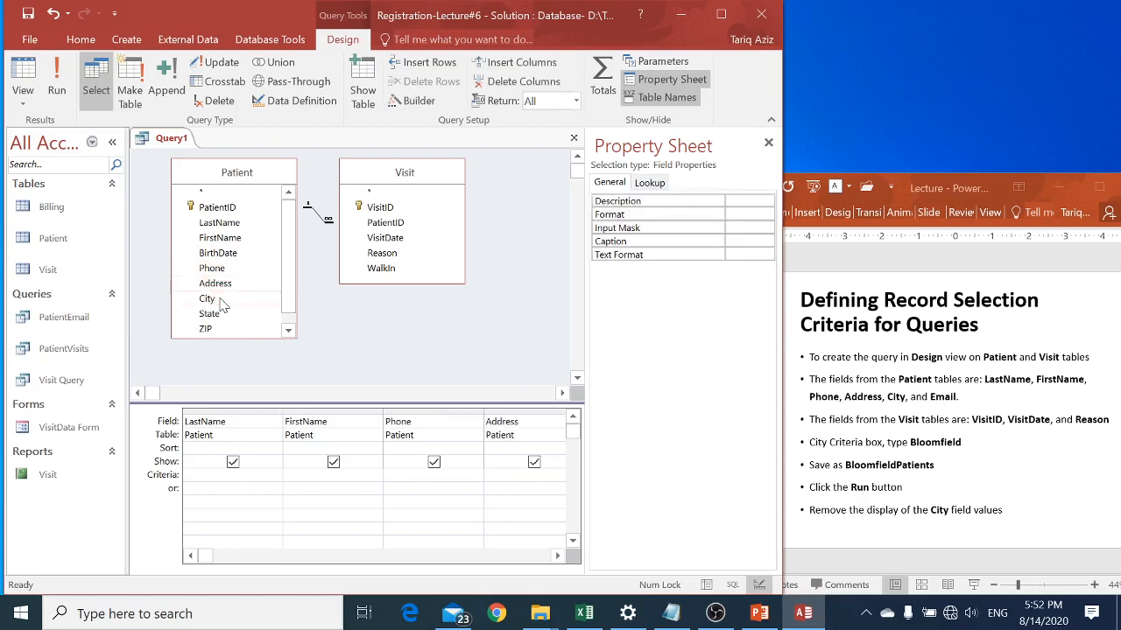
pyautogui.moveTo(232, 341); pyautogui.dragTo(232, 382)
pyautogui.doubleClick(217, 347)
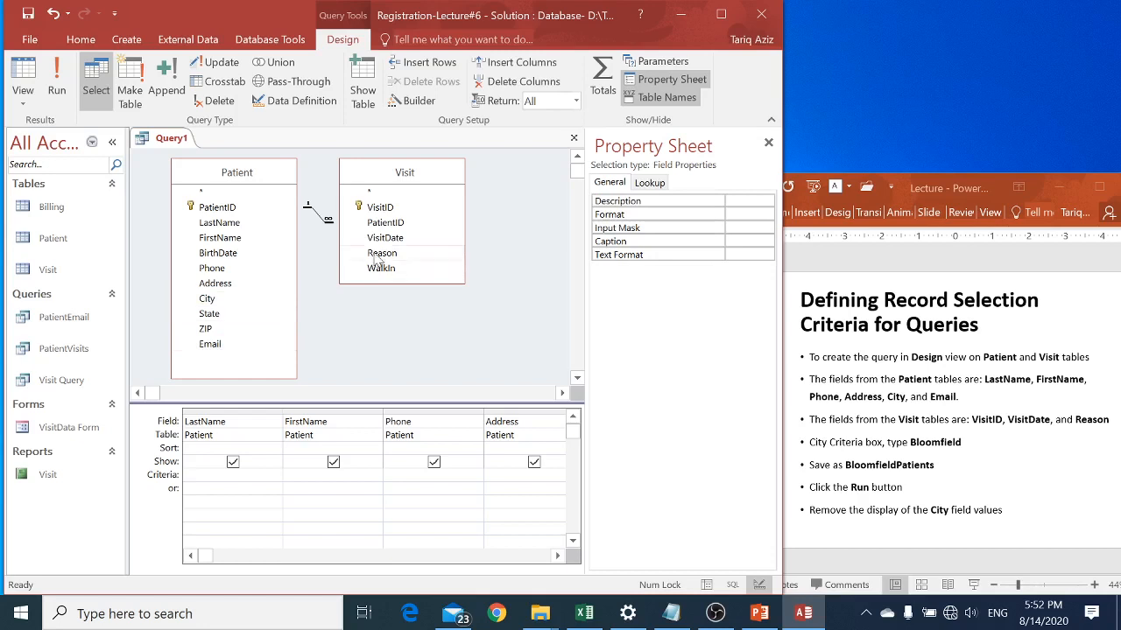
# Step: Add the VisitID, VisitDate and Reason fields from the Visit table to the query design grid
pyautogui.doubleClick(391, 210)
pyautogui.click(390, 239)
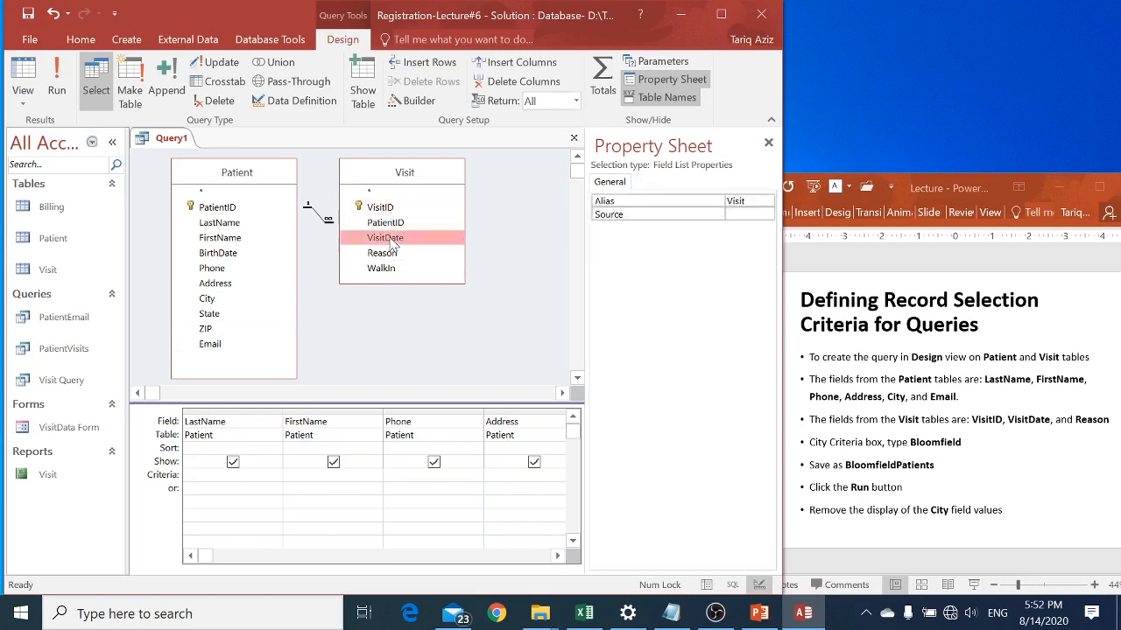
pyautogui.doubleClick(391, 240)
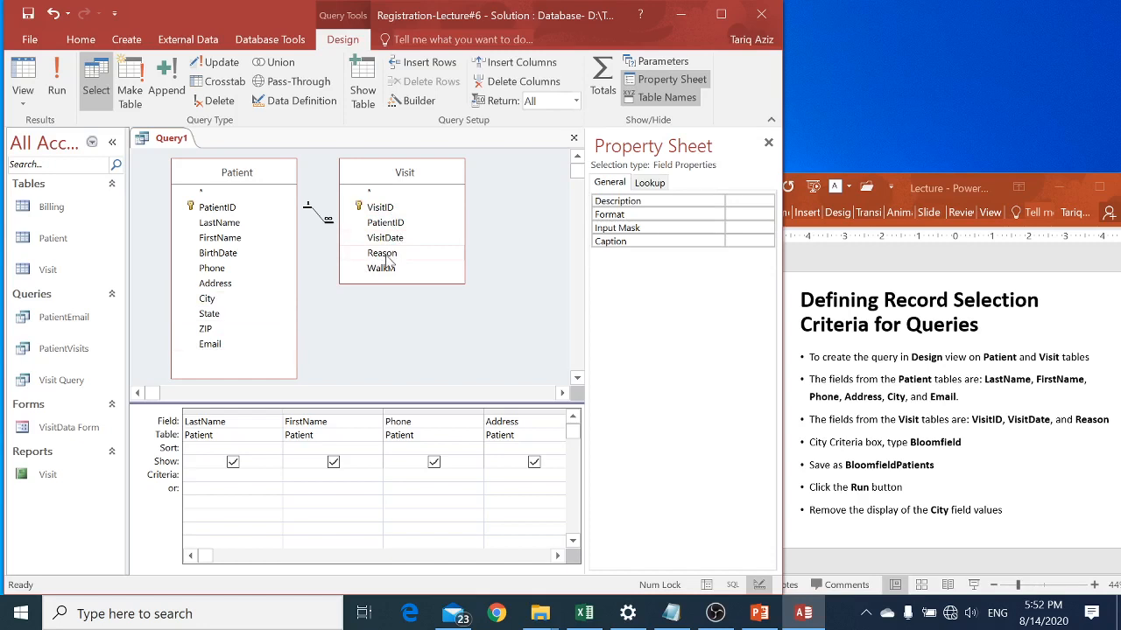
pyautogui.doubleClick(383, 253)
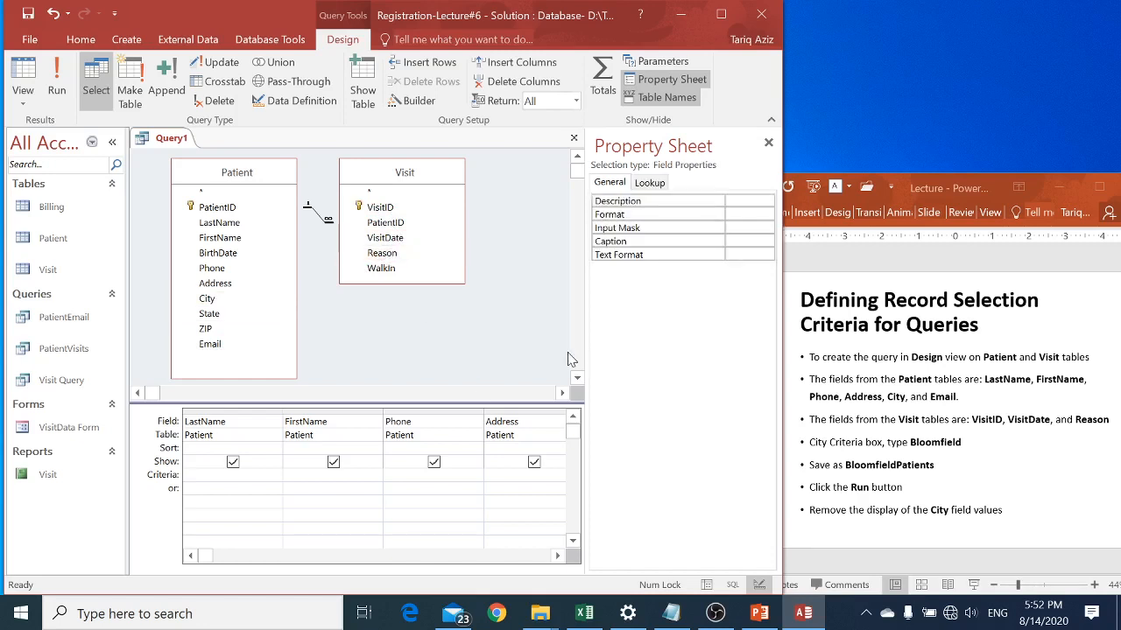
# Step: Set the criterion of the City field to Bloomfield and run the query
pyautogui.click(768, 144)
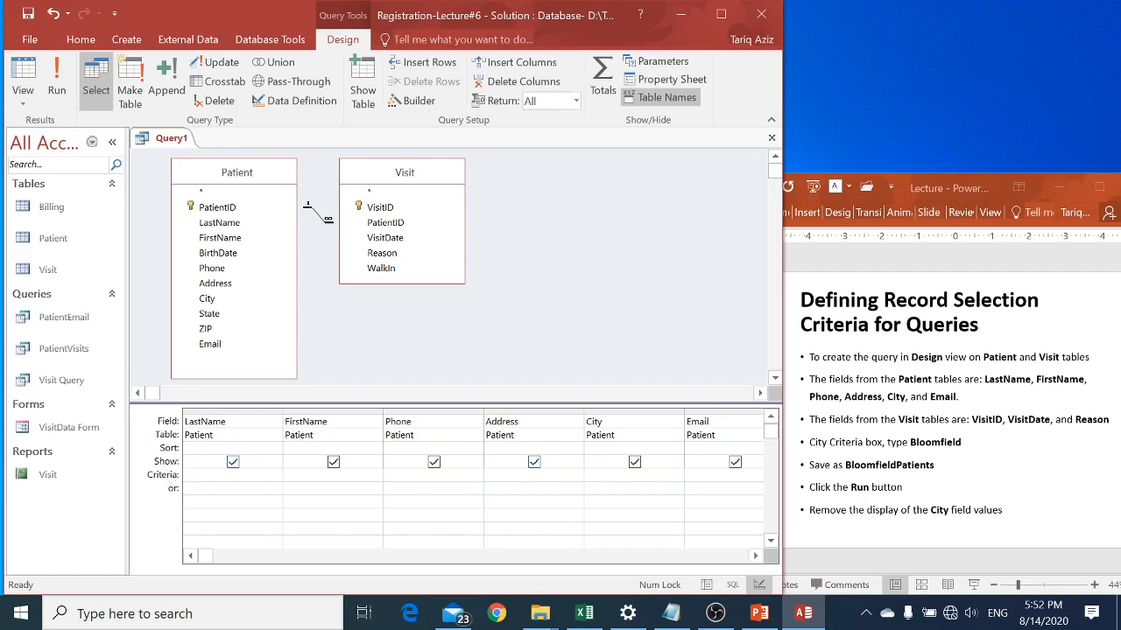
pyautogui.click(587, 475)
pyautogui.write('Bloomfield')
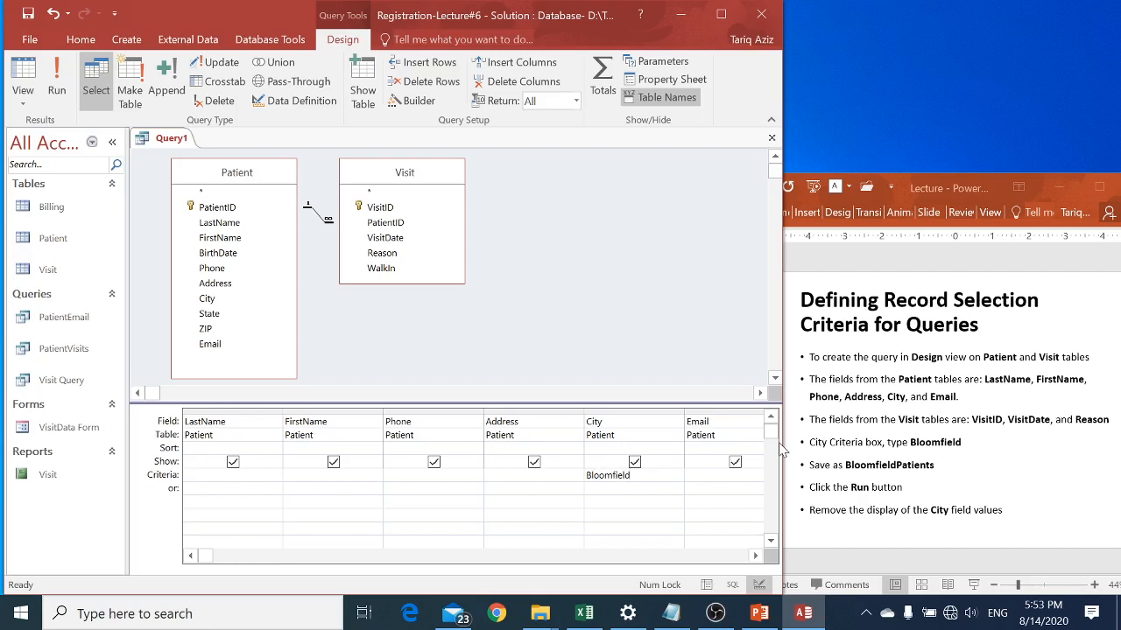
pyautogui.press('Down')
pyautogui.click(57, 79)
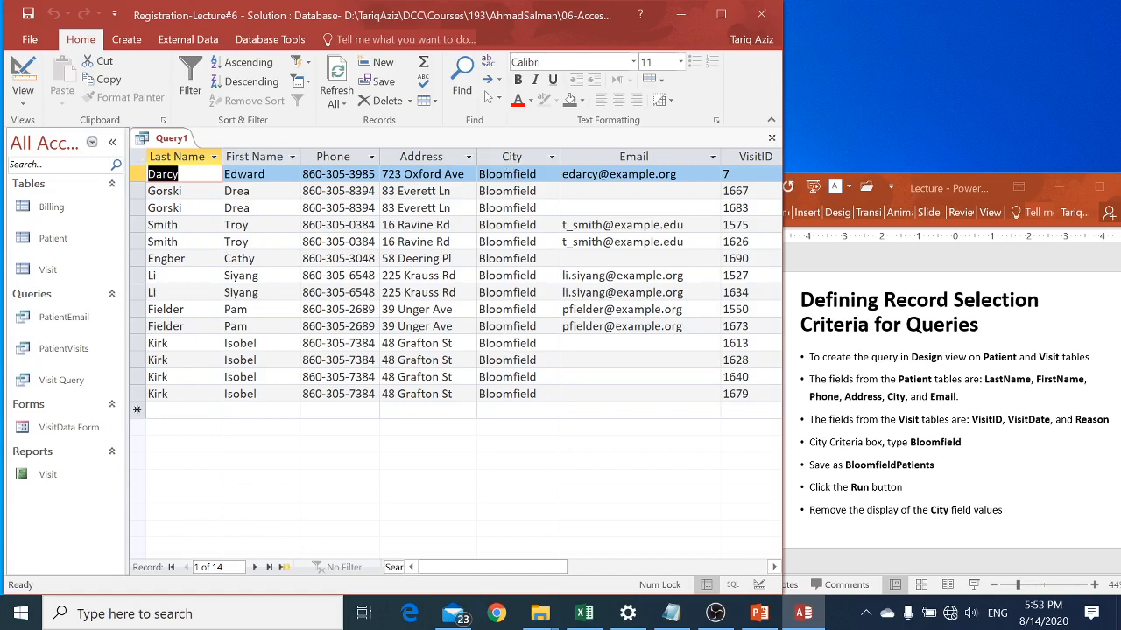
# Step: Return to the query design, hide the City field from the results and run the query again
pyautogui.click(24, 79)
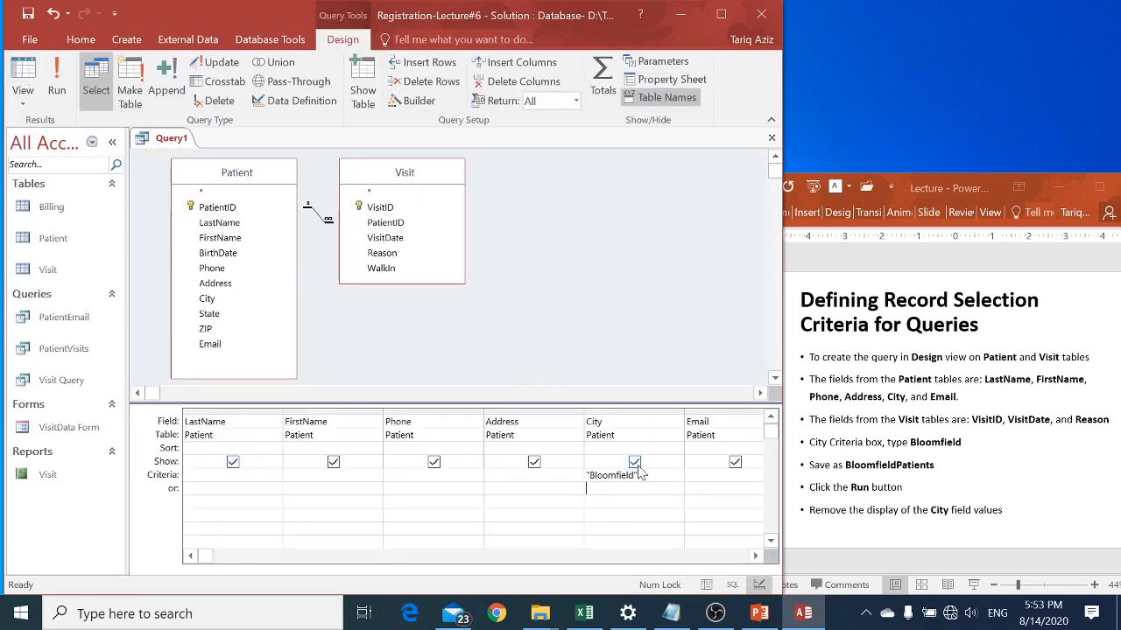
pyautogui.click(634, 462)
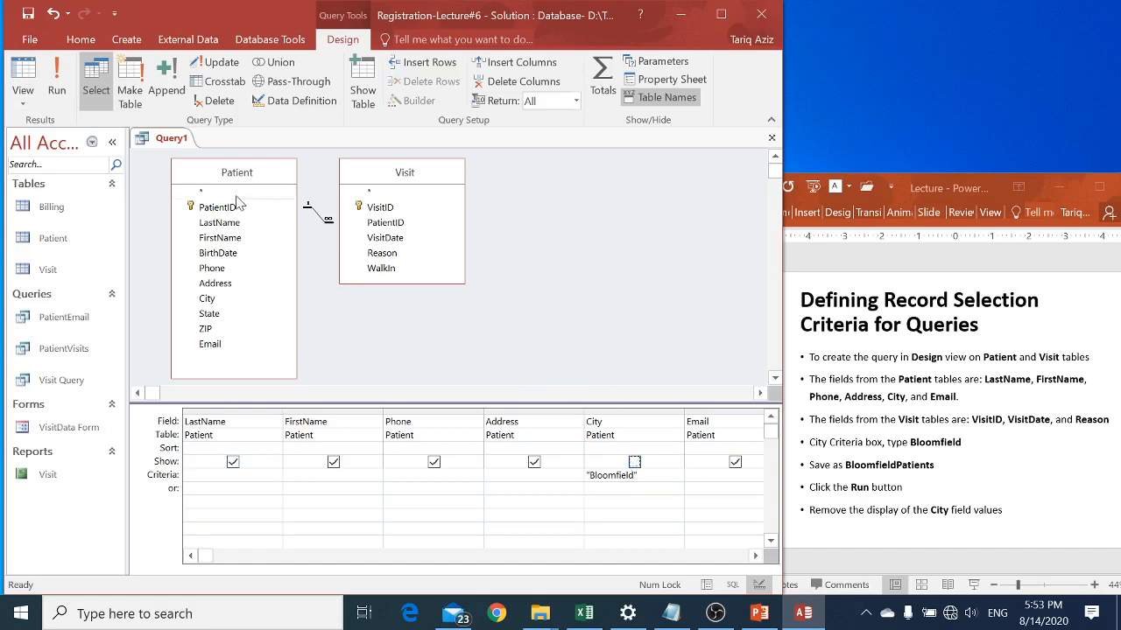
pyautogui.click(58, 80)
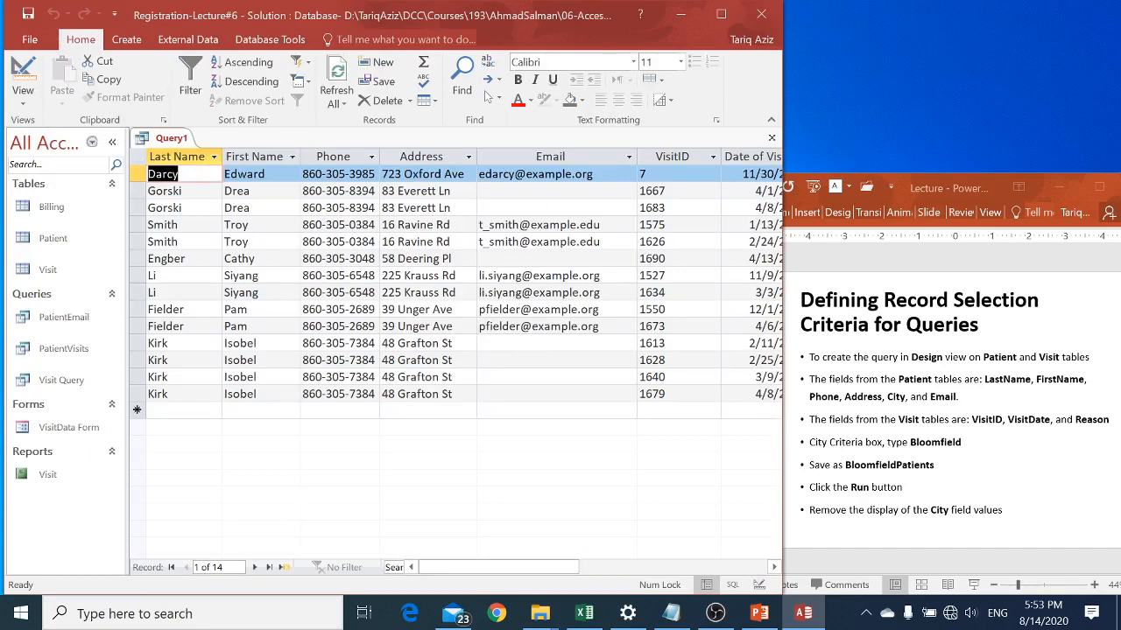
pyautogui.click(921, 387)
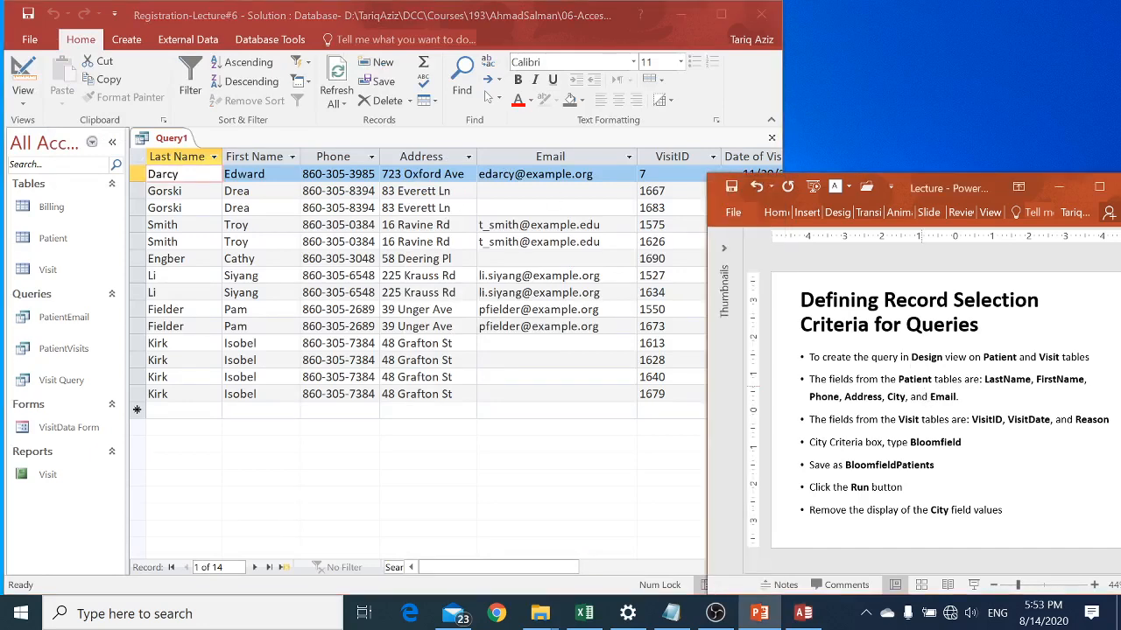
pyautogui.press('pagedown')
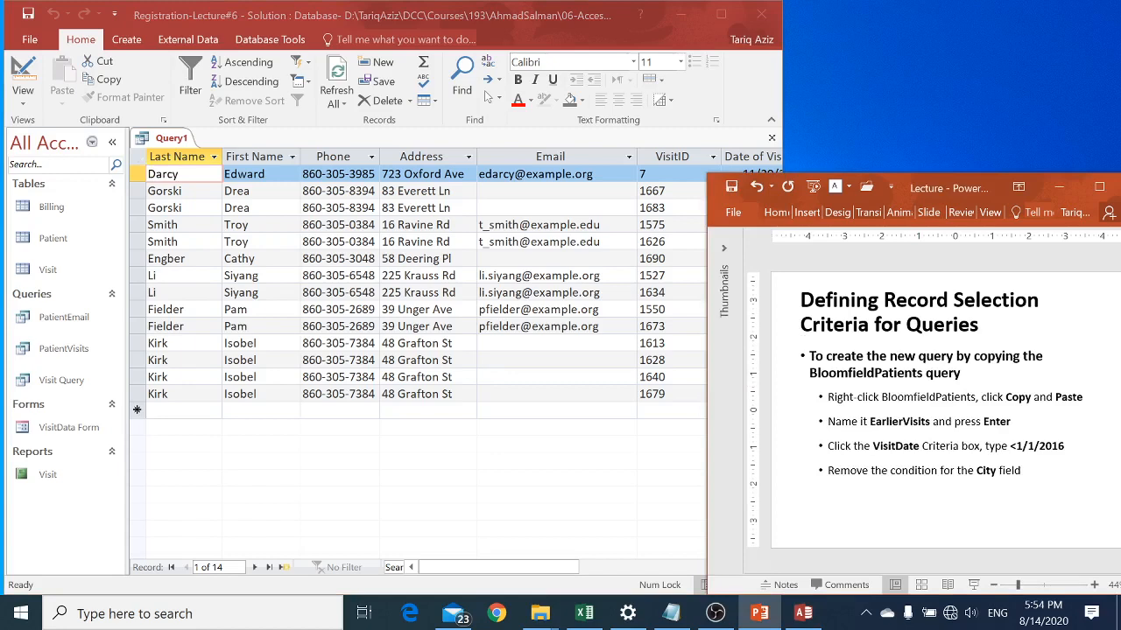
pyautogui.press('pageup')
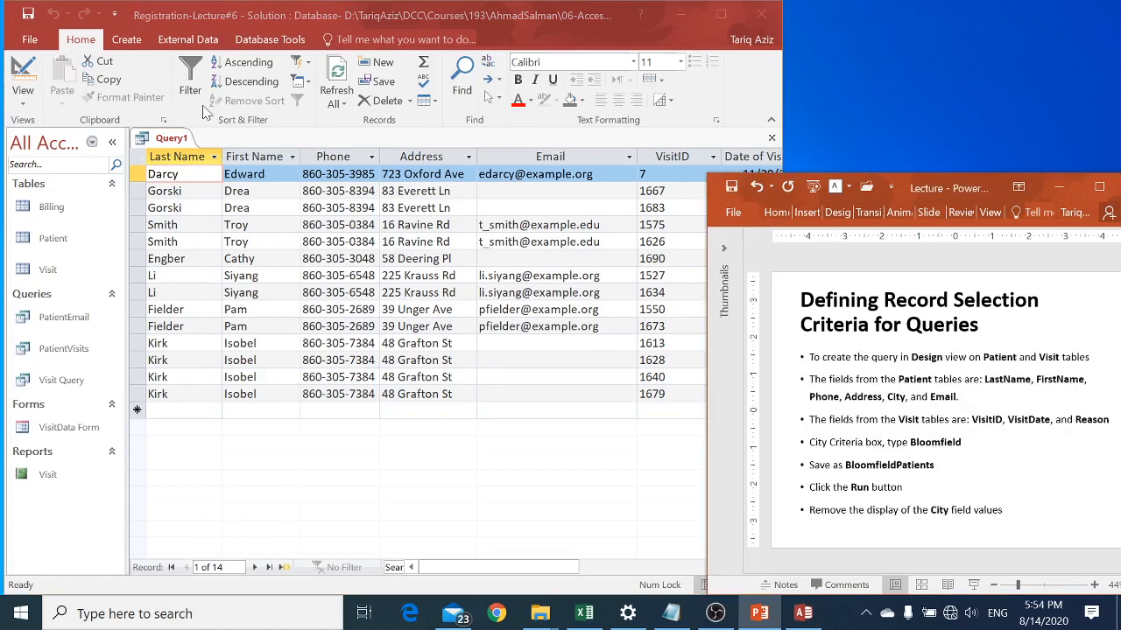
# Step: Save the query as BloomfieldPatients and close it
pyautogui.click(28, 16)
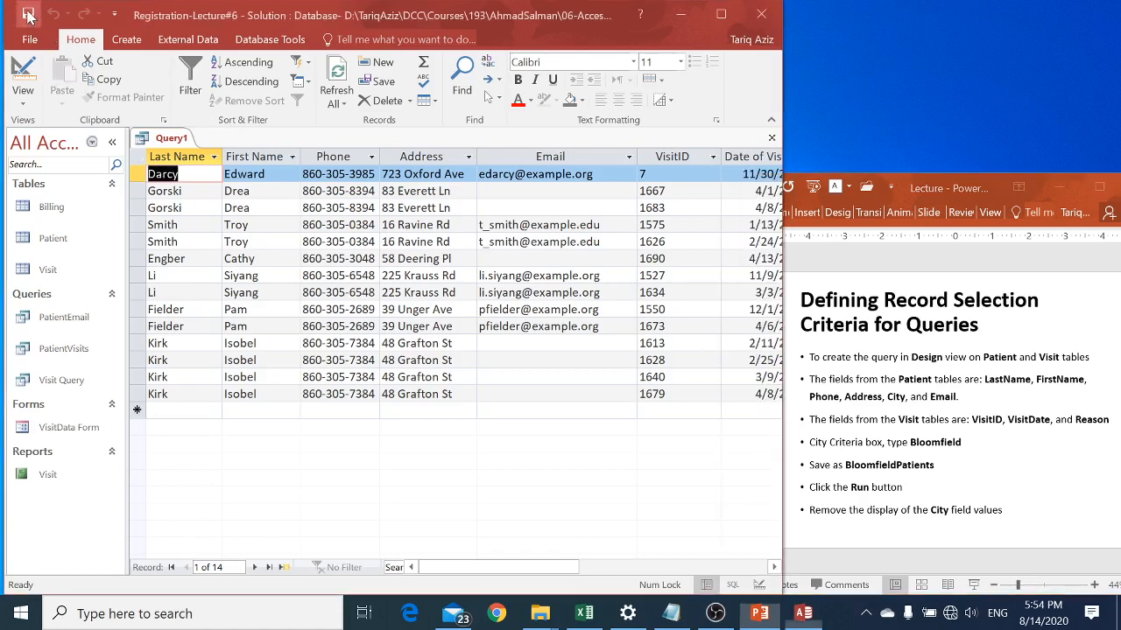
pyautogui.click(28, 16)
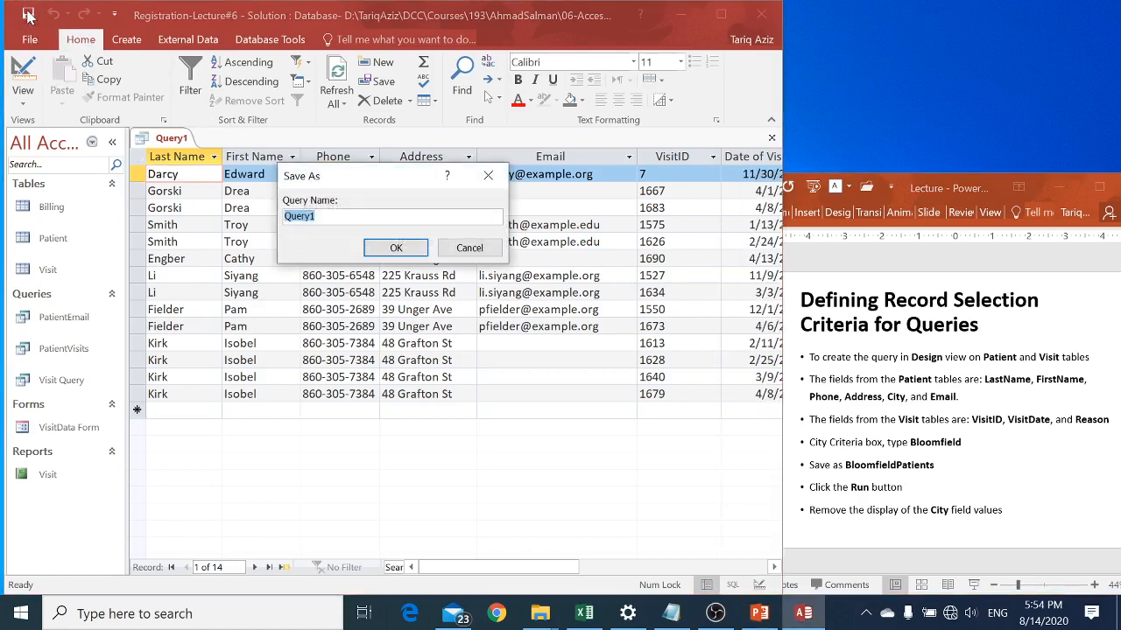
pyautogui.write('BloomfieldPatients')
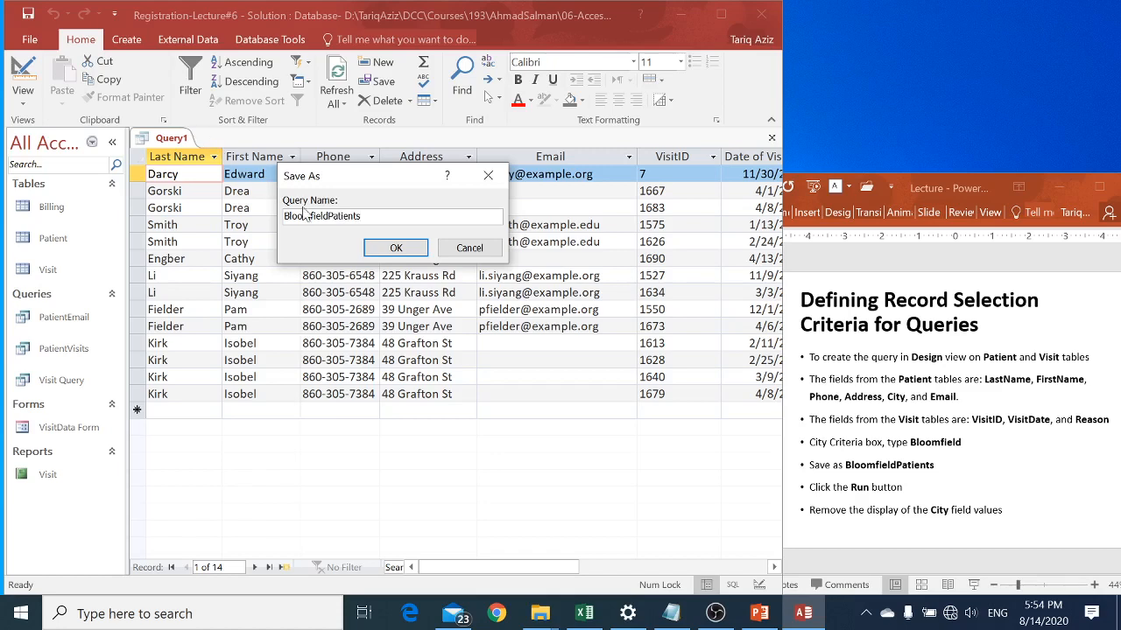
pyautogui.click(395, 248)
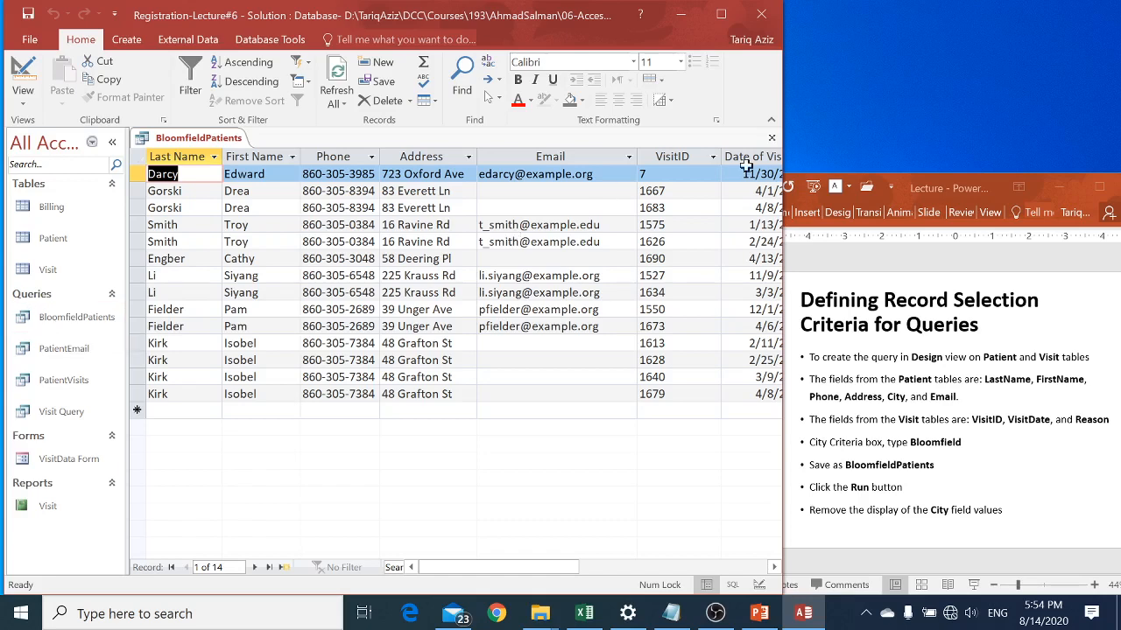
pyautogui.click(771, 137)
# Step: Switch to PowerPoint, advance to the next slide and make the word BloomfieldPatients bold in the first sub-bullet
pyautogui.click(799, 238)
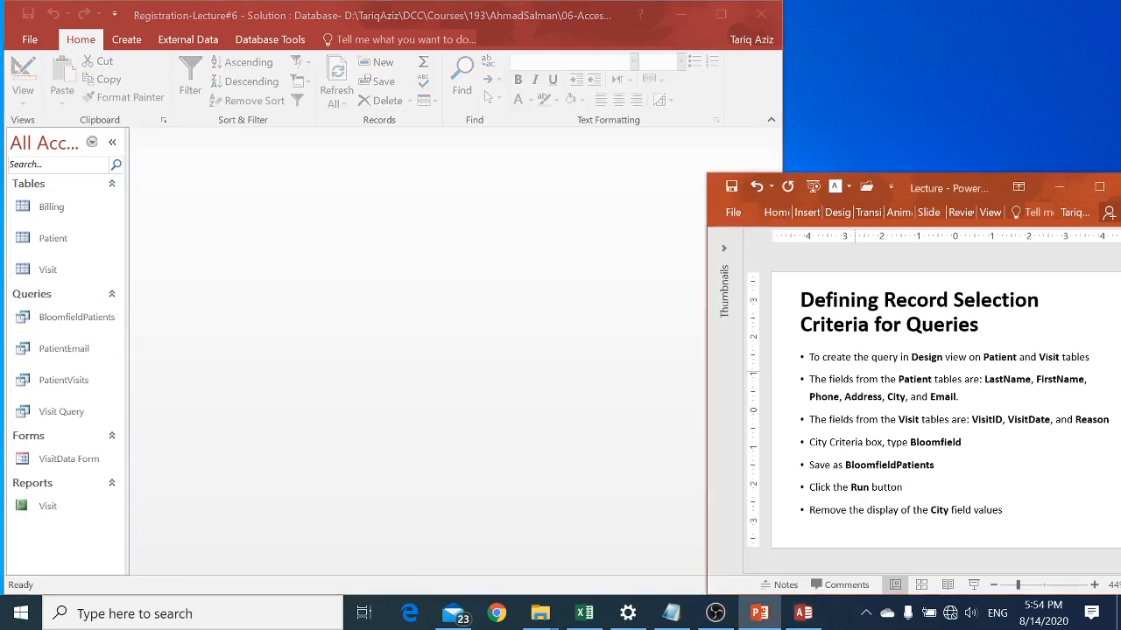
pyautogui.press('pagedown')
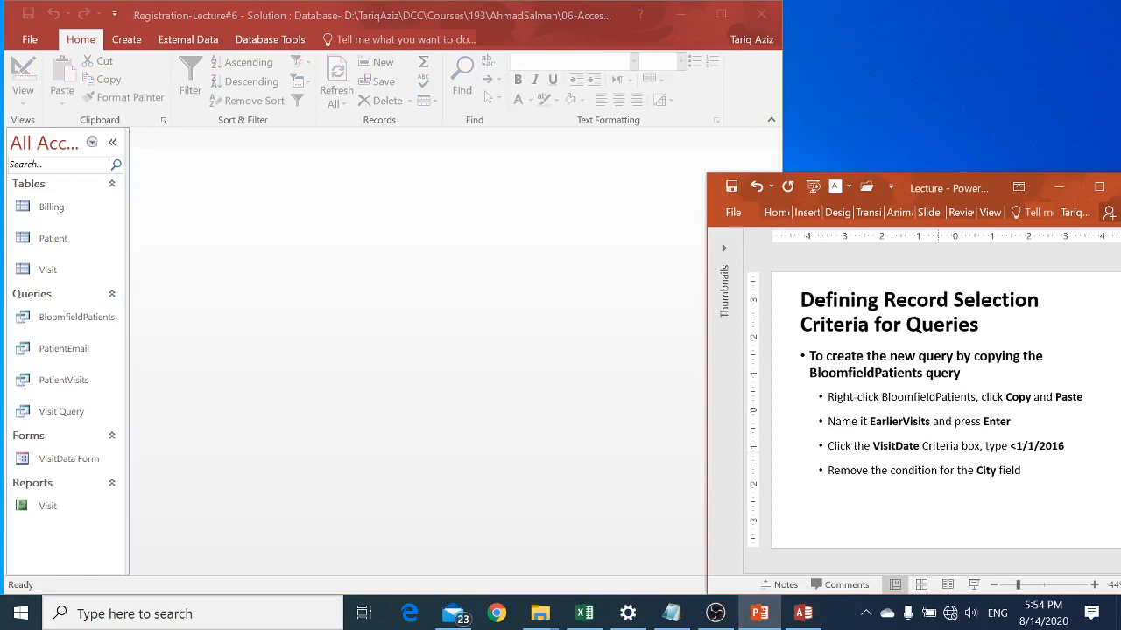
pyautogui.click(918, 396)
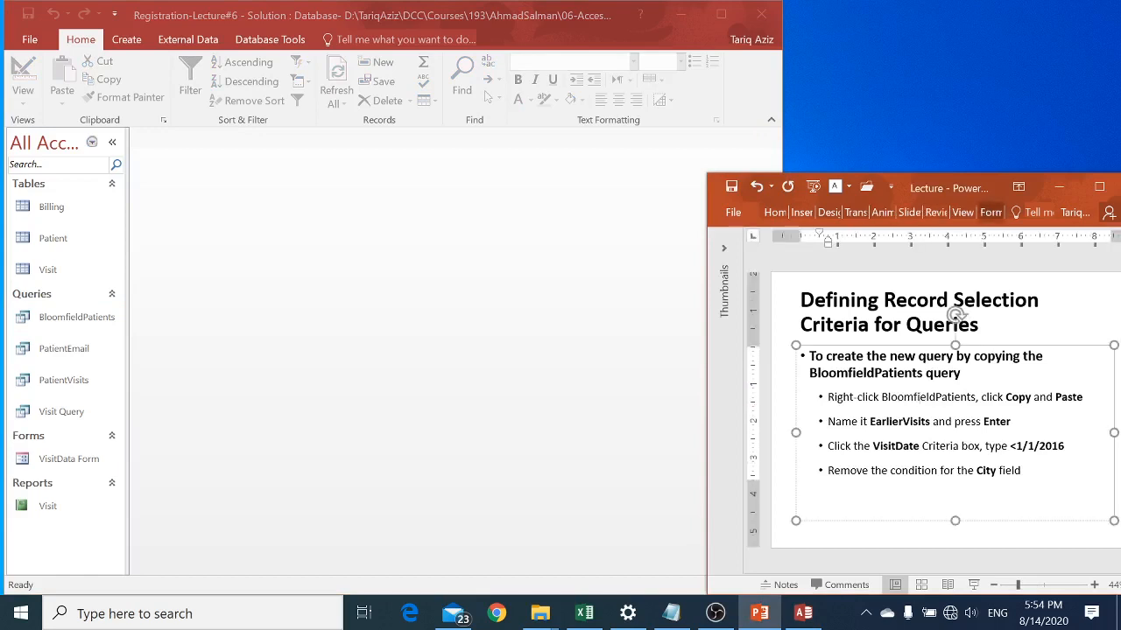
pyautogui.hotkey('ctrl', 'b')
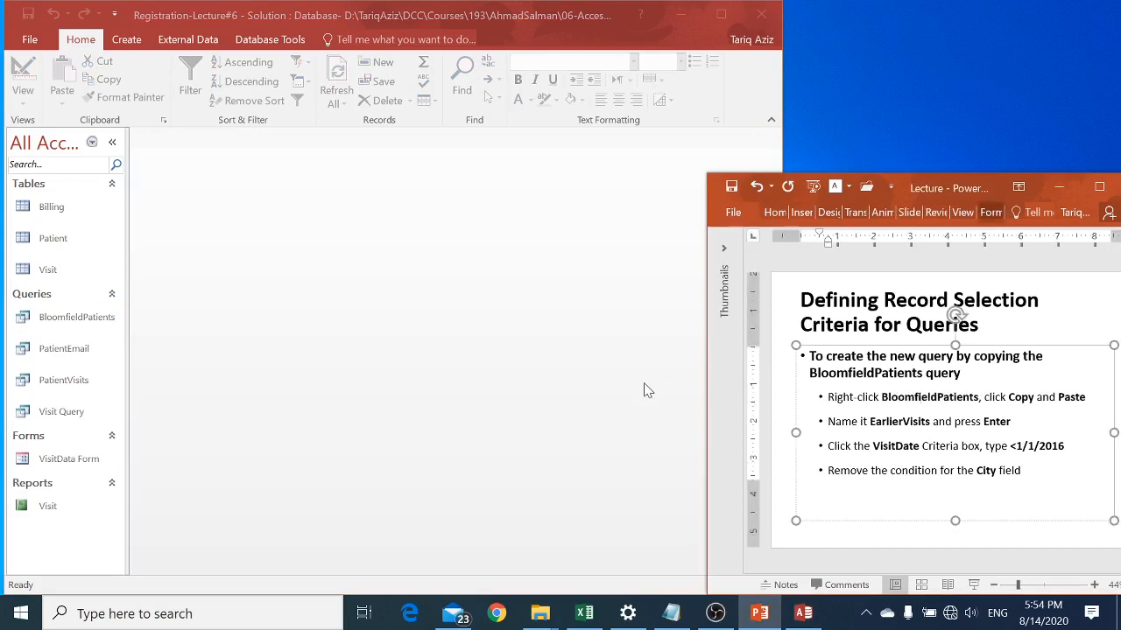
# Step: Copy the BloomfieldPatients query and paste the copy under the name EarlierVisits
pyautogui.click(88, 324)
pyautogui.rightClick(87, 324)
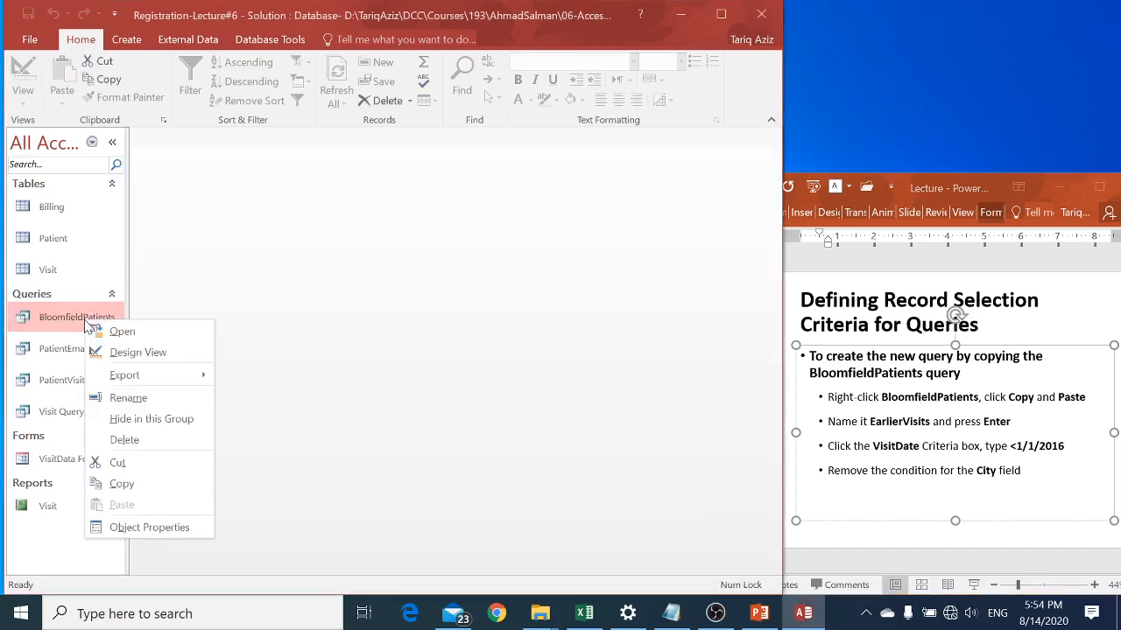
pyautogui.click(120, 482)
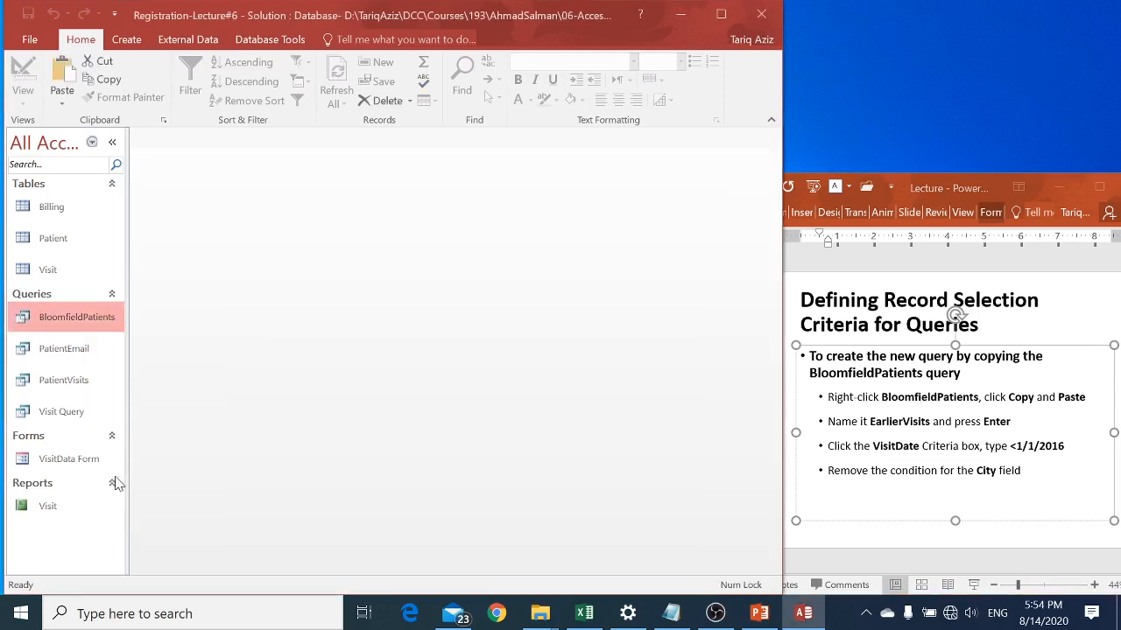
pyautogui.rightClick(79, 359)
pyautogui.click(115, 531)
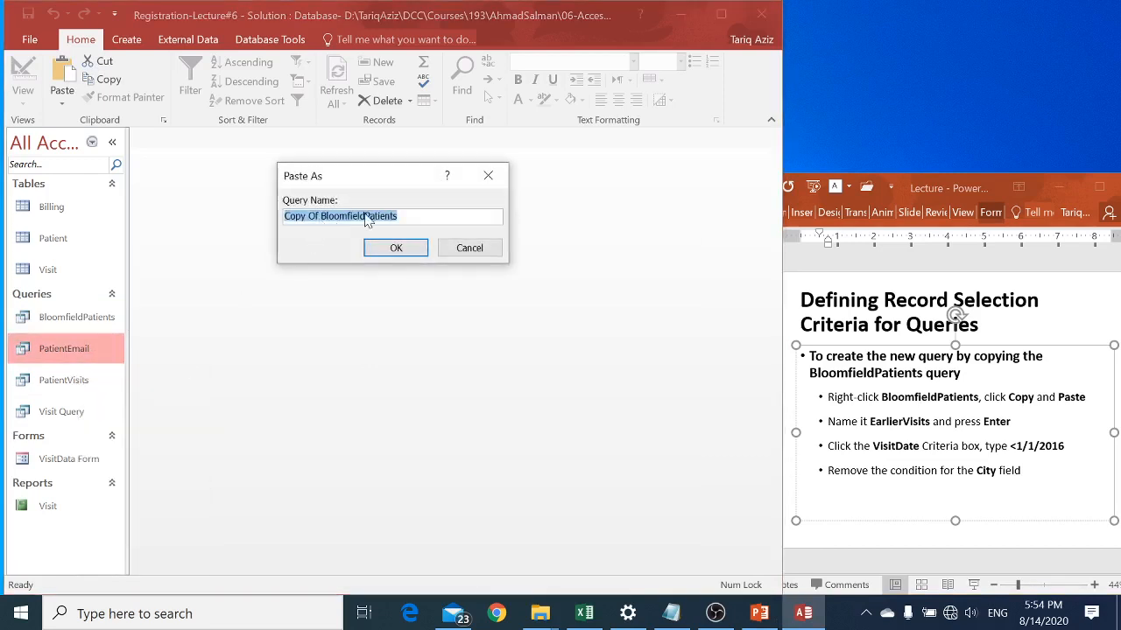
pyautogui.write('E')
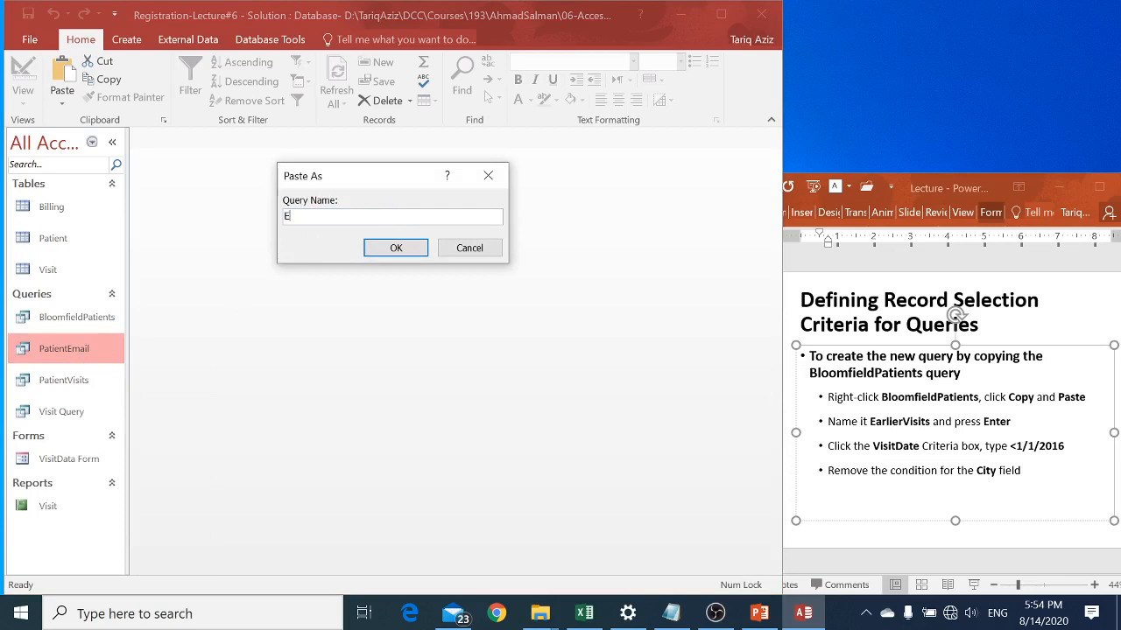
pyautogui.write('arlierVisits')
pyautogui.click(396, 247)
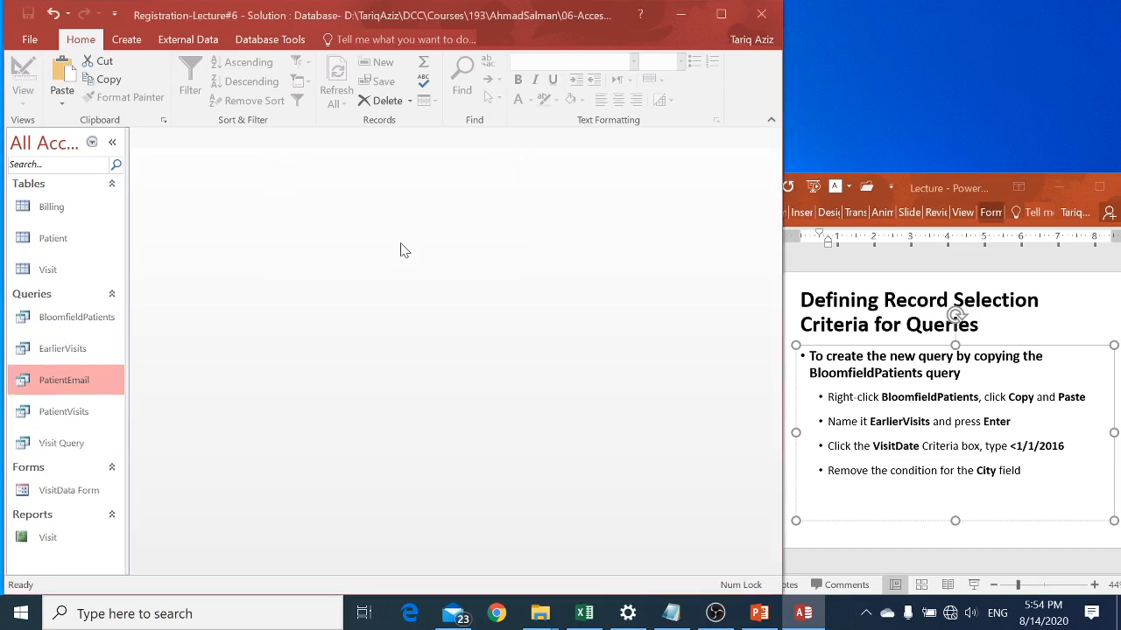
# Step: Open EarlierVisits in Design view and set the criterion of the VisitDate field to <1/1/2016
pyautogui.click(69, 350)
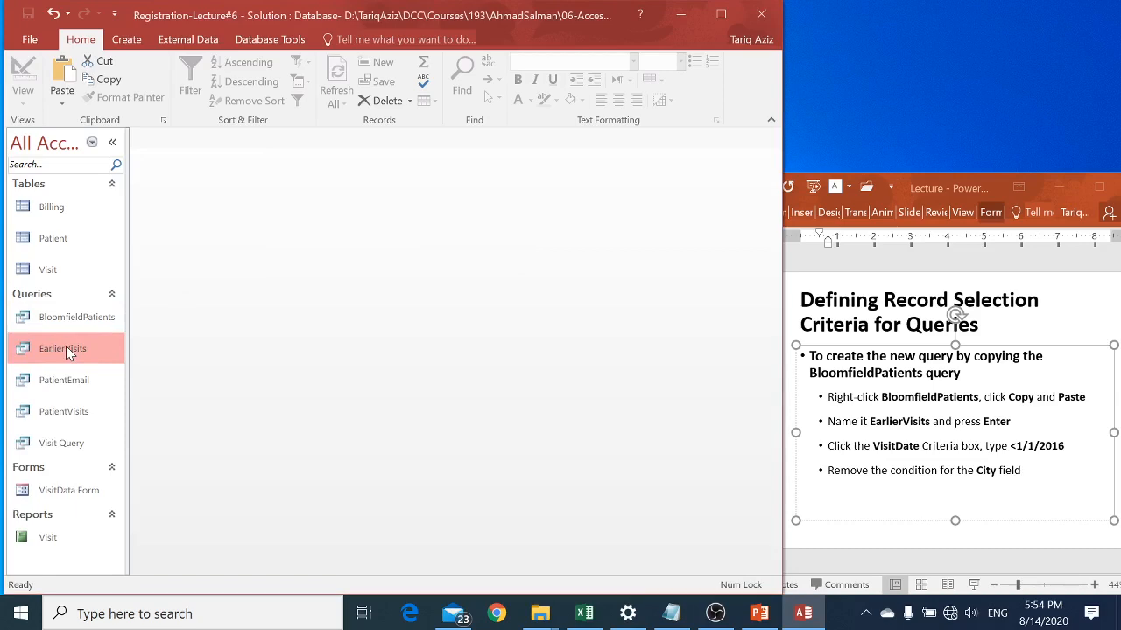
pyautogui.doubleClick(69, 350)
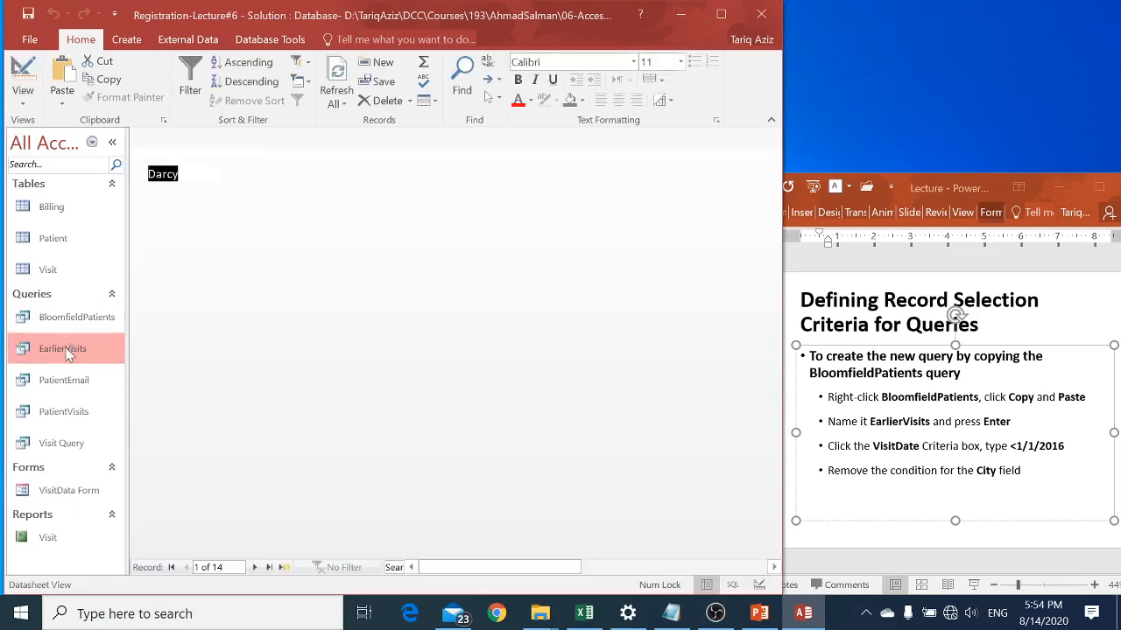
pyautogui.click(24, 70)
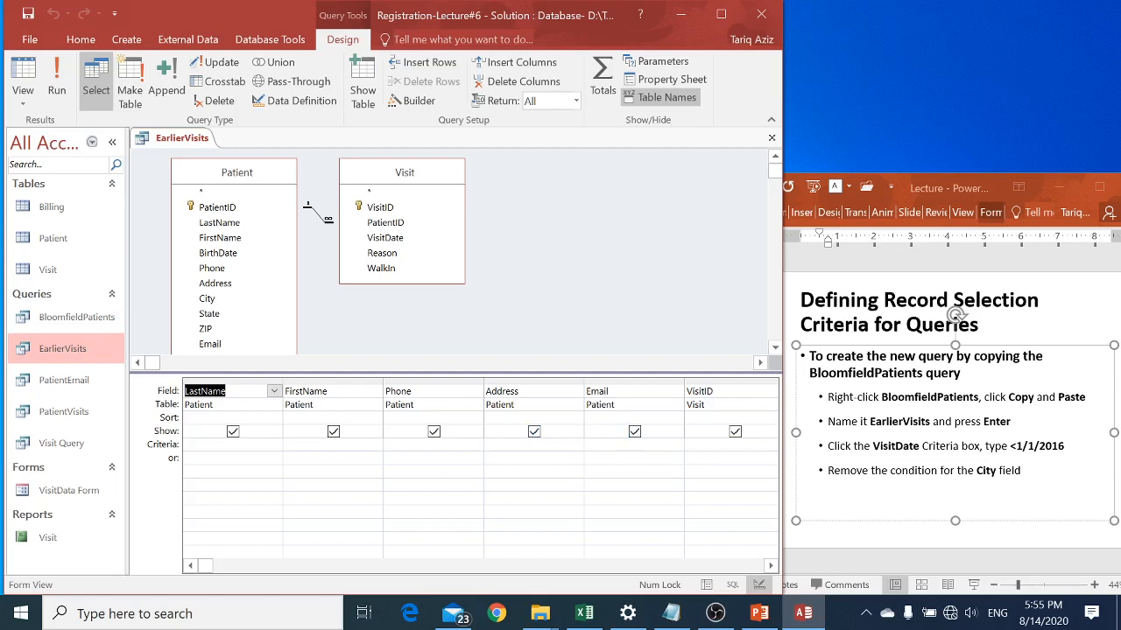
pyautogui.click(732, 445)
pyautogui.click(732, 445)
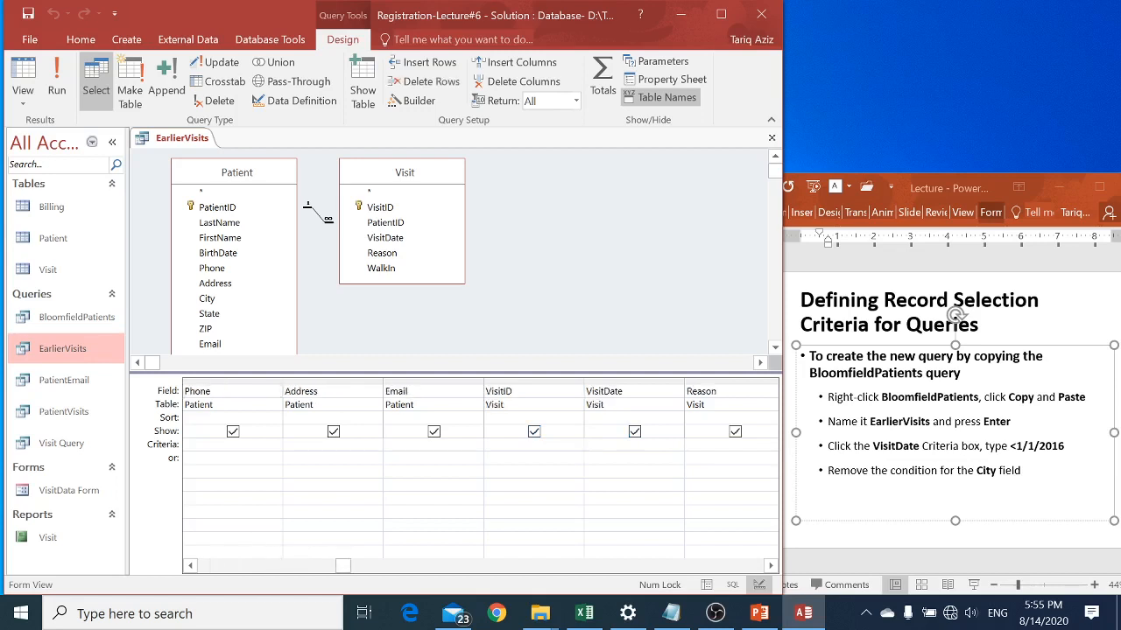
pyautogui.write('<1/1/2016')
pyautogui.press('Down')
pyautogui.hotkey('shift', 'Left')
pyautogui.moveTo(599, 445); pyautogui.dragTo(592, 445)
pyautogui.click(599, 458)
# Step: Remove the Bloomfield criterion from the City field of the EarlierVisits query
pyautogui.click(341, 569)
pyautogui.click(280, 567)
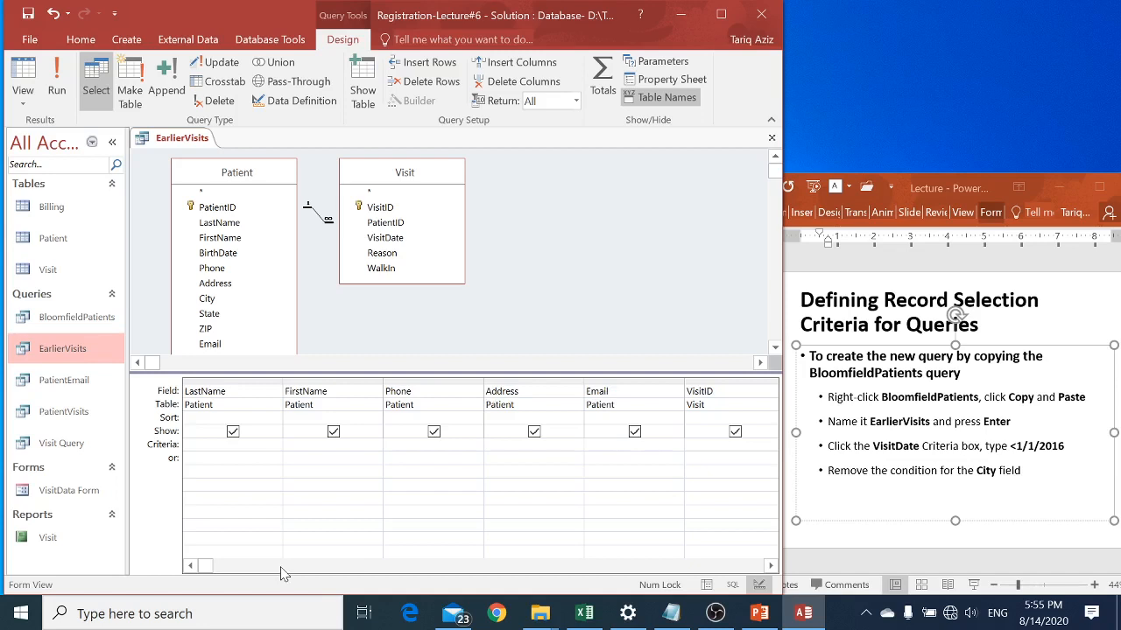
pyautogui.click(475, 571)
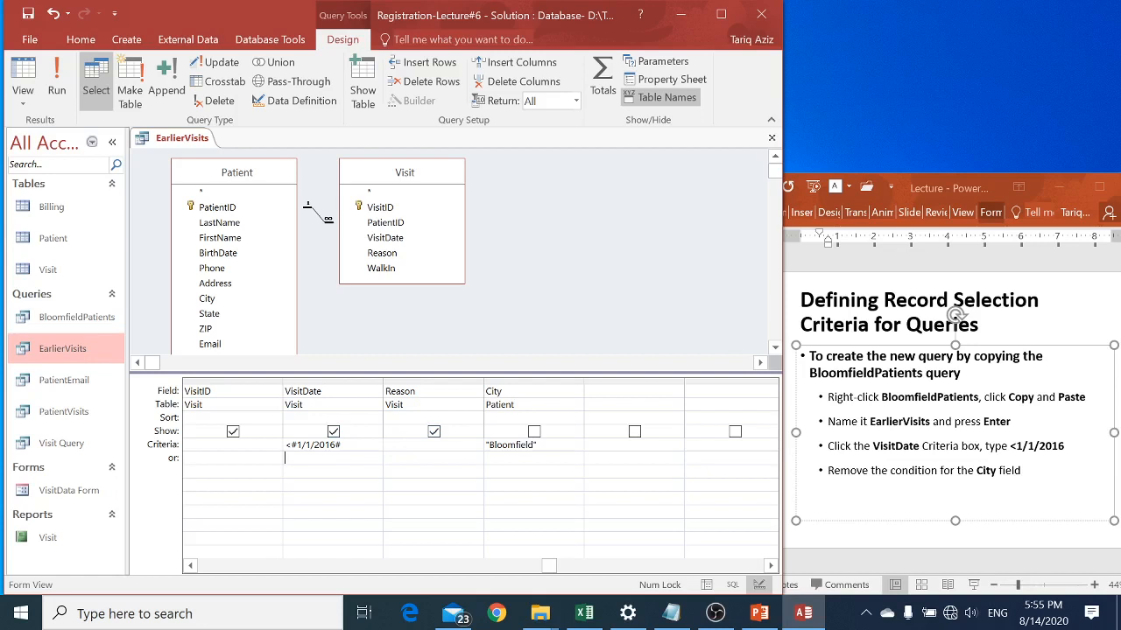
pyautogui.moveTo(539, 445); pyautogui.dragTo(453, 444)
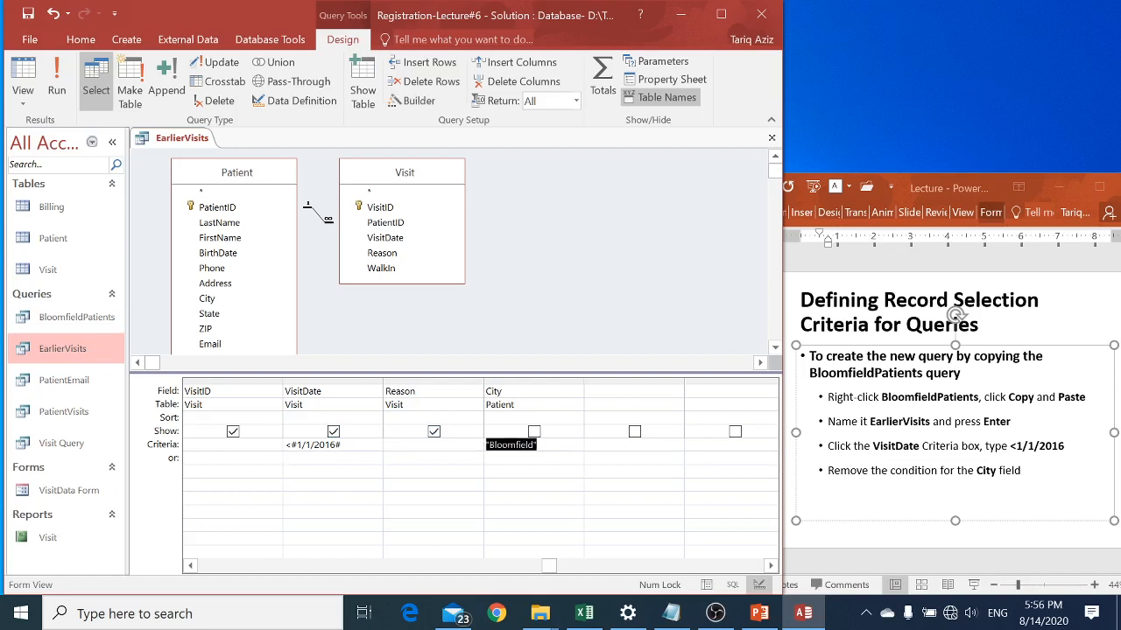
pyautogui.press('Delete')
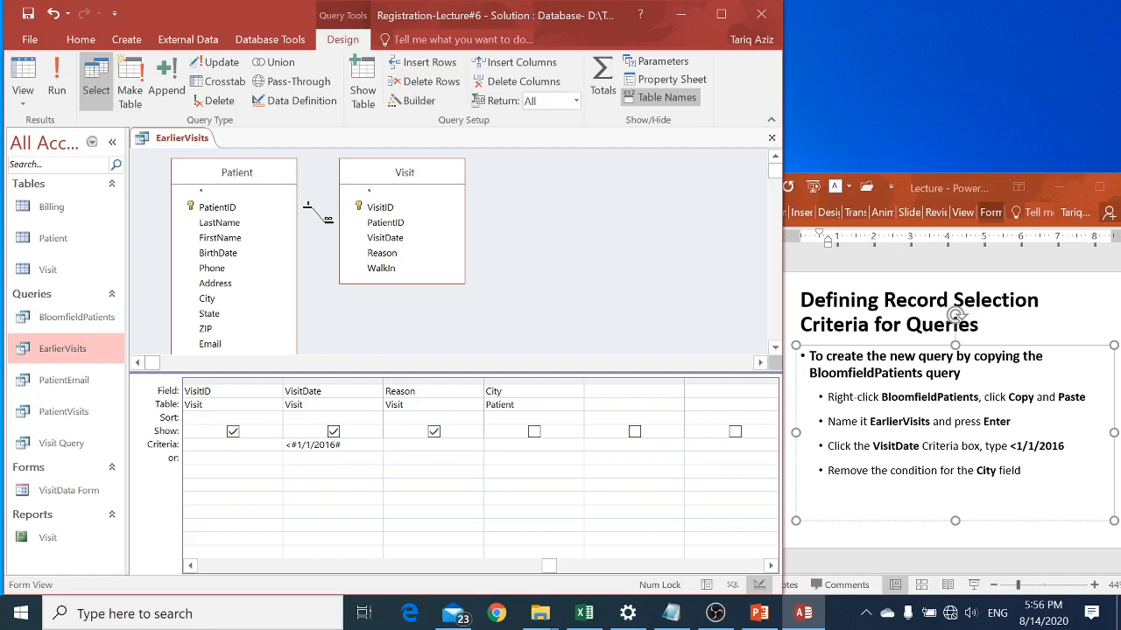
# Step: Include the City field in the results and run the query, with the navigation pane collapsed
pyautogui.click(533, 432)
pyautogui.click(61, 80)
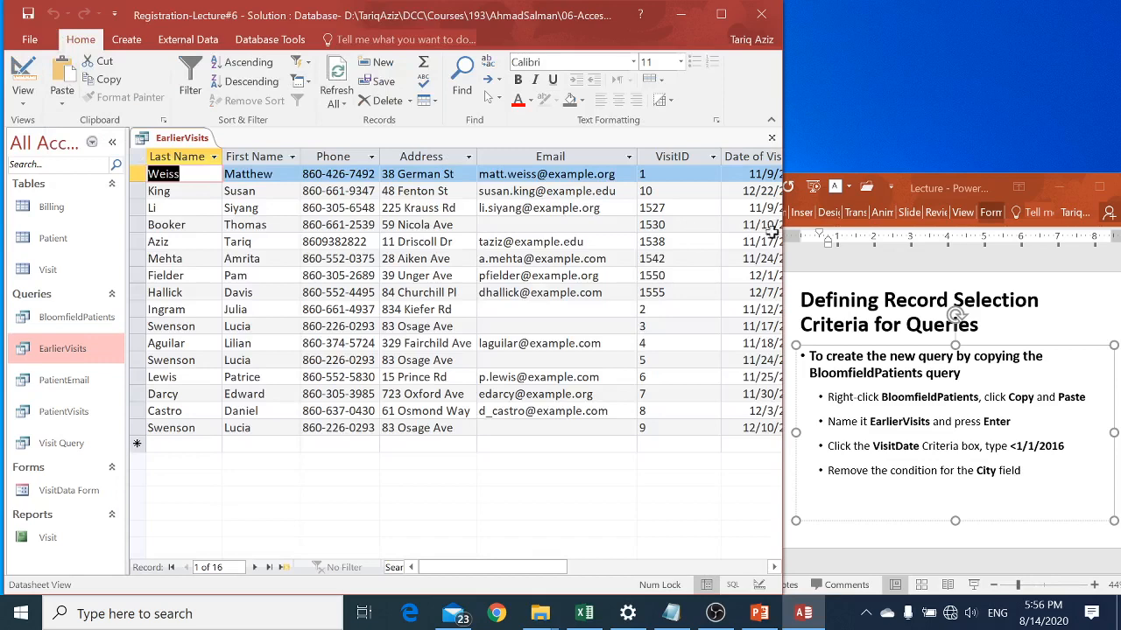
pyautogui.click(112, 142)
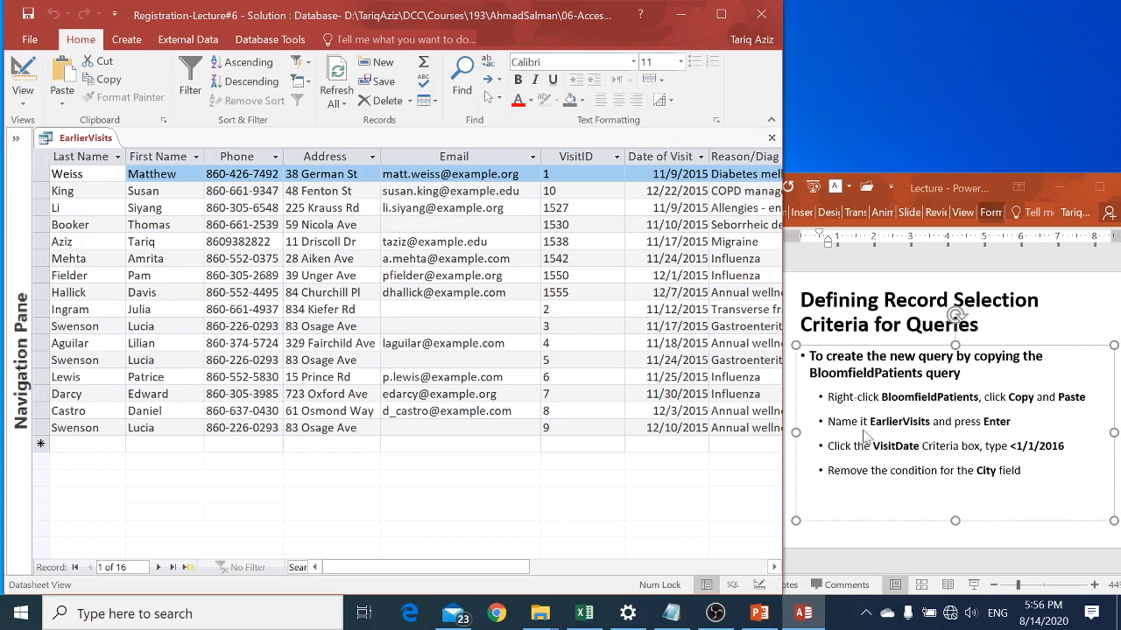
# Step: Switch to PowerPoint and advance to the next slide, and return to Access to close EarlierVisits with its design changes saved
pyautogui.click(920, 398)
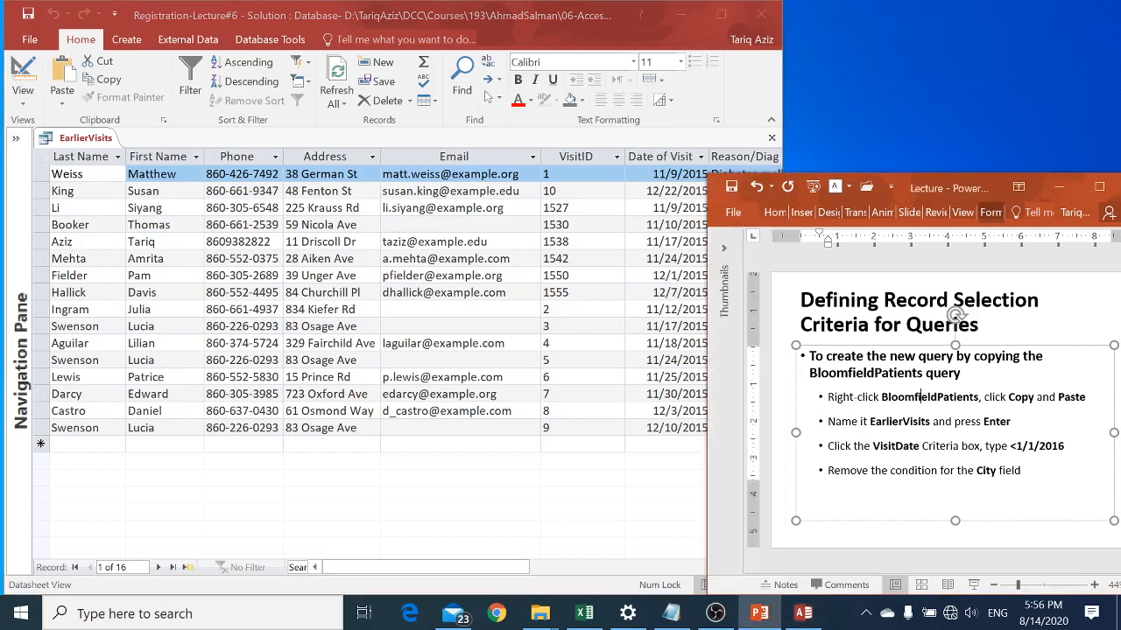
pyautogui.scroll(-1, 930, 397)
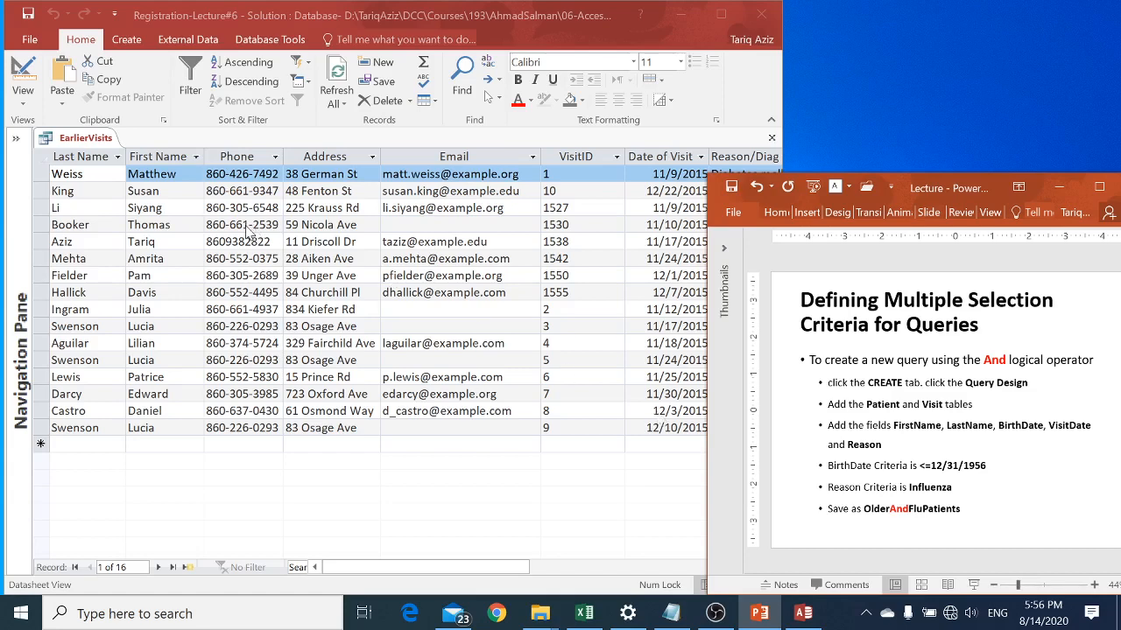
pyautogui.click(770, 141)
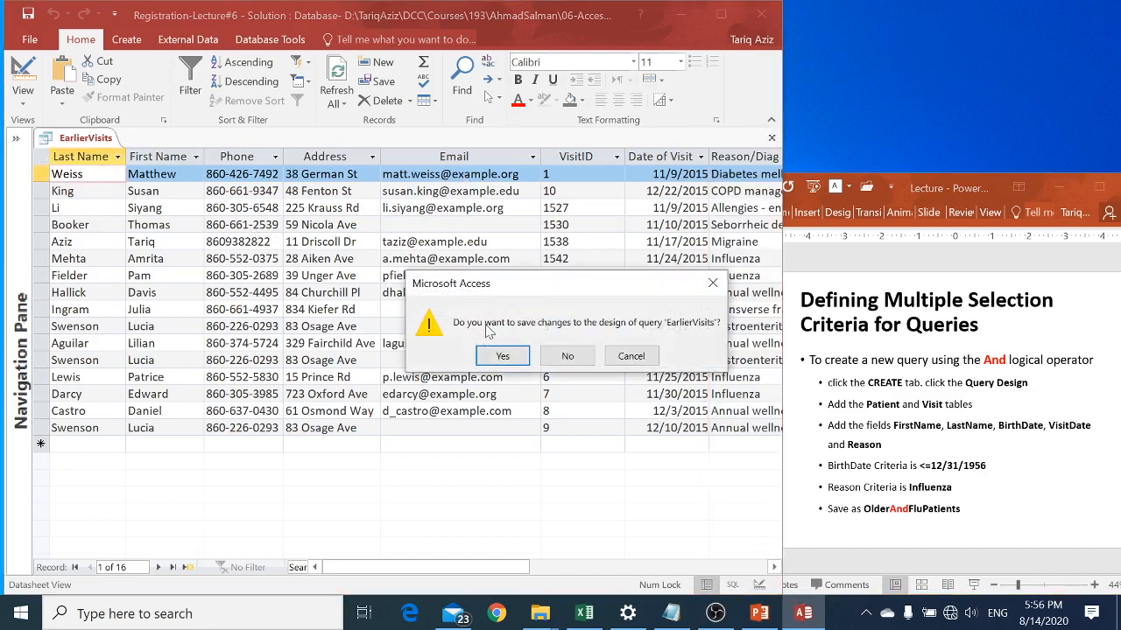
pyautogui.click(504, 356)
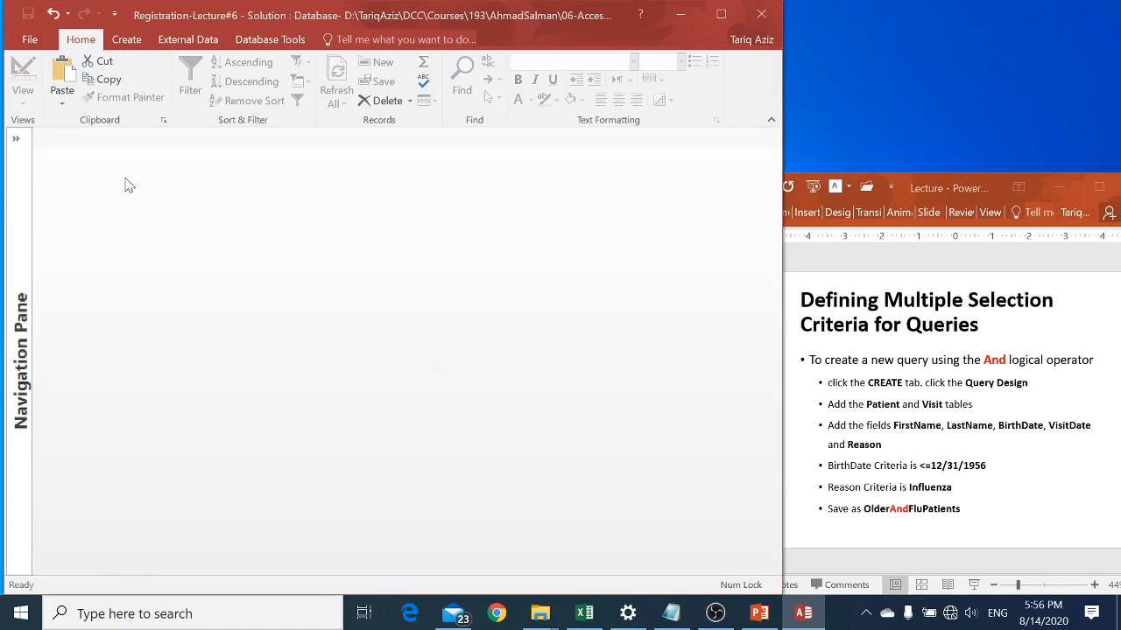
# Step: Create a new query in Design view and add the Patient and Visit tables to it
pyautogui.click(121, 42)
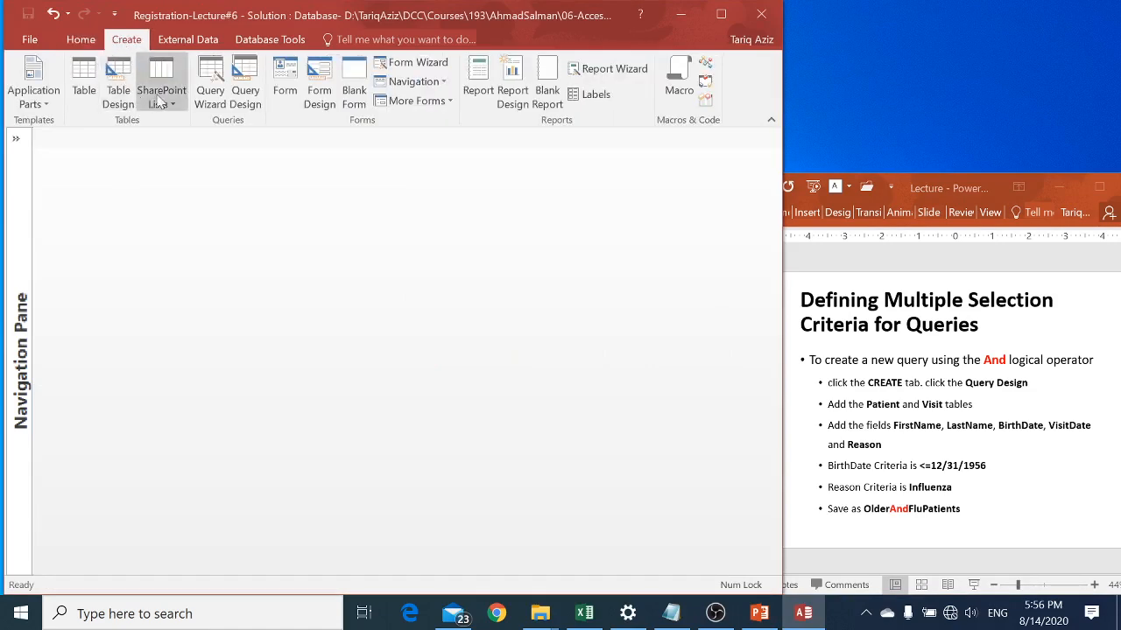
pyautogui.click(246, 84)
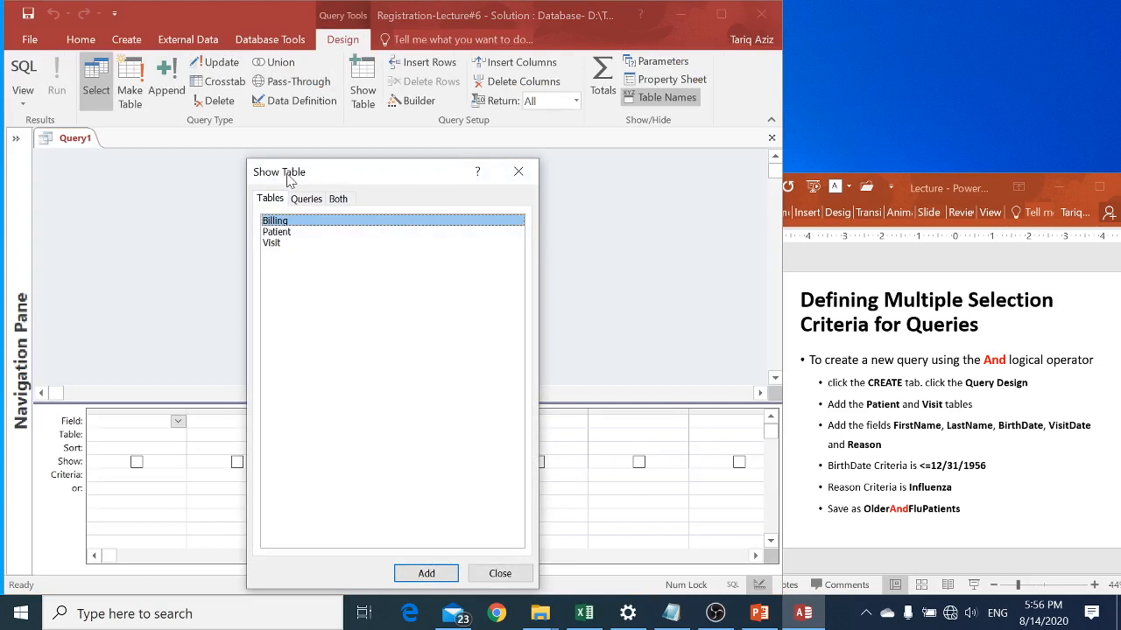
pyautogui.click(278, 233)
pyautogui.keyDown('ctrl'); pyautogui.click(273, 243); pyautogui.keyUp('ctrl')
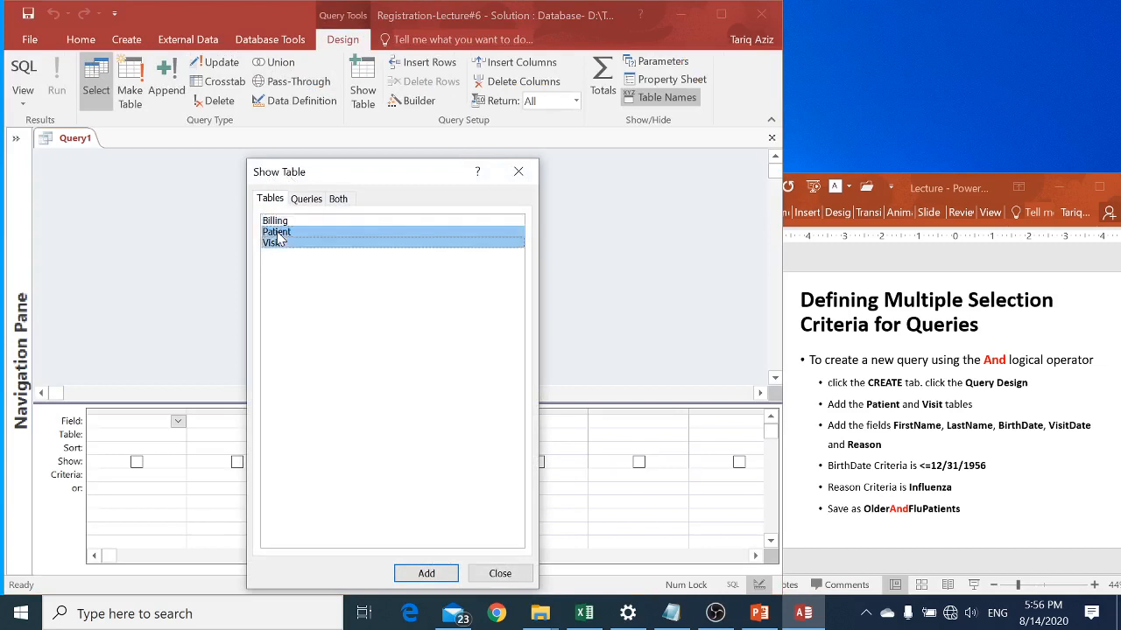
pyautogui.click(430, 578)
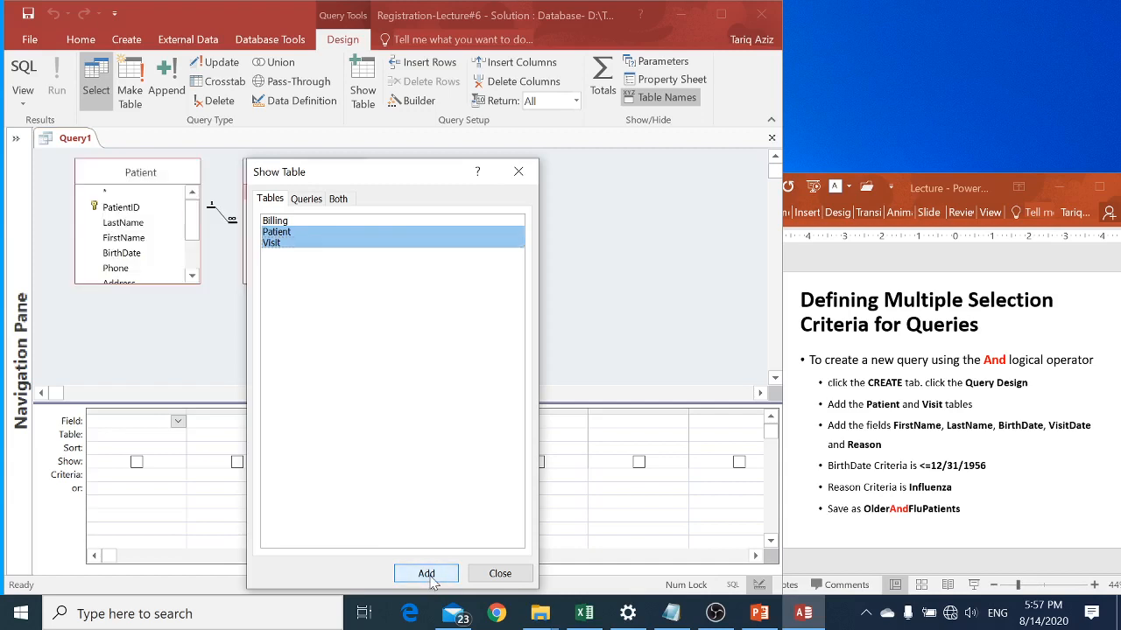
pyautogui.click(496, 577)
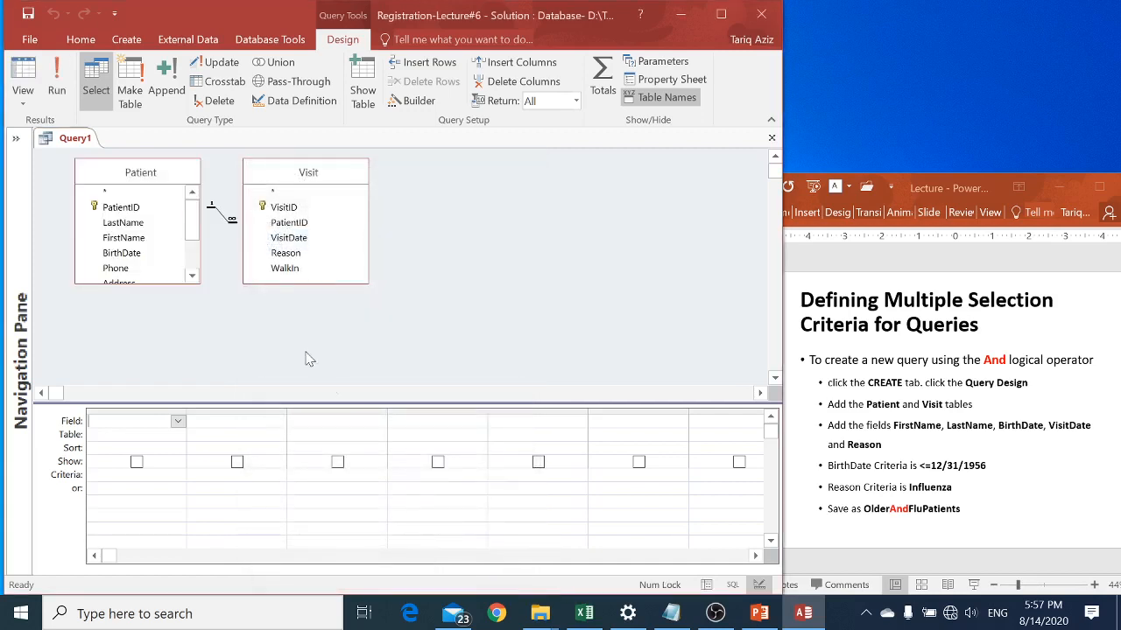
# Step: Add FirstName, LastName and BirthDate from Patient, and VisitDate and Reason from Visit, to the query grid
pyautogui.click(129, 239)
pyautogui.doubleClick(129, 239)
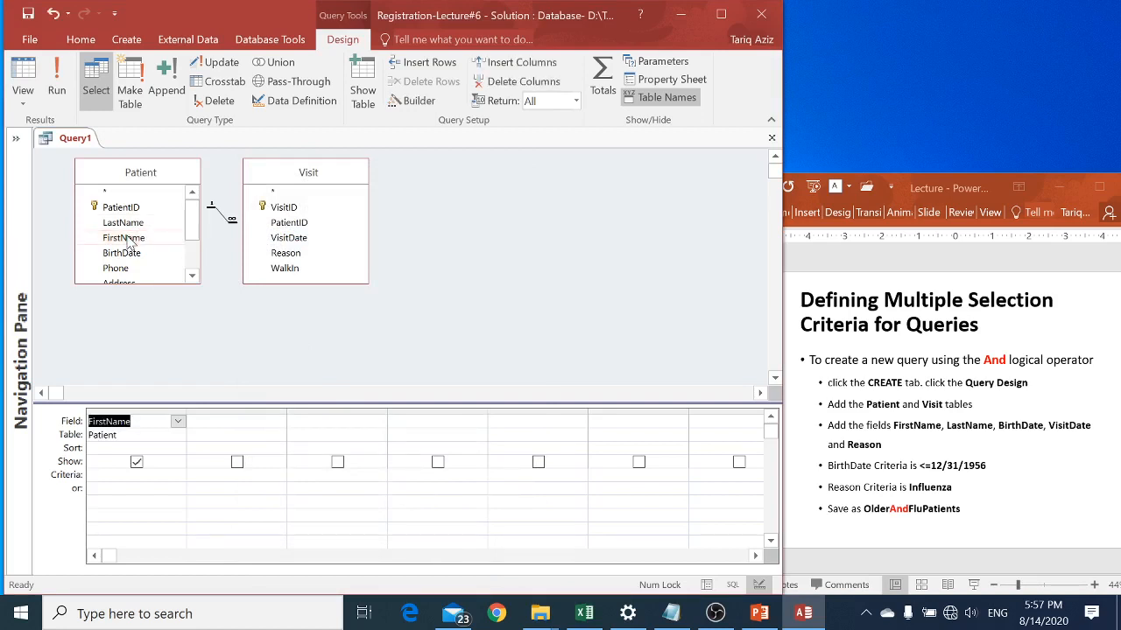
pyautogui.doubleClick(123, 223)
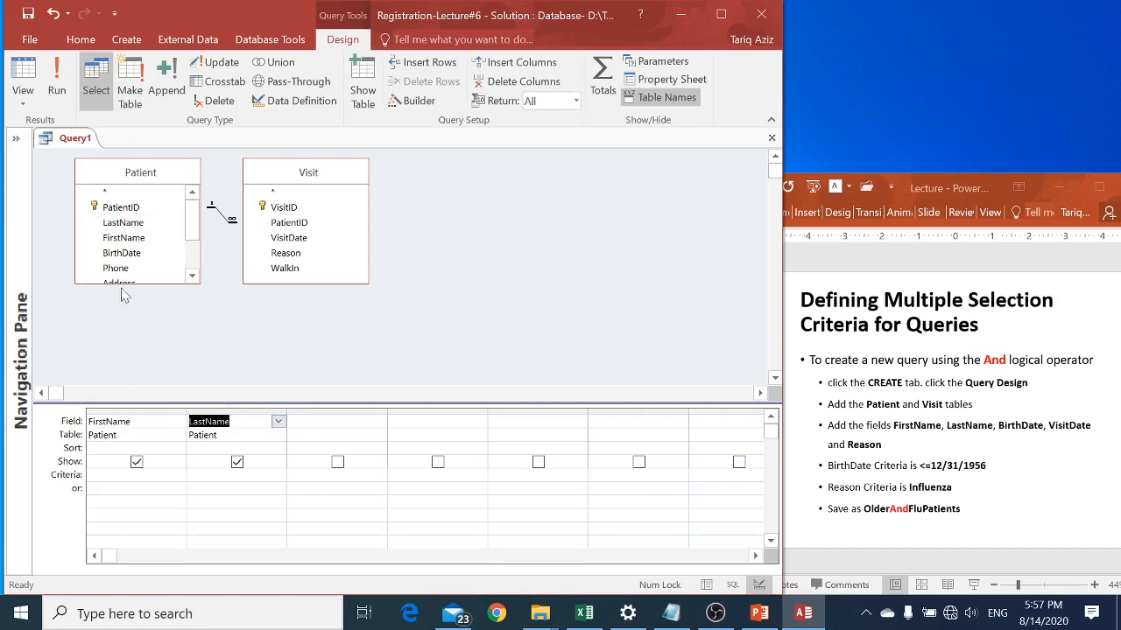
pyautogui.doubleClick(120, 253)
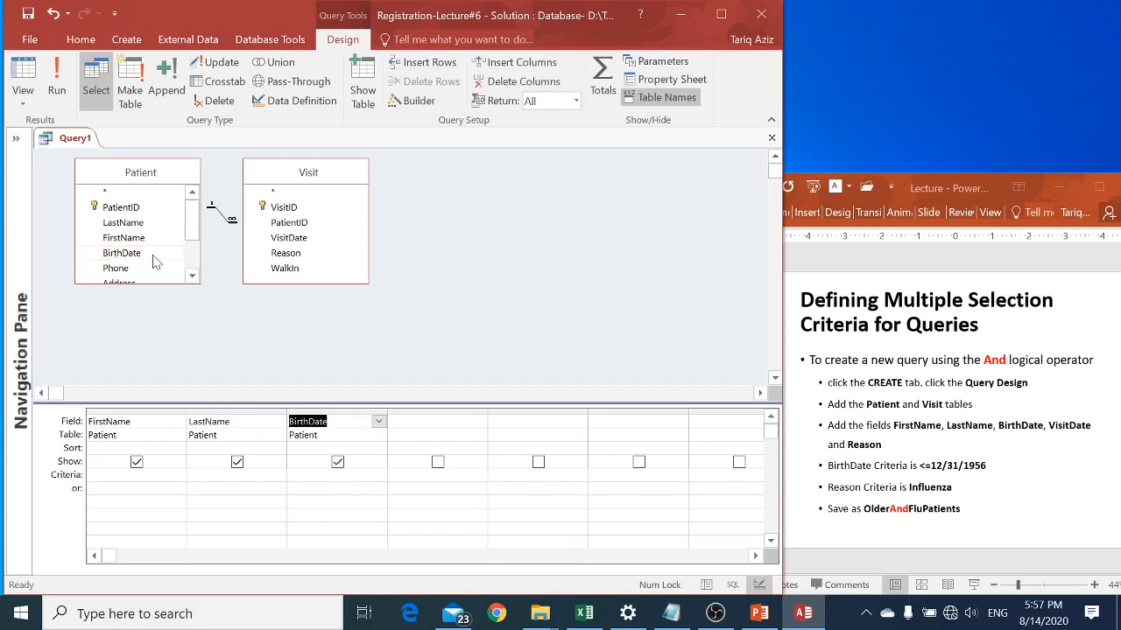
pyautogui.click(292, 238)
pyautogui.doubleClick(293, 238)
pyautogui.doubleClick(298, 254)
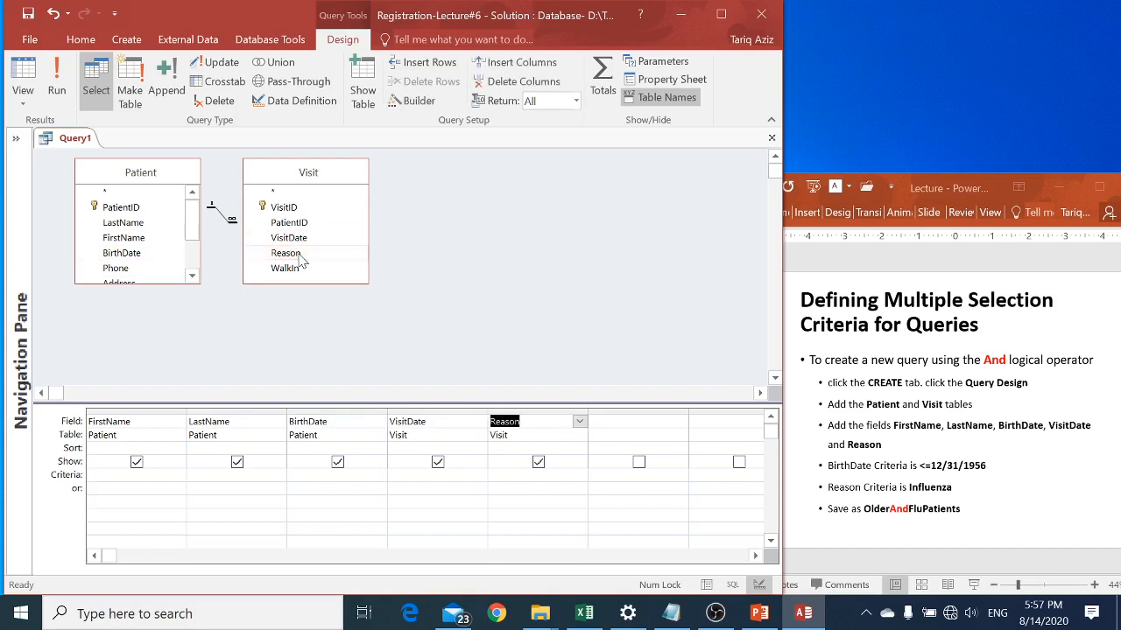
# Step: Set the criterion of the BirthDate field to <=12/31/1956
pyautogui.click(333, 476)
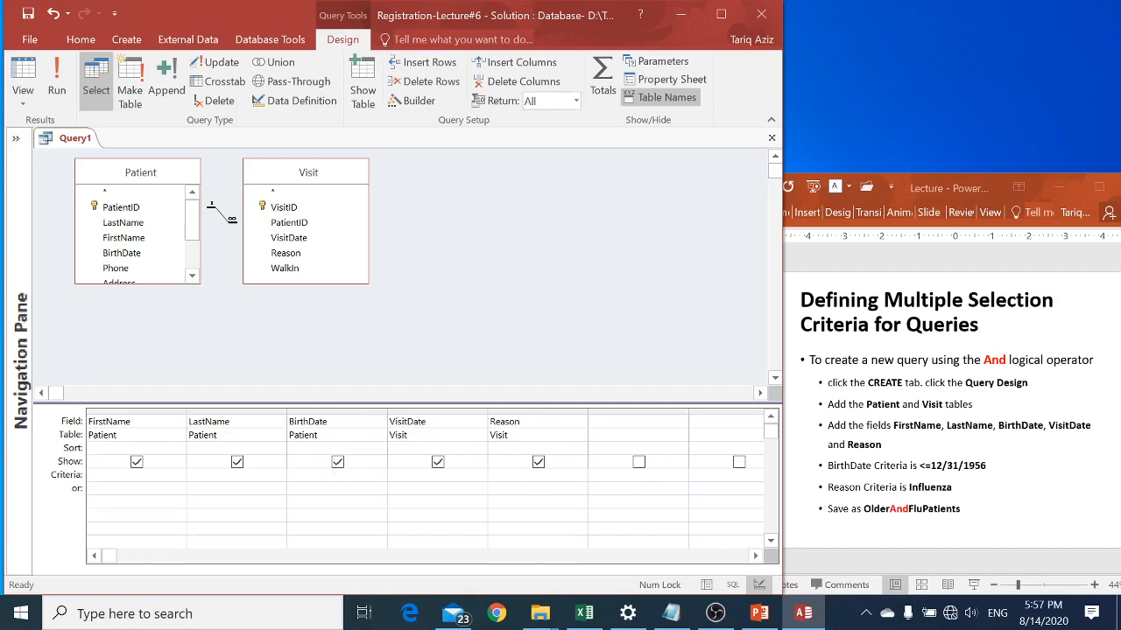
pyautogui.write('<=')
pyautogui.write('12/31/1956')
pyautogui.press('Down')
pyautogui.press('Up')
# Step: Set the criterion of the Reason field to Influenza on the same criteria row
pyautogui.press('Right')
pyautogui.press('Right')
pyautogui.press('Right')
pyautogui.write('Influenza')
pyautogui.press('Down')
pyautogui.press('Up')
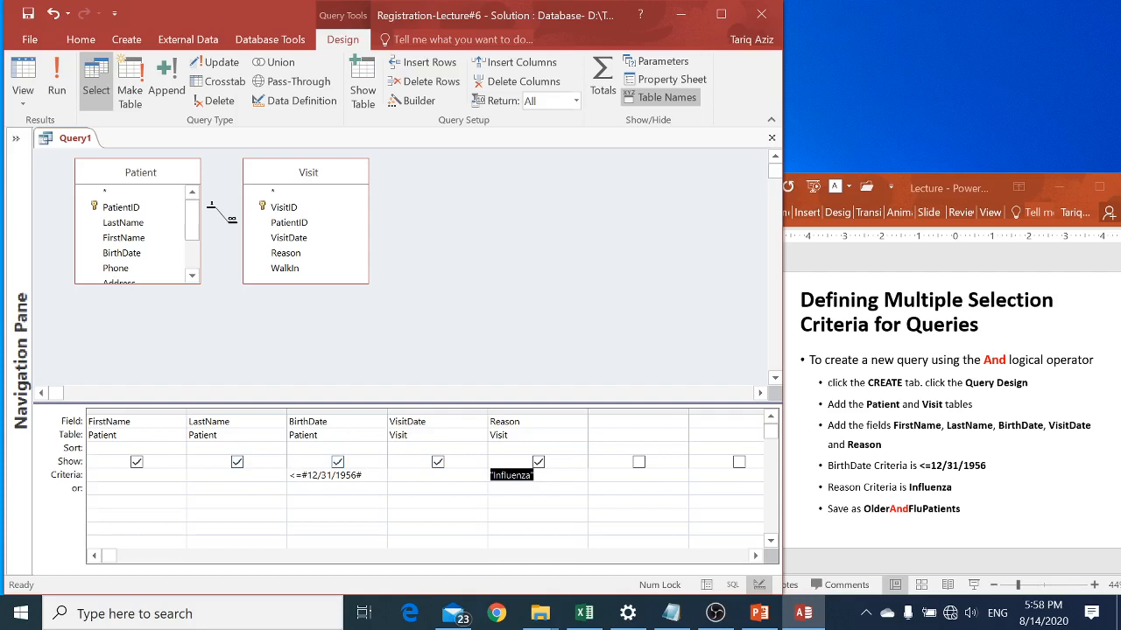
# Step: Switch to PowerPoint and highlight the word And in the slide's first bullet
pyautogui.doubleClick(350, 475)
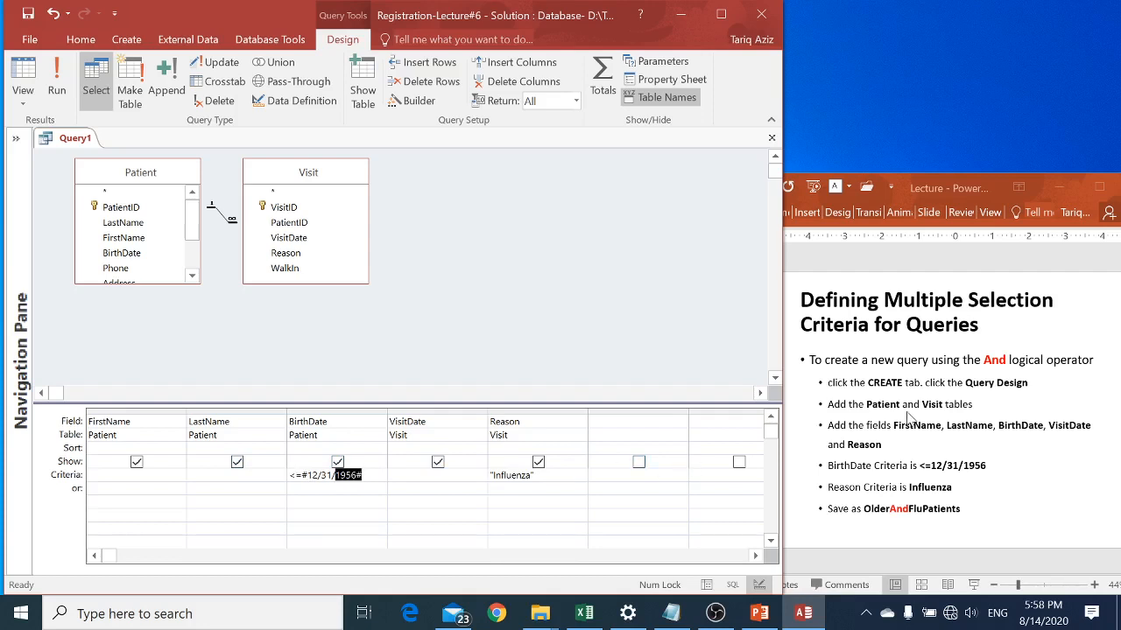
pyautogui.click(911, 420)
pyautogui.doubleClick(994, 360)
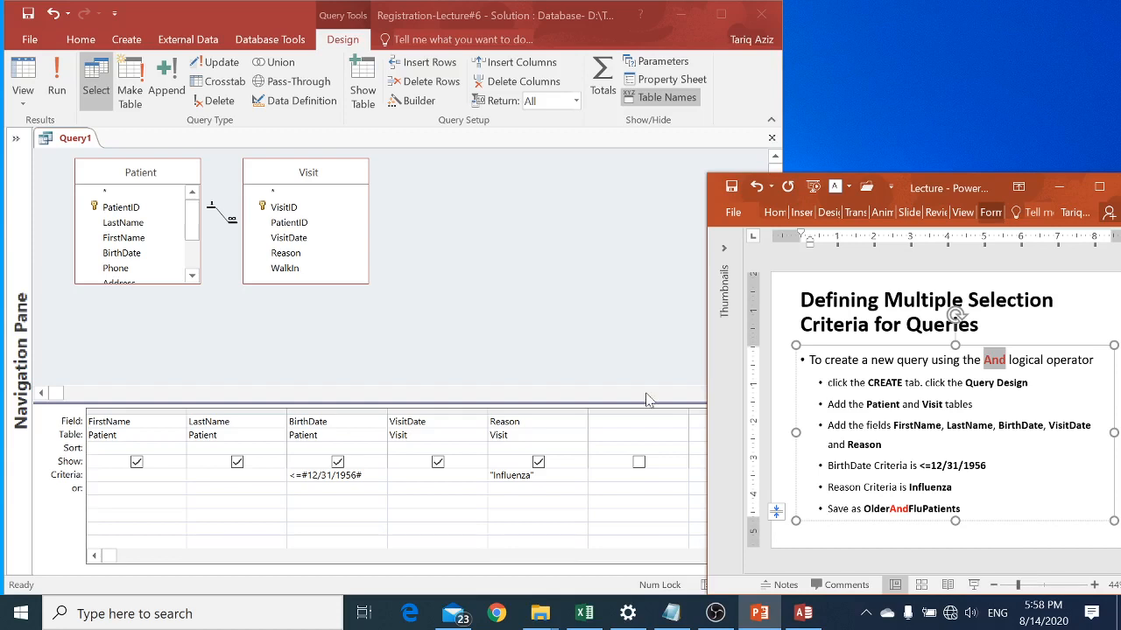
# Step: Run the query combining the birth date and Influenza criteria, and save it as OlderANDfluPatient before closing it
pyautogui.click(56, 79)
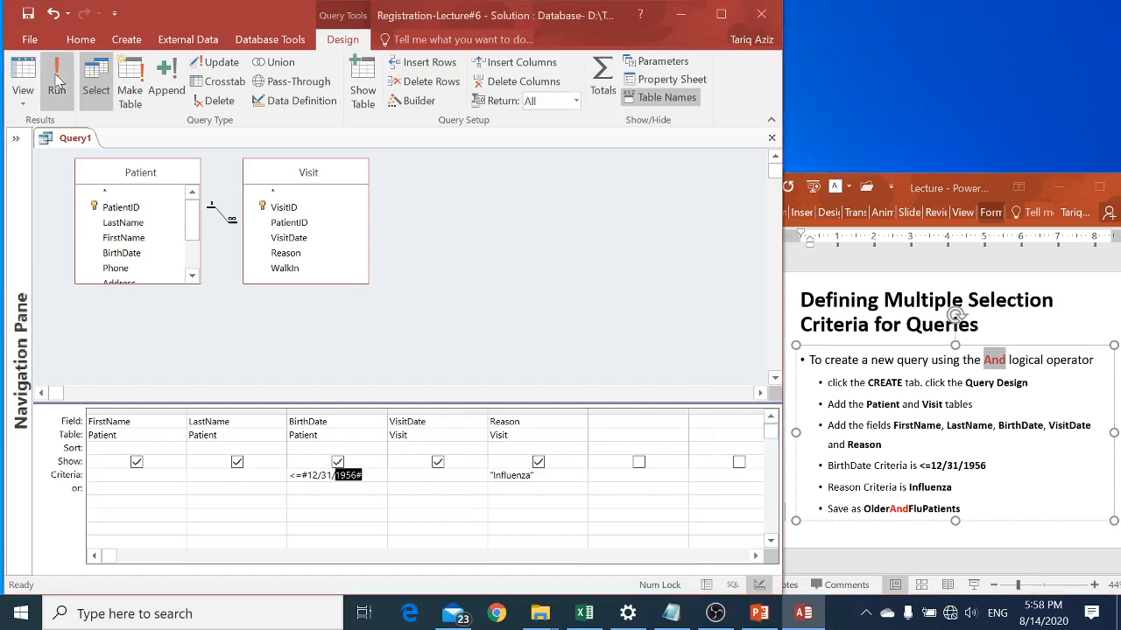
pyautogui.click(56, 79)
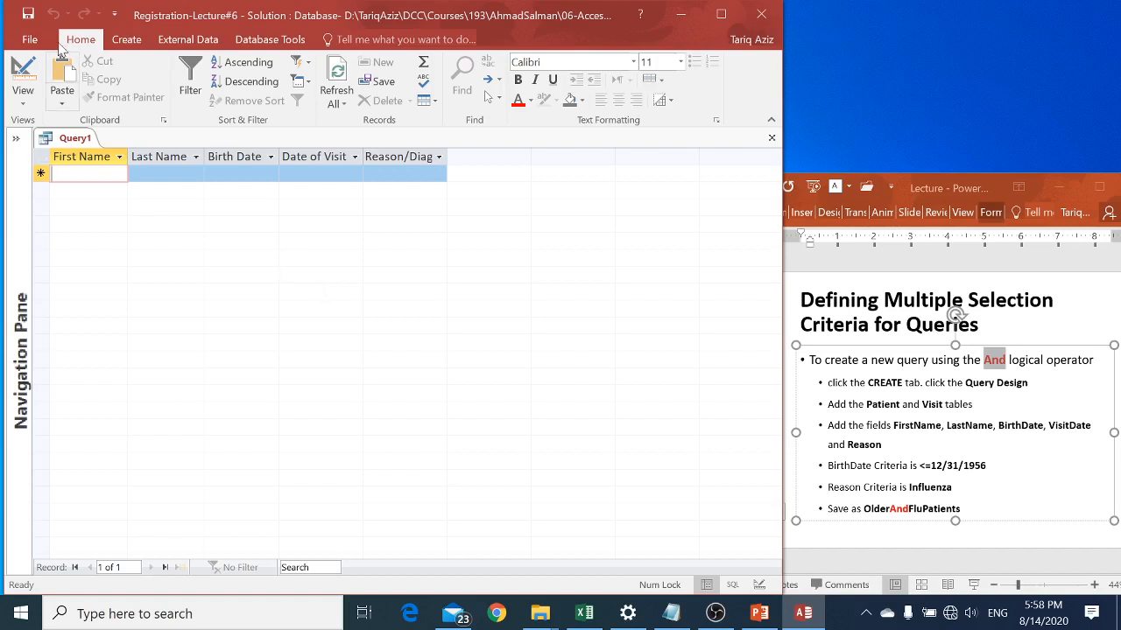
pyautogui.click(28, 13)
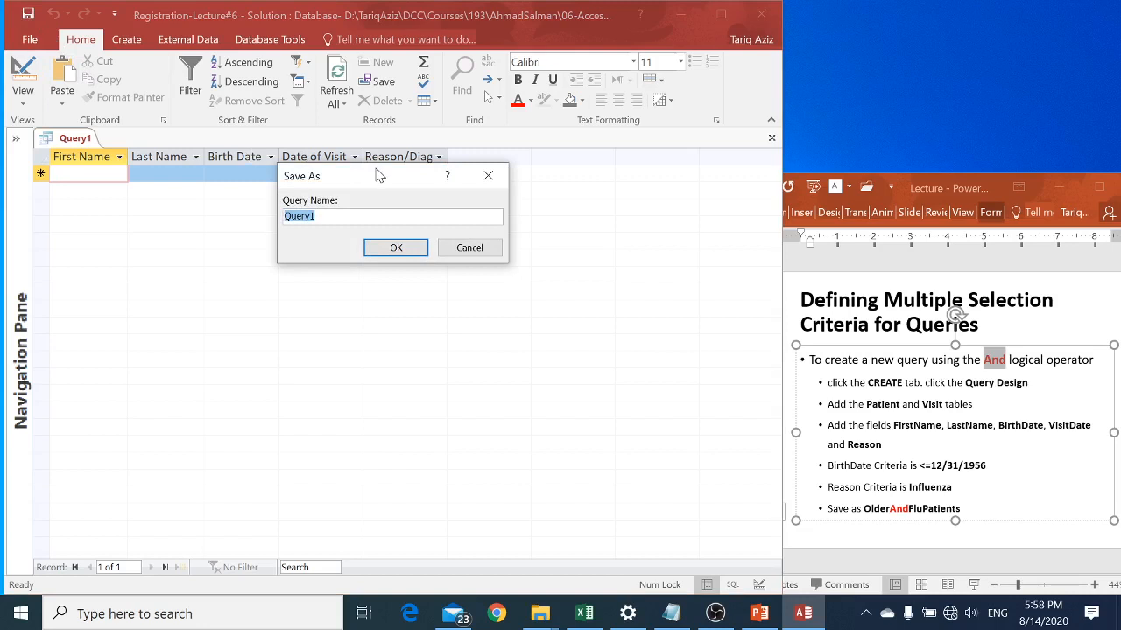
pyautogui.write('OlderANDIn')
pyautogui.press('BackSpace')
pyautogui.press('BackSpace')
pyautogui.write('fluPatient')
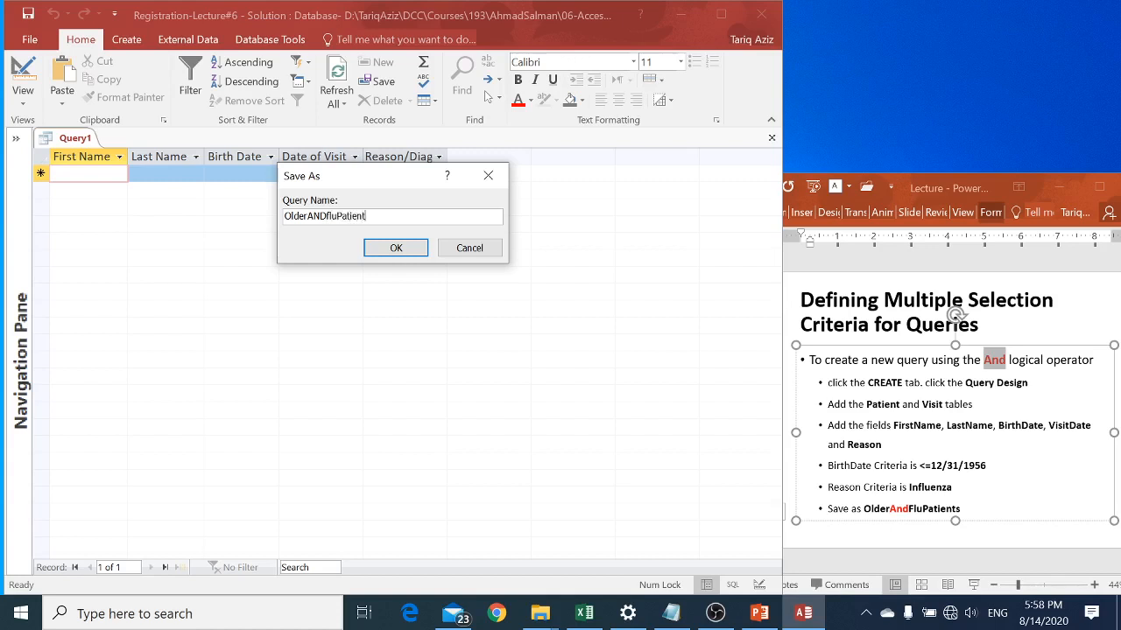
pyautogui.click(394, 249)
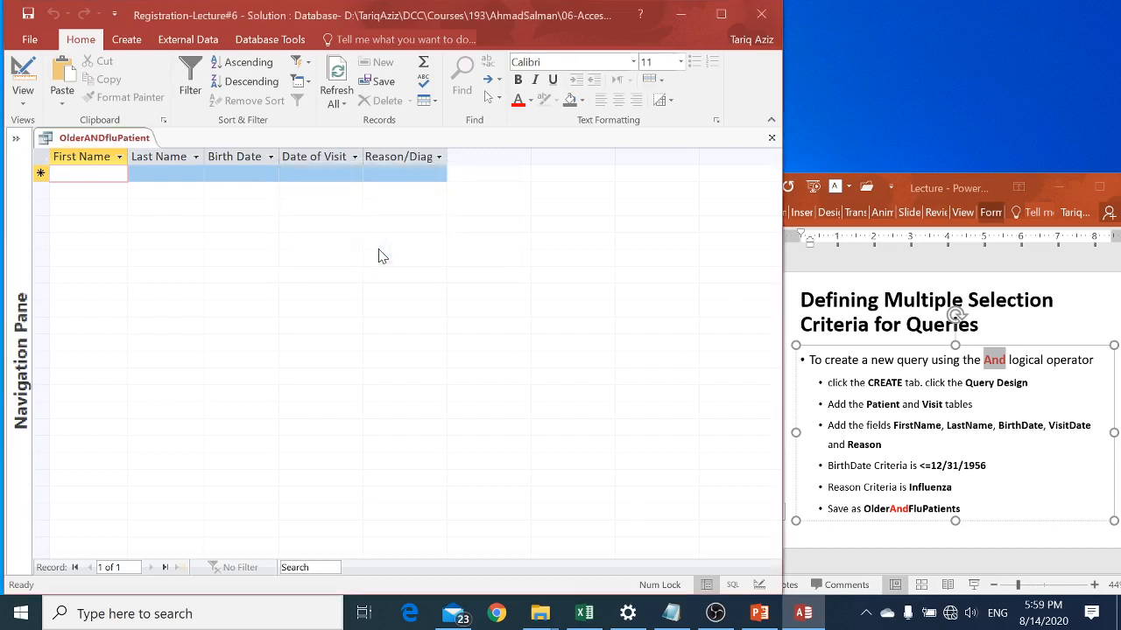
pyautogui.click(771, 138)
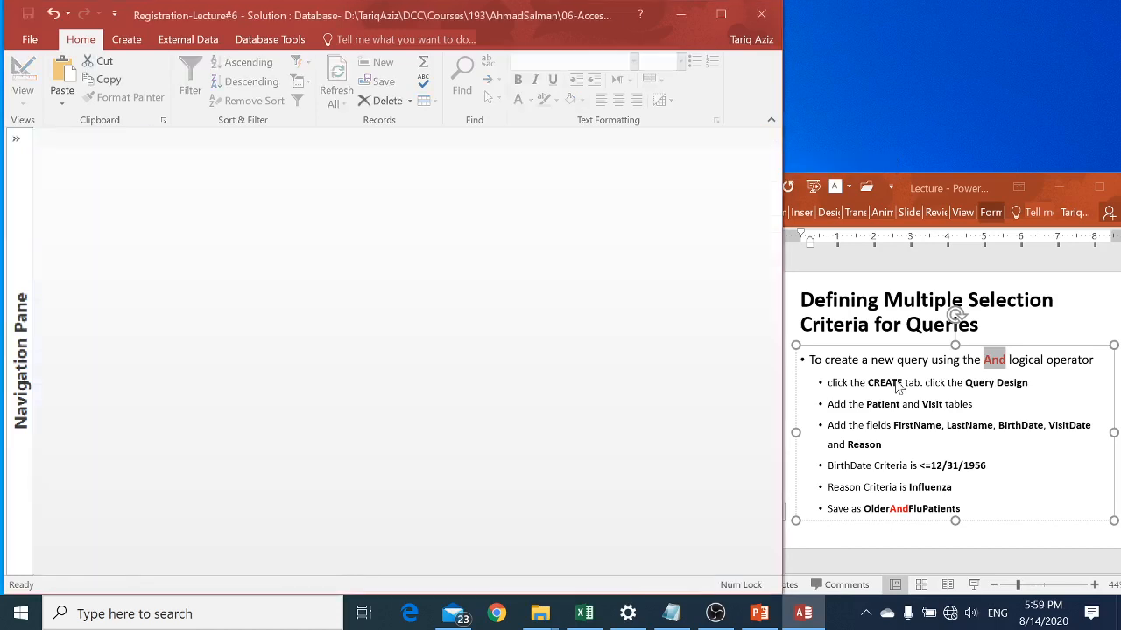
# Step: Switch to PowerPoint and advance to the slide on creating a query with the Or logical operator
pyautogui.click(899, 389)
pyautogui.press('pagedown')
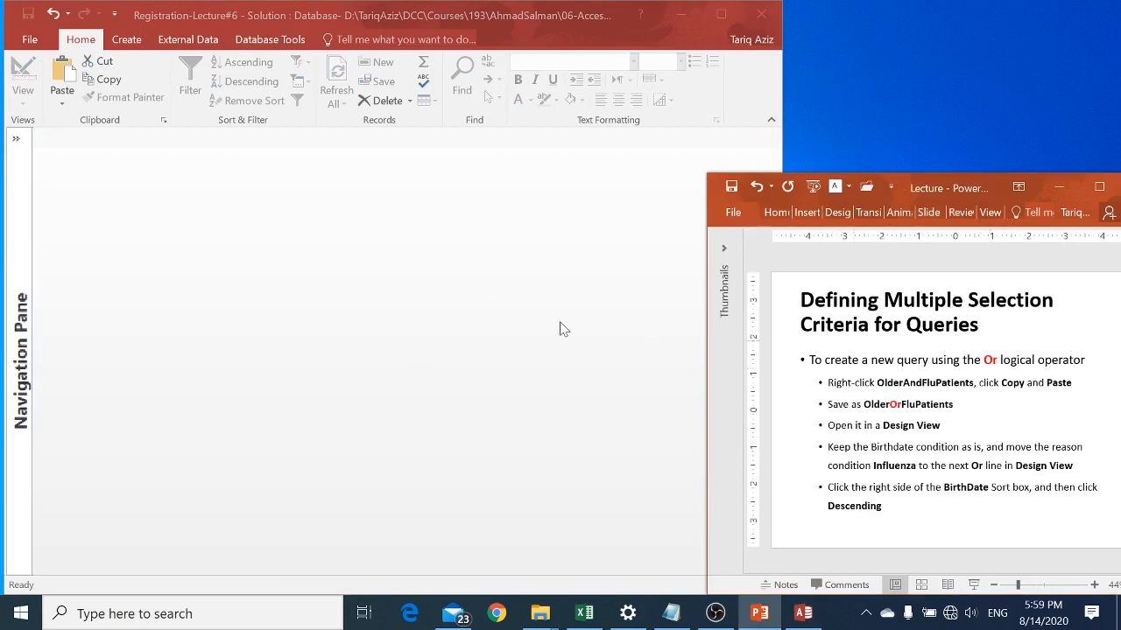
# Step: Switch to Access, copy the OlderANDfluPatient query and paste a duplicate among the database objects
pyautogui.click(16, 147)
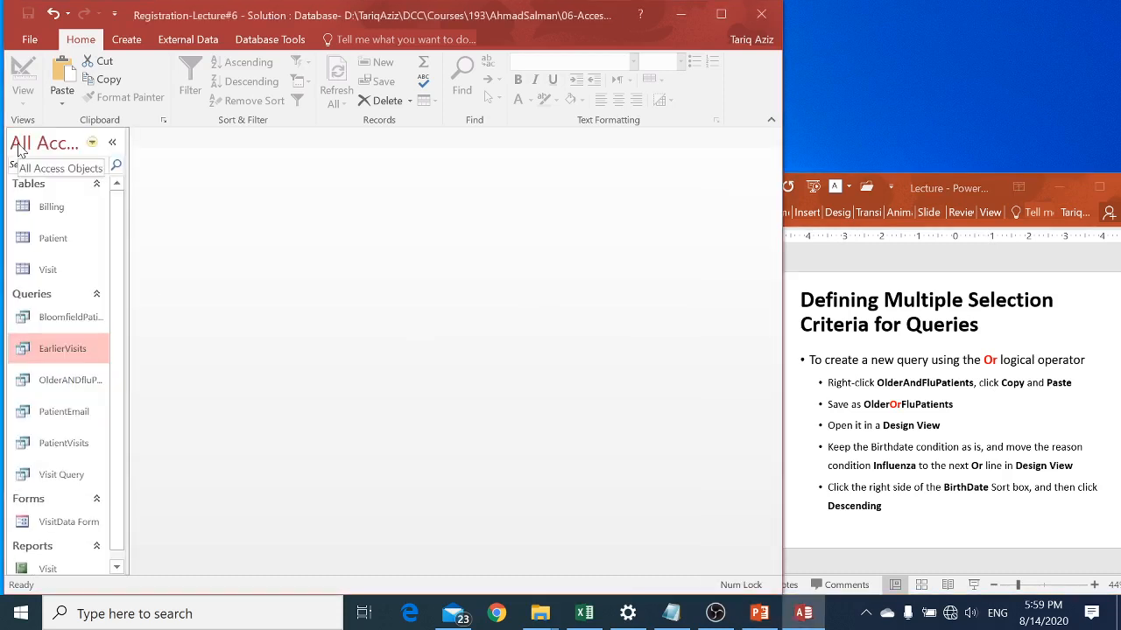
pyautogui.click(75, 380)
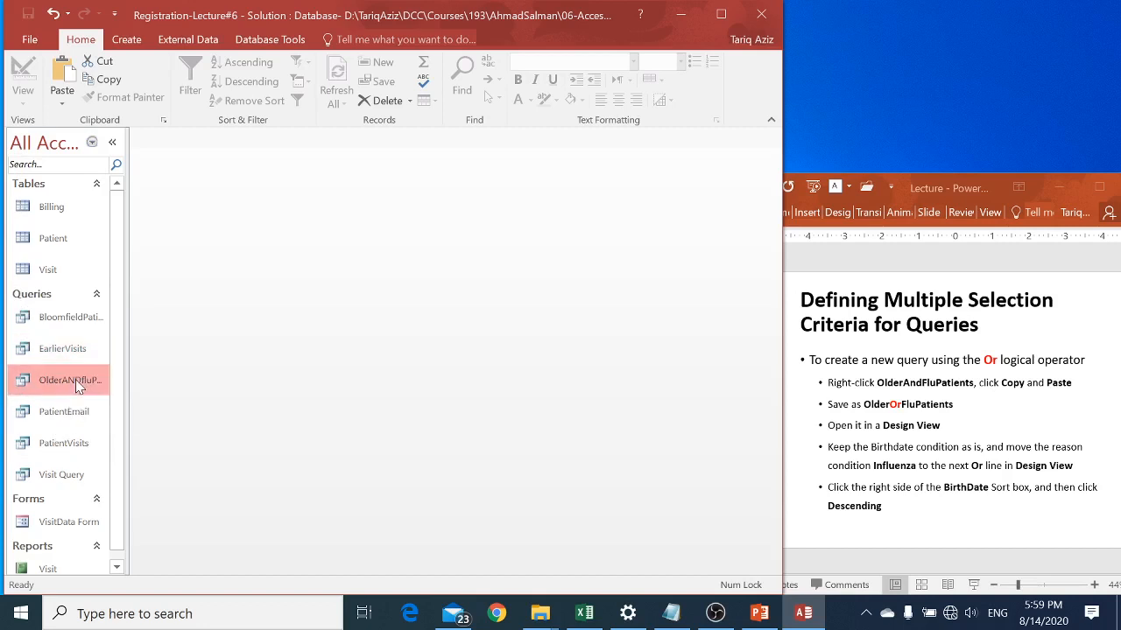
pyautogui.rightClick(75, 379)
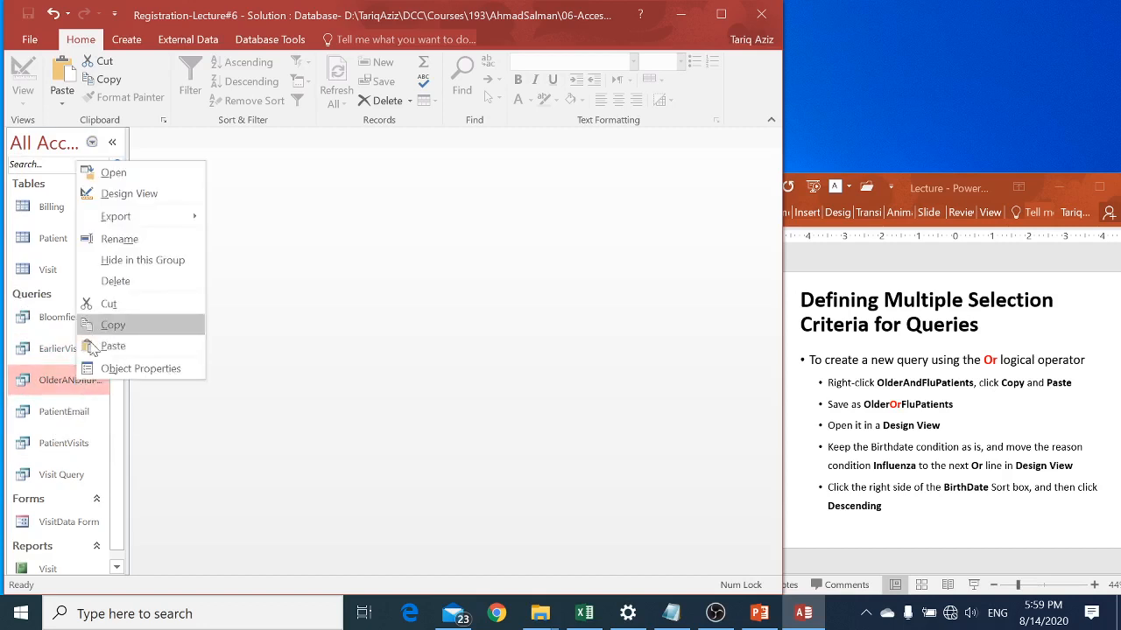
pyautogui.click(51, 386)
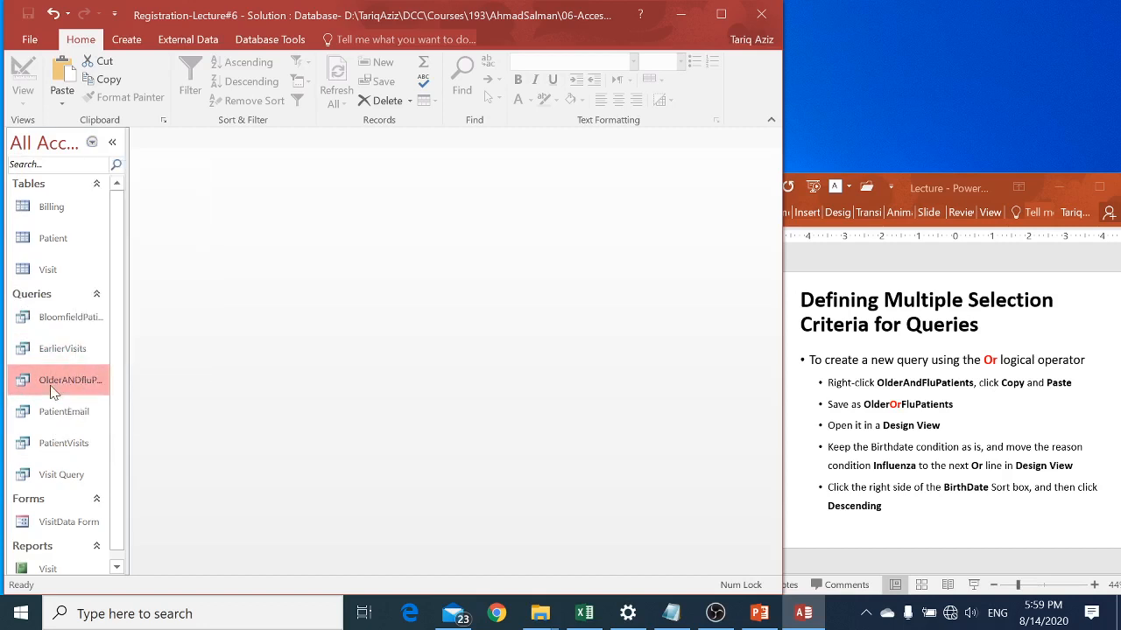
pyautogui.hotkey('ctrl', 'v')
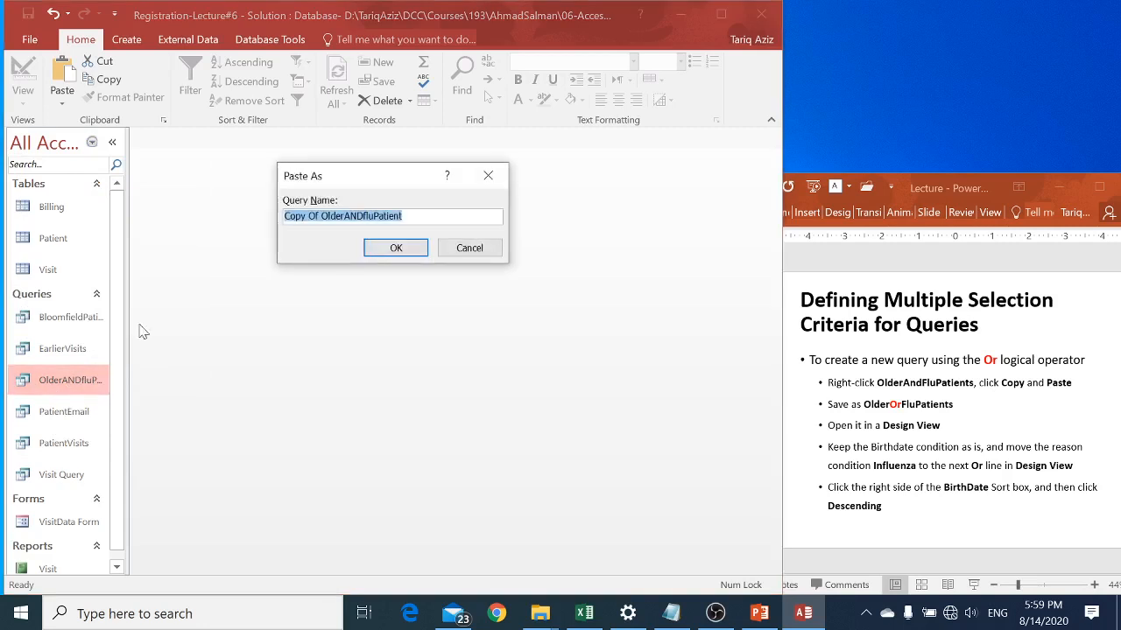
# Step: Name the pasted query copy OlderORfluPatient
pyautogui.hotkey('ctrl', 'shift', 'Right')
pyautogui.hotkey('ctrl', 'shift', 'Right')
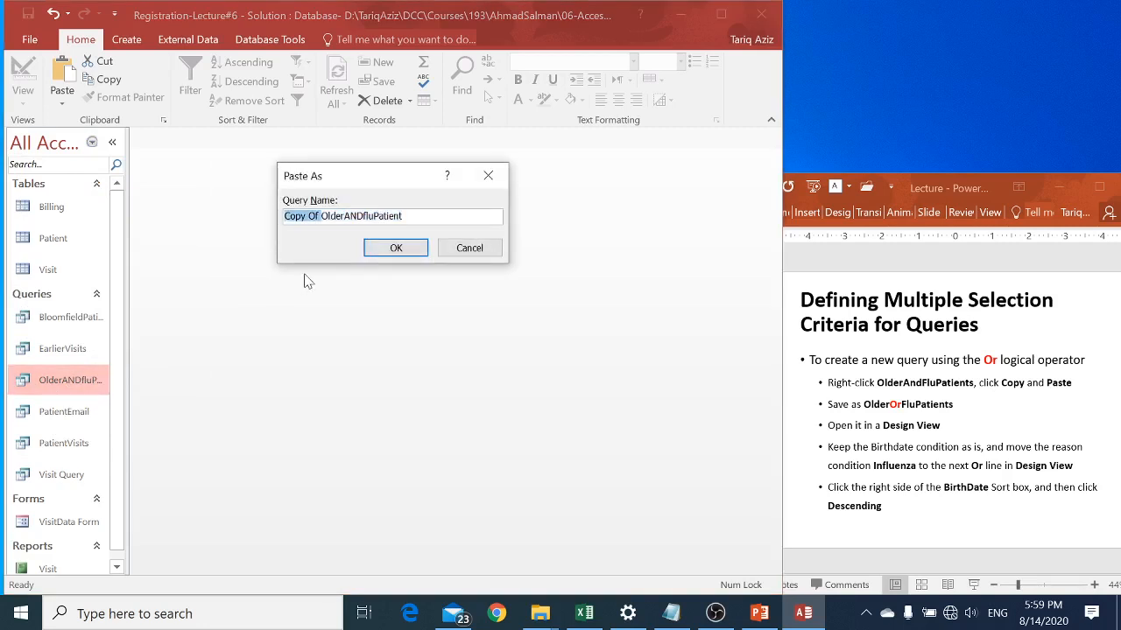
pyautogui.press('Delete')
pyautogui.press('Right')
pyautogui.press('Right')
pyautogui.press('Right')
pyautogui.press('Right')
pyautogui.press('Right')
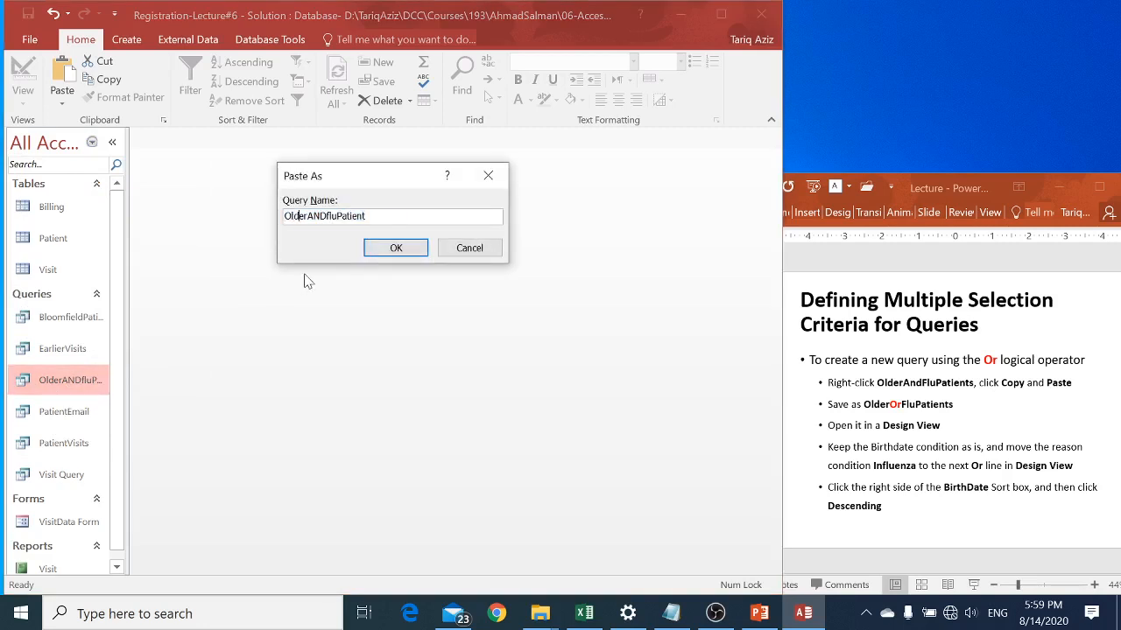
pyautogui.hotkey('shift', 'Right')
pyautogui.hotkey('shift', 'Right')
pyautogui.hotkey('shift', 'Right')
pyautogui.write('OR')
pyautogui.click(403, 248)
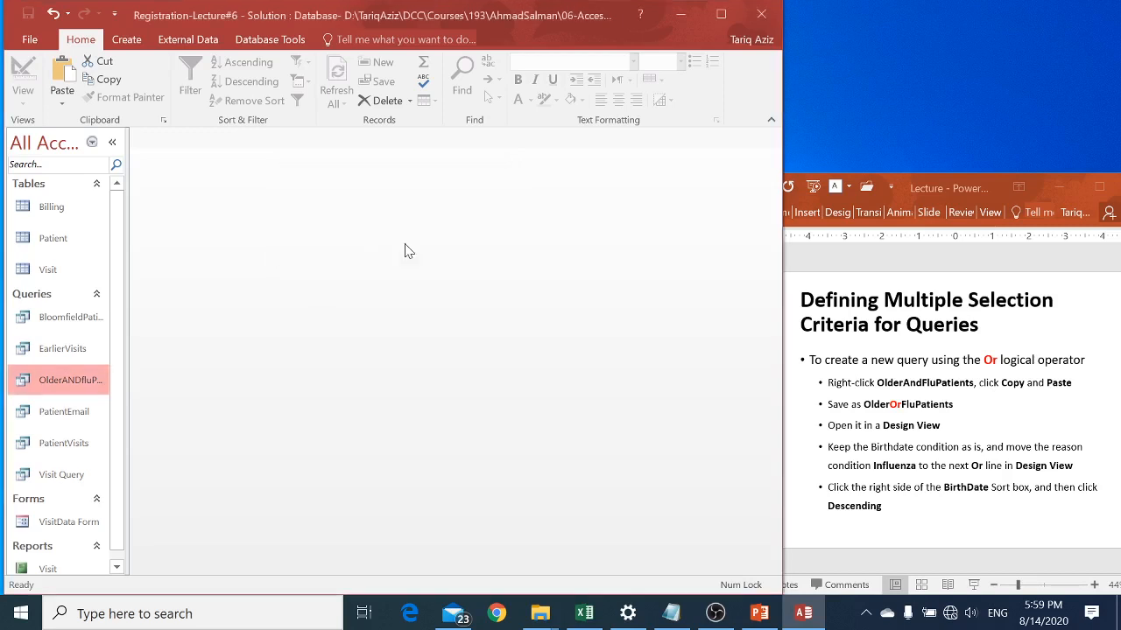
# Step: Open the OlderORfluPatient query in Design View
pyautogui.click(75, 421)
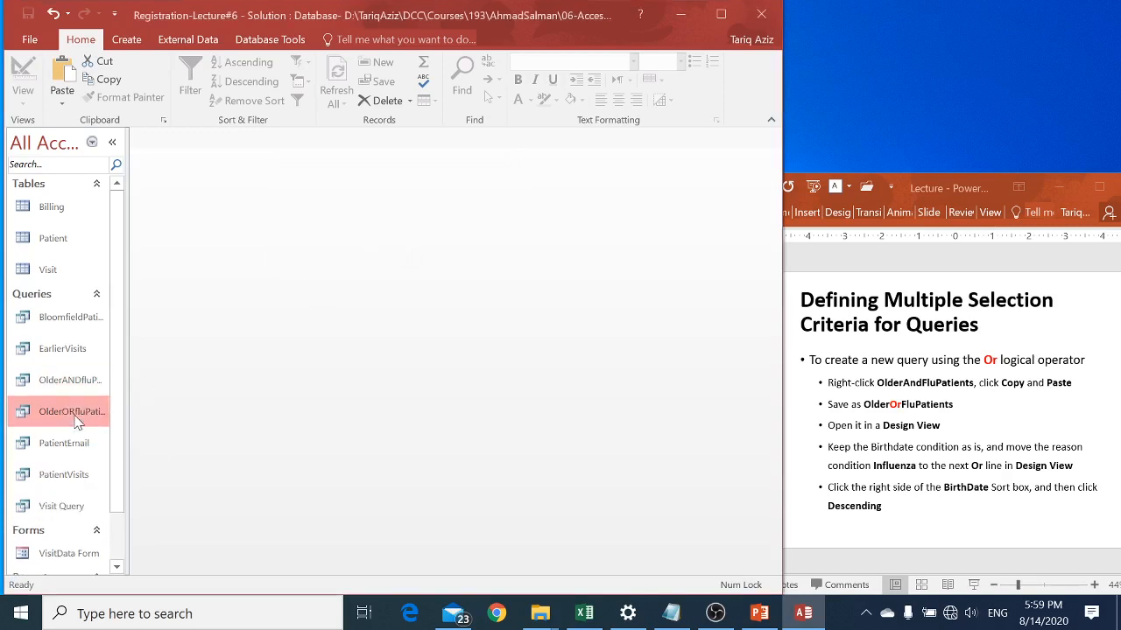
pyautogui.rightClick(75, 422)
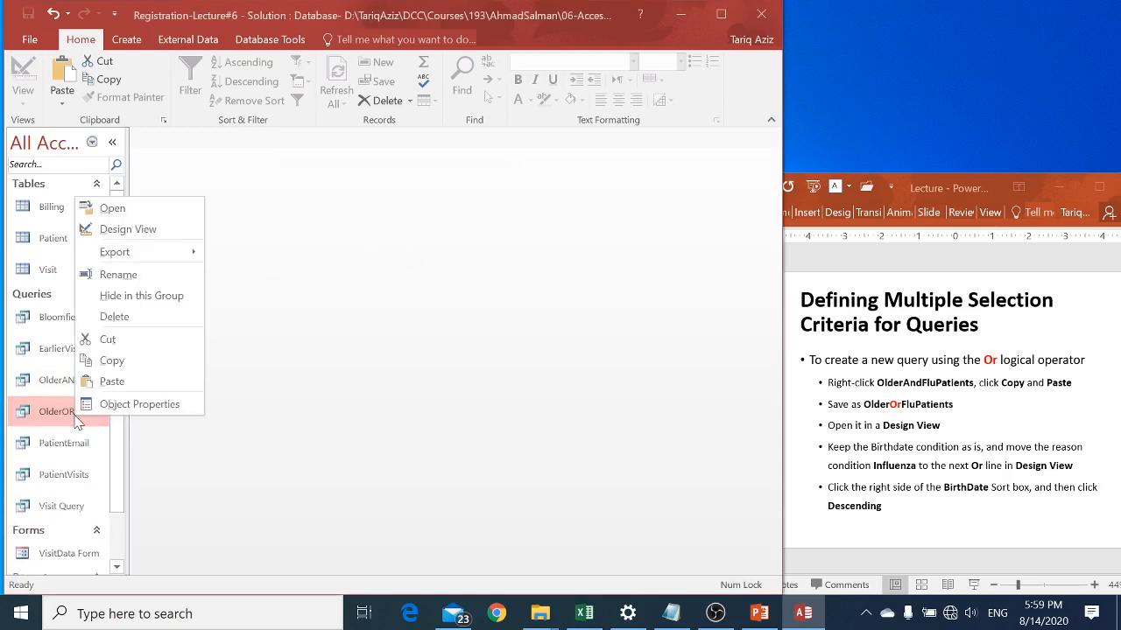
pyautogui.click(149, 231)
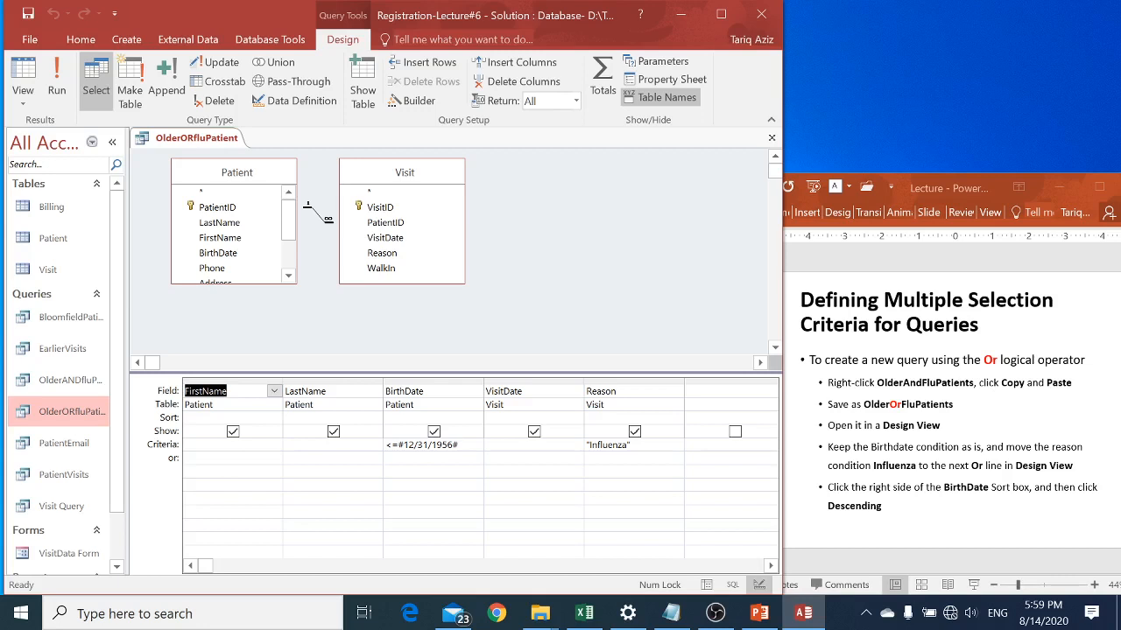
# Step: Move the "Influenza" criterion of the Reason field from the Criteria row down to the or row
pyautogui.moveTo(585, 445); pyautogui.dragTo(630, 445)
pyautogui.hotkey('ctrl', 'x')
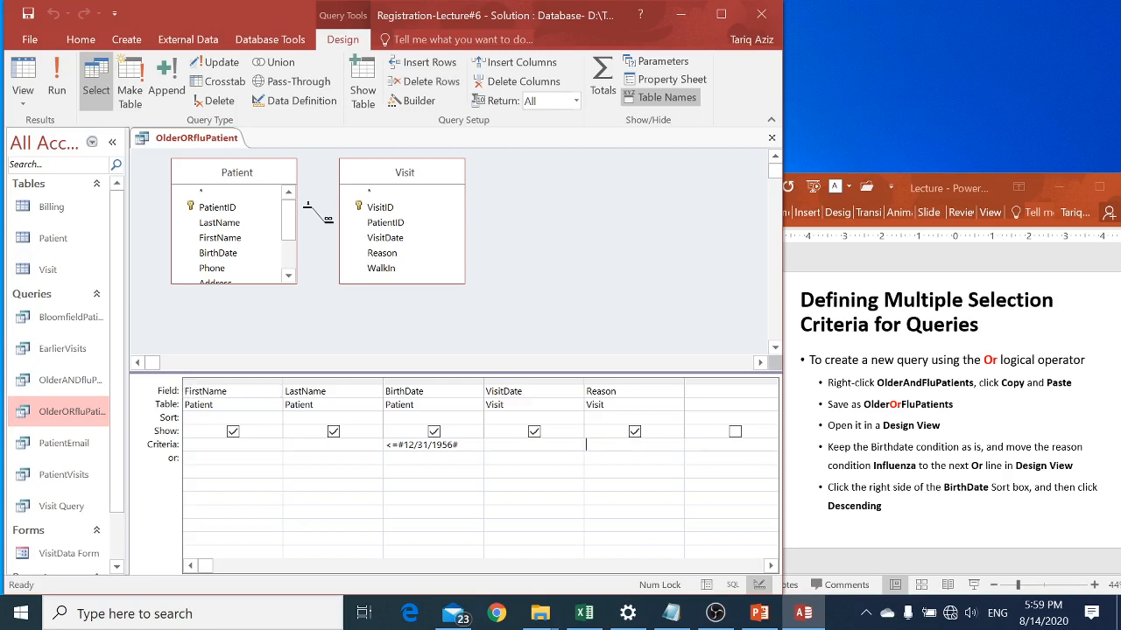
pyautogui.click(603, 458)
pyautogui.hotkey('ctrl', 'v')
# Step: Run the OlderORfluPatient query, examine its records for the birth date and Influenza conditions, and return to Design View
pyautogui.click(67, 76)
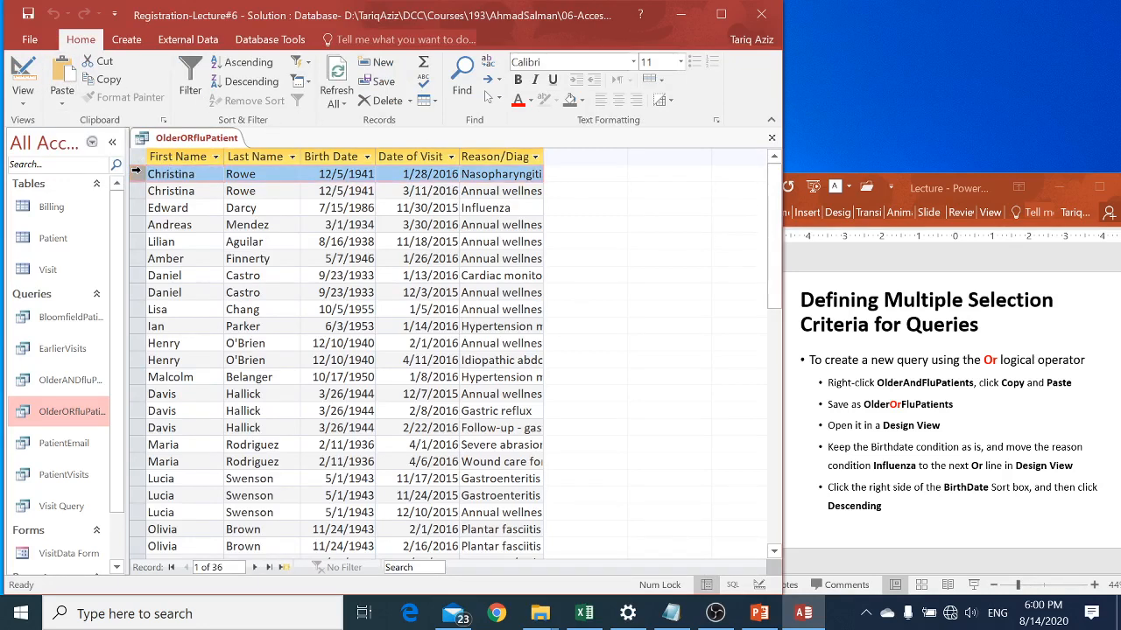
pyautogui.click(136, 173)
pyautogui.moveTo(512, 209); pyautogui.dragTo(461, 209)
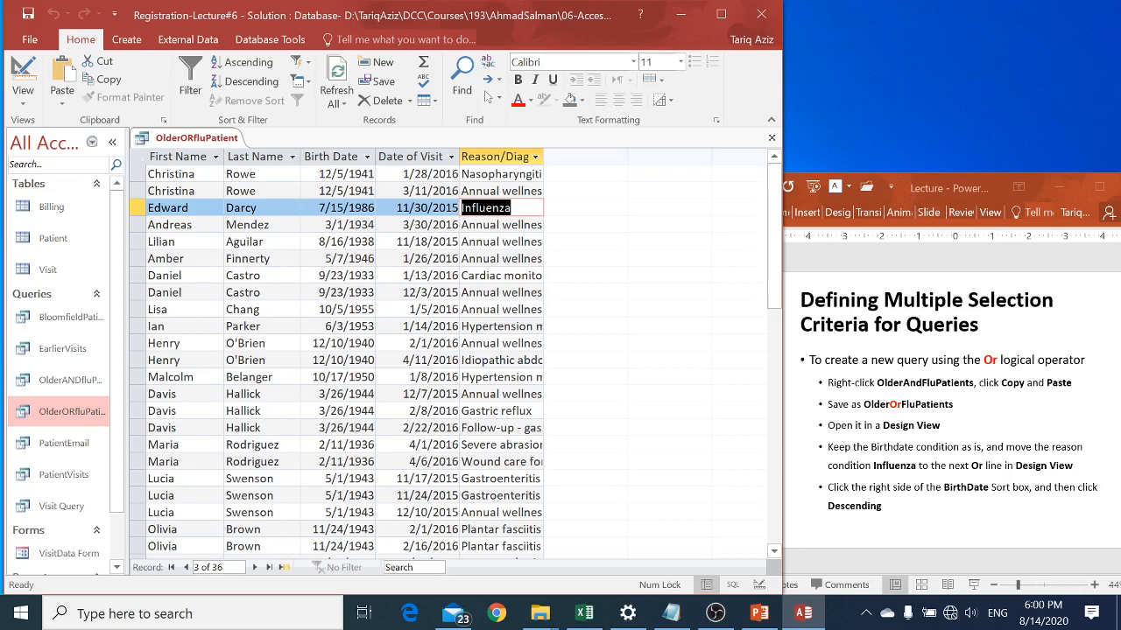
pyautogui.press('pagedown')
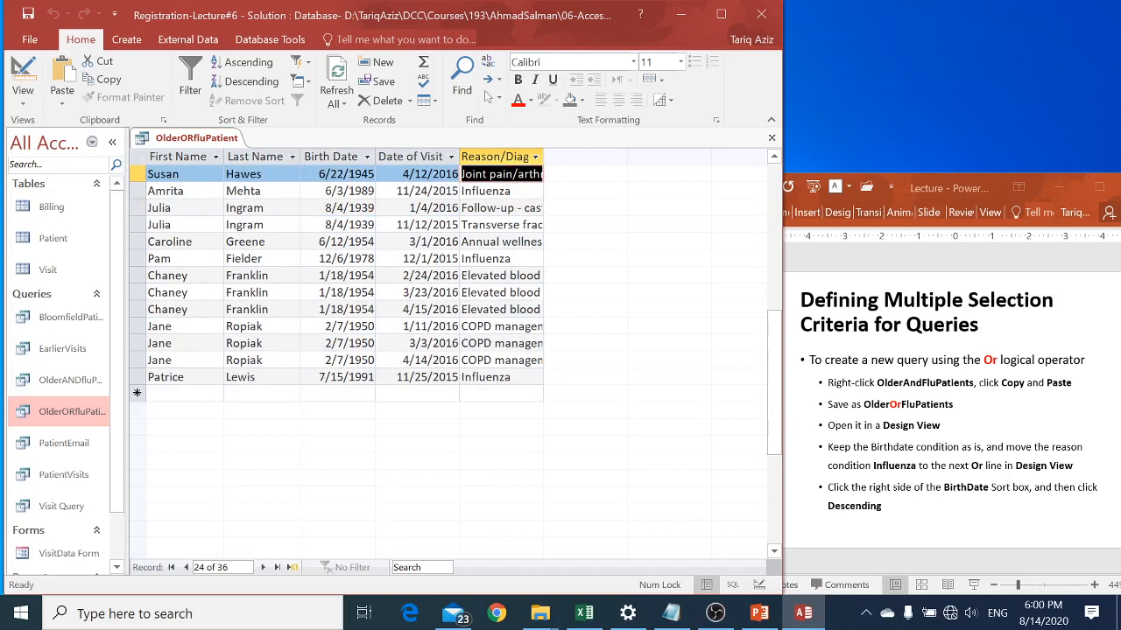
pyautogui.rightClick(207, 147)
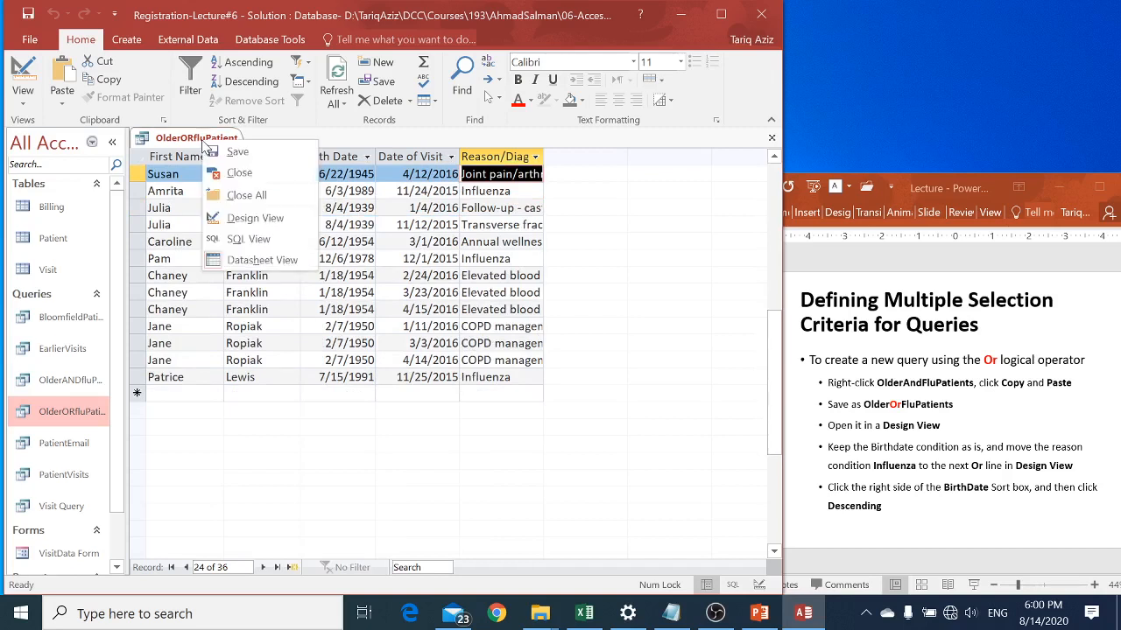
pyautogui.click(252, 218)
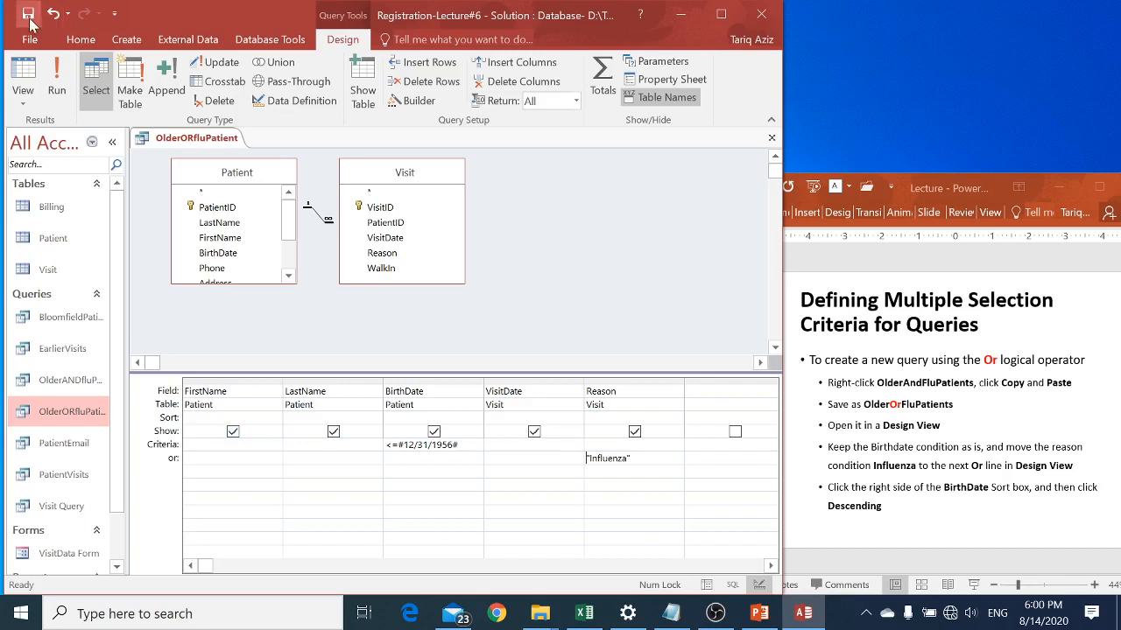
# Step: Switch to PowerPoint and advance to the slide on changing a datasheet's appearance
pyautogui.click(865, 344)
pyautogui.press('pagedown')
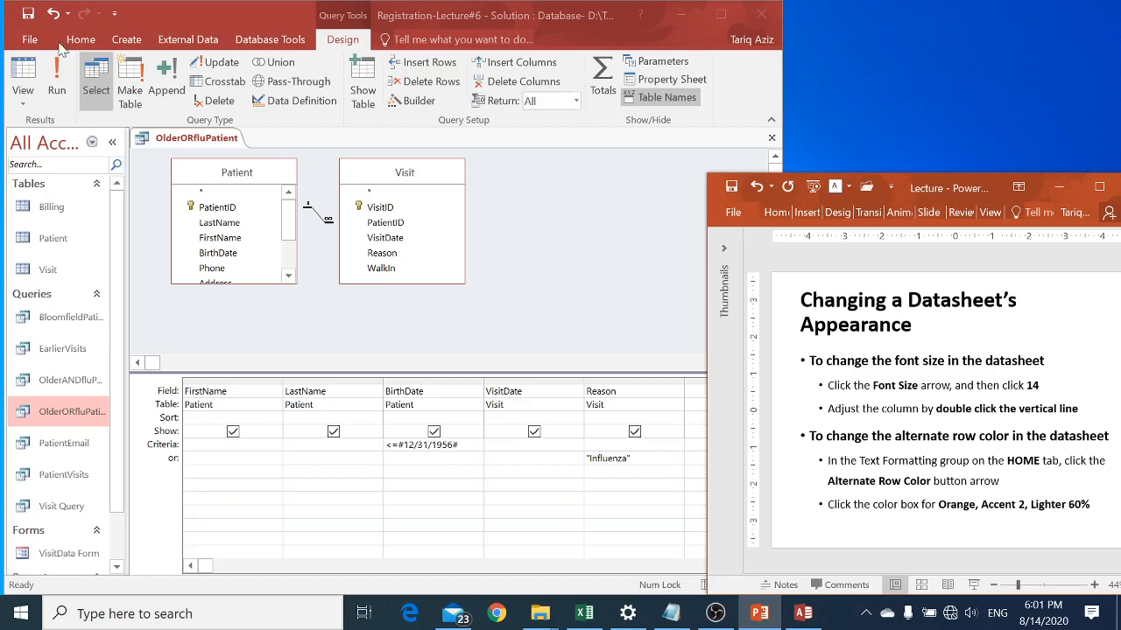
# Step: Show the OlderORfluPatient query as a datasheet in Access and set its font size to 14
pyautogui.click(22, 79)
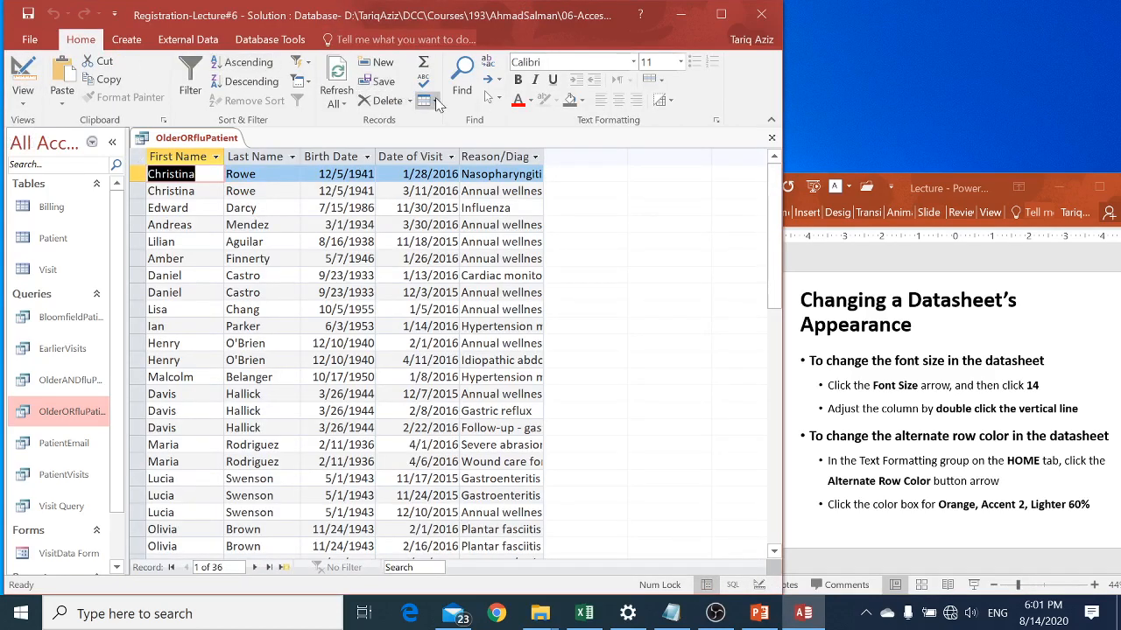
pyautogui.click(681, 62)
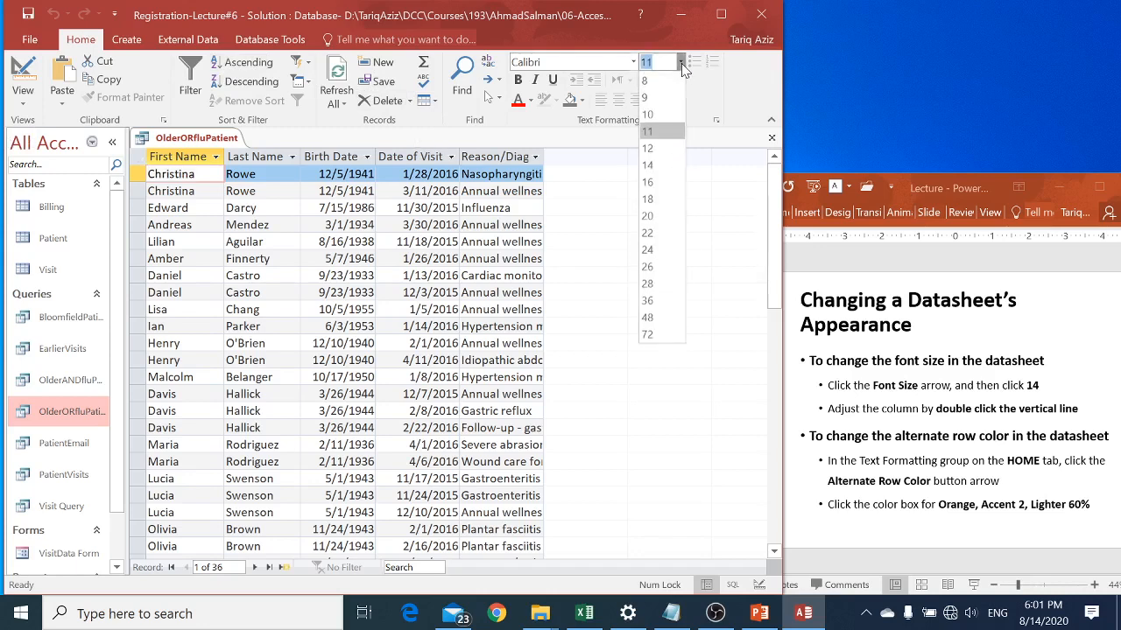
pyautogui.click(663, 166)
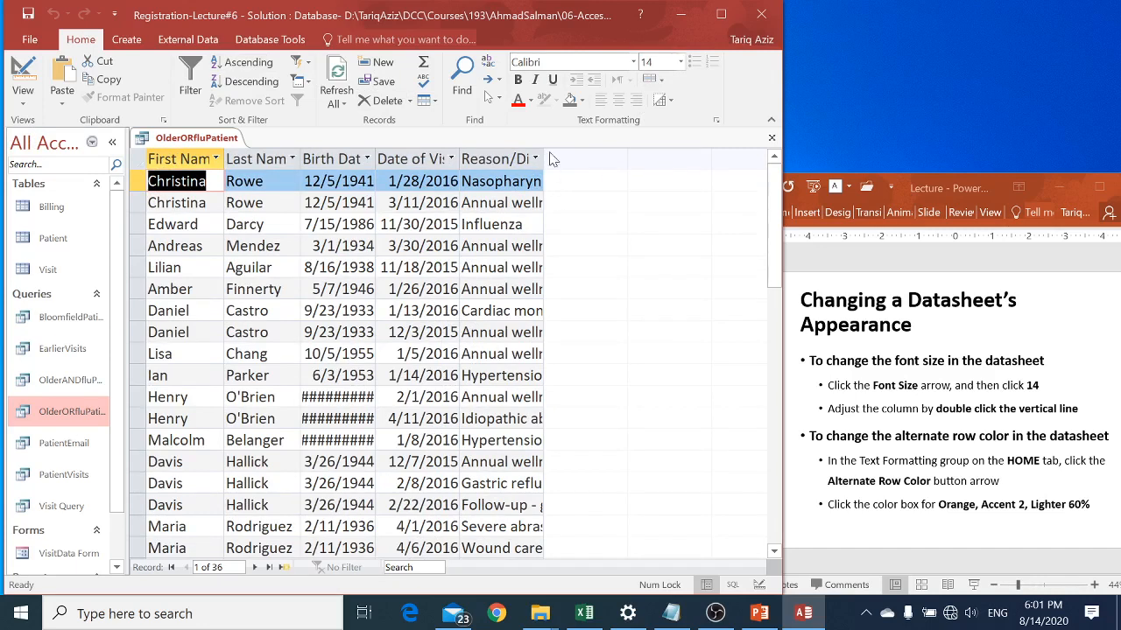
# Step: Widen the Reason/Diagnosis column and fit the Birth Date column to its contents
pyautogui.moveTo(543, 155); pyautogui.dragTo(640, 165)
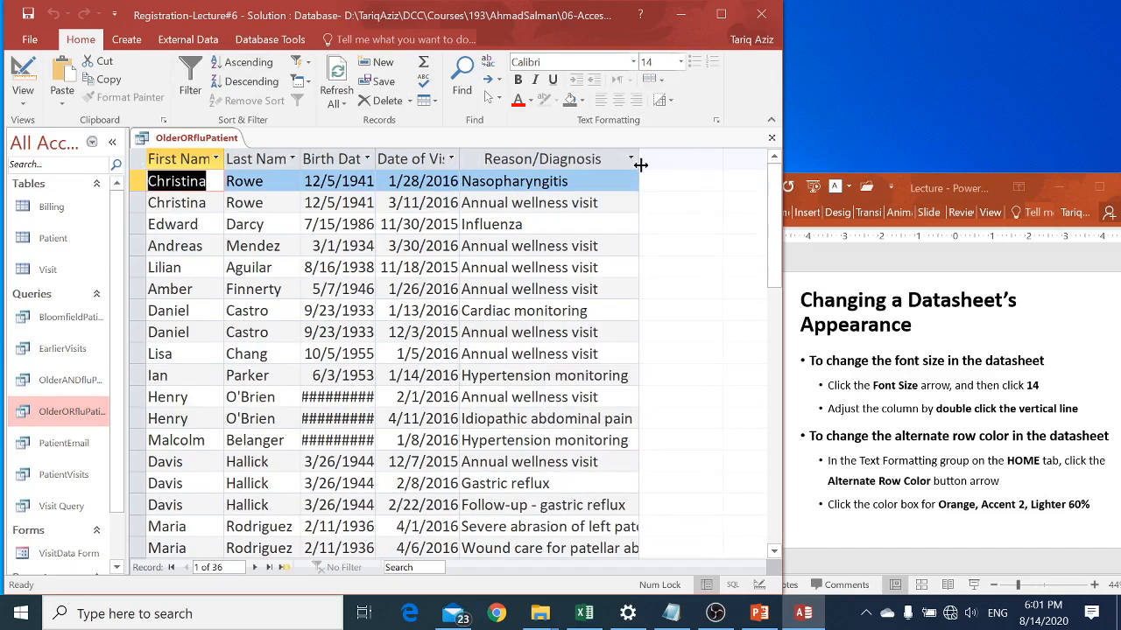
pyautogui.doubleClick(376, 158)
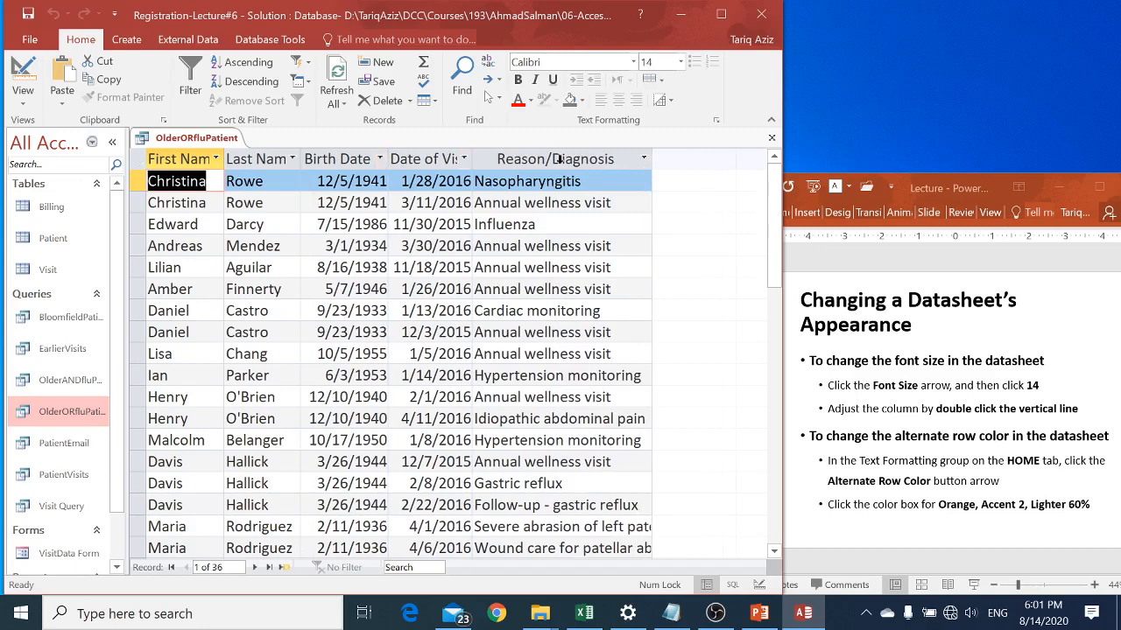
# Step: Set the datasheet's alternate row color to Orange, Accent 2, Lighter 60%, and check the colored rows
pyautogui.click(661, 82)
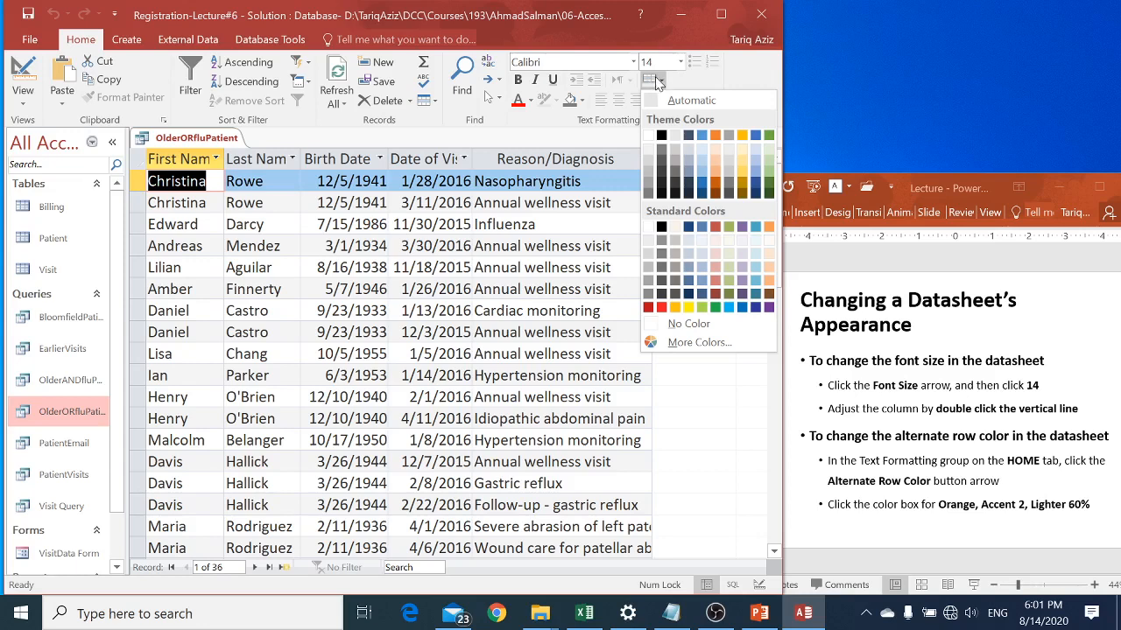
pyautogui.click(356, 316)
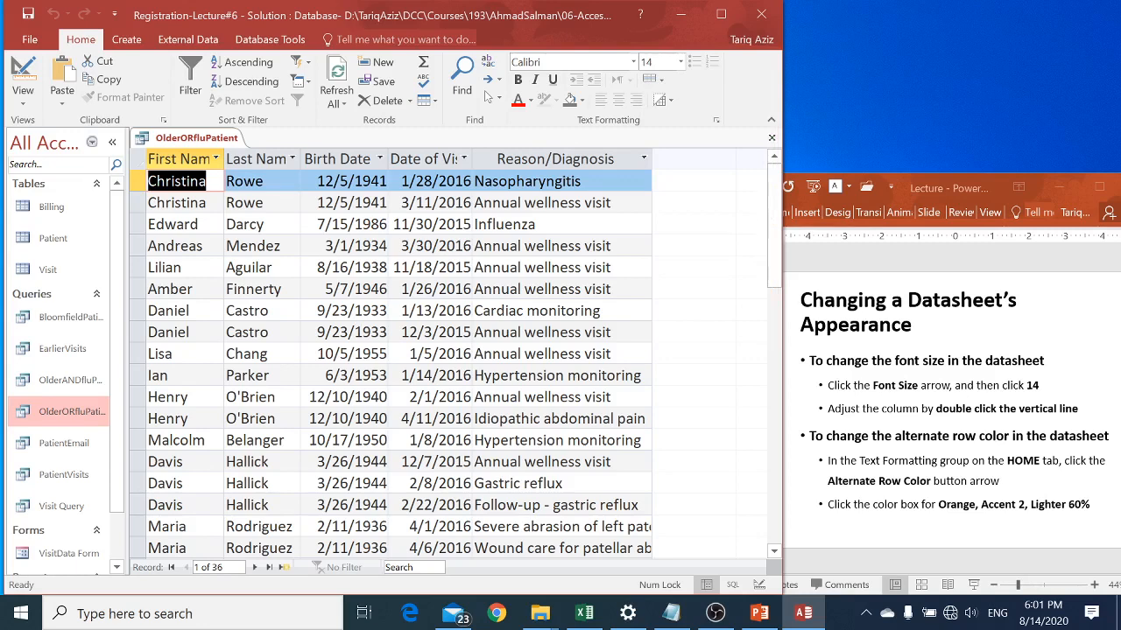
pyautogui.click(664, 81)
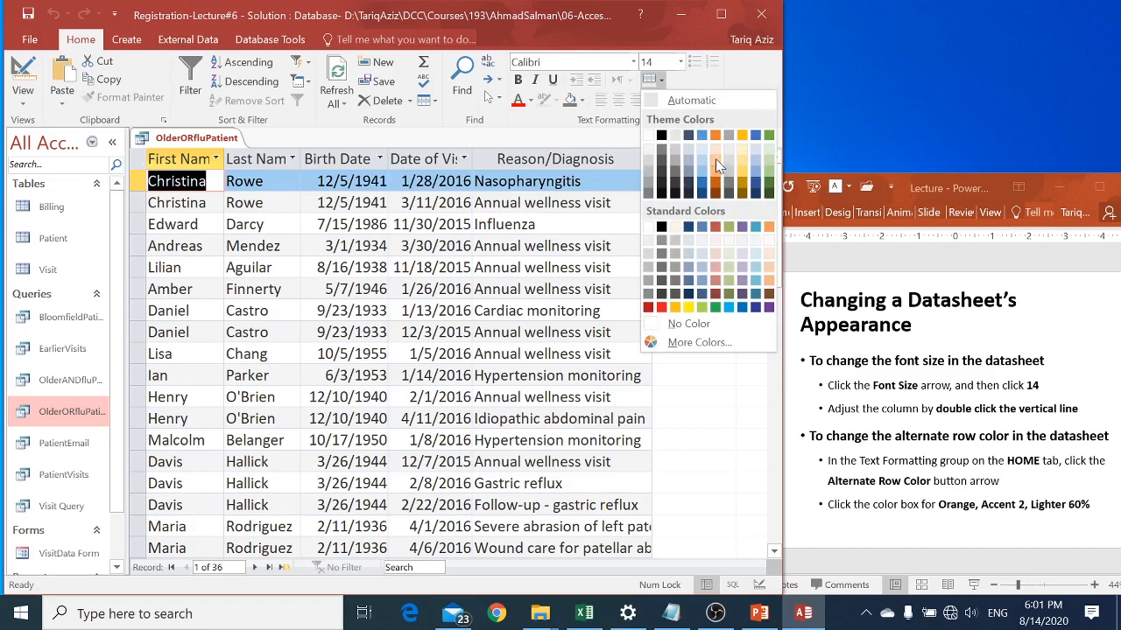
pyautogui.click(715, 159)
pyautogui.click(432, 290)
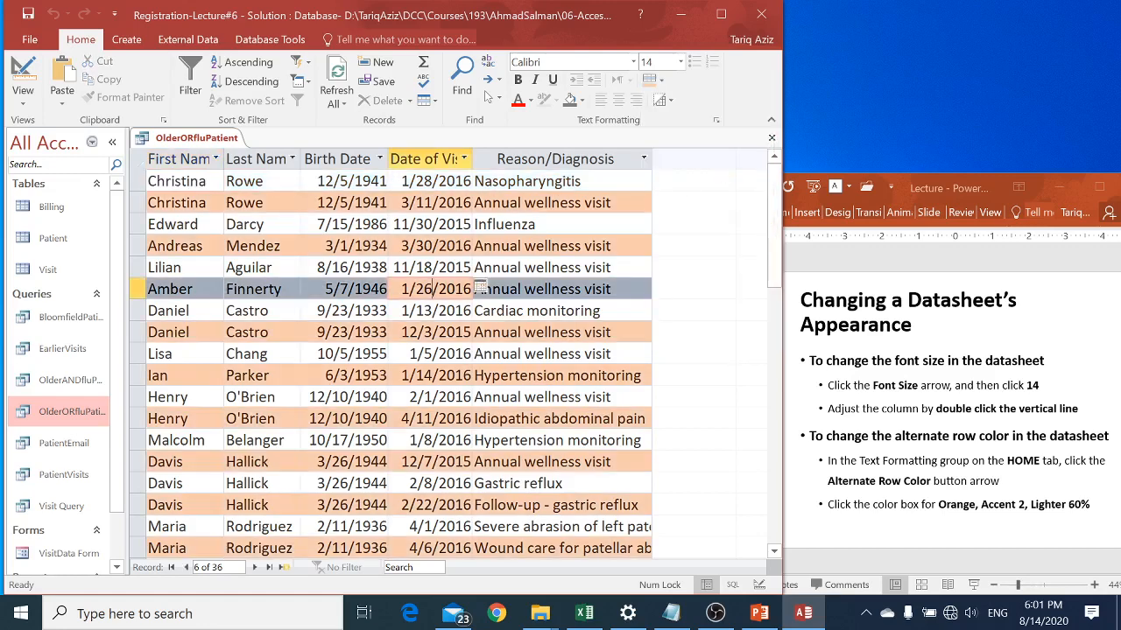
pyautogui.press('pagedown')
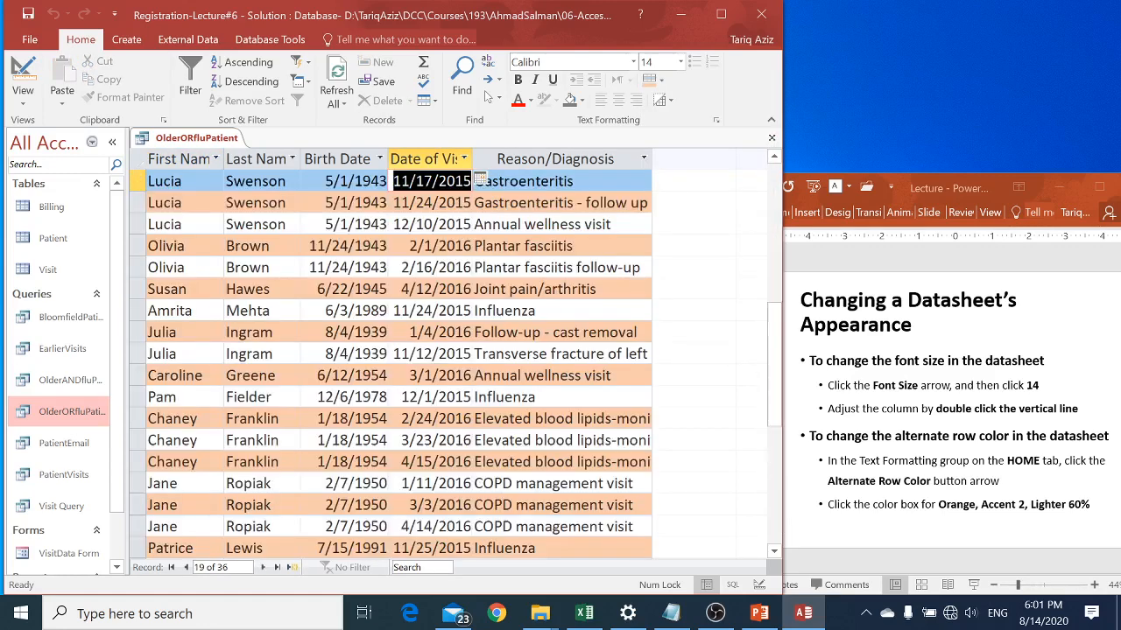
# Step: Return to the first records of the OlderORfluPatient datasheet and set its font size to 12
pyautogui.press('pageup')
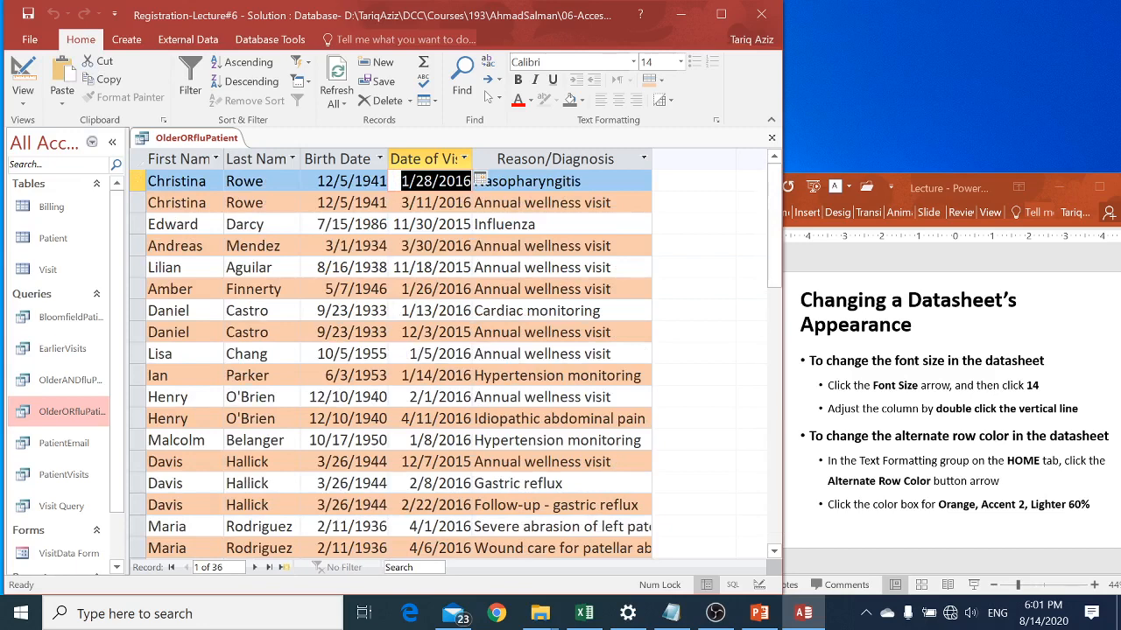
pyautogui.click(680, 61)
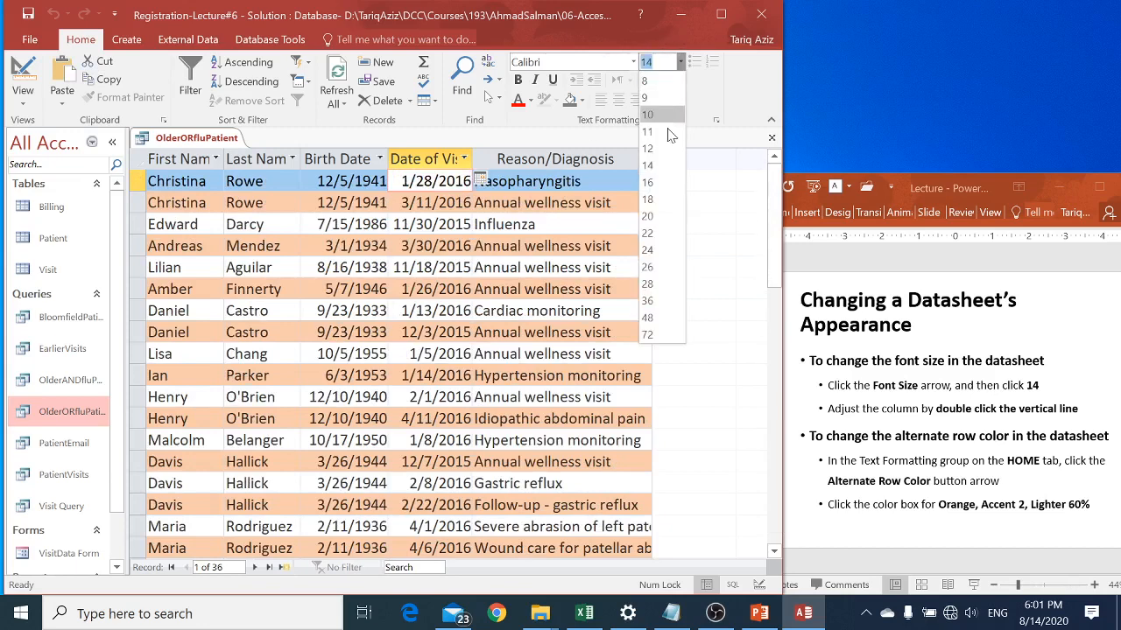
pyautogui.click(663, 149)
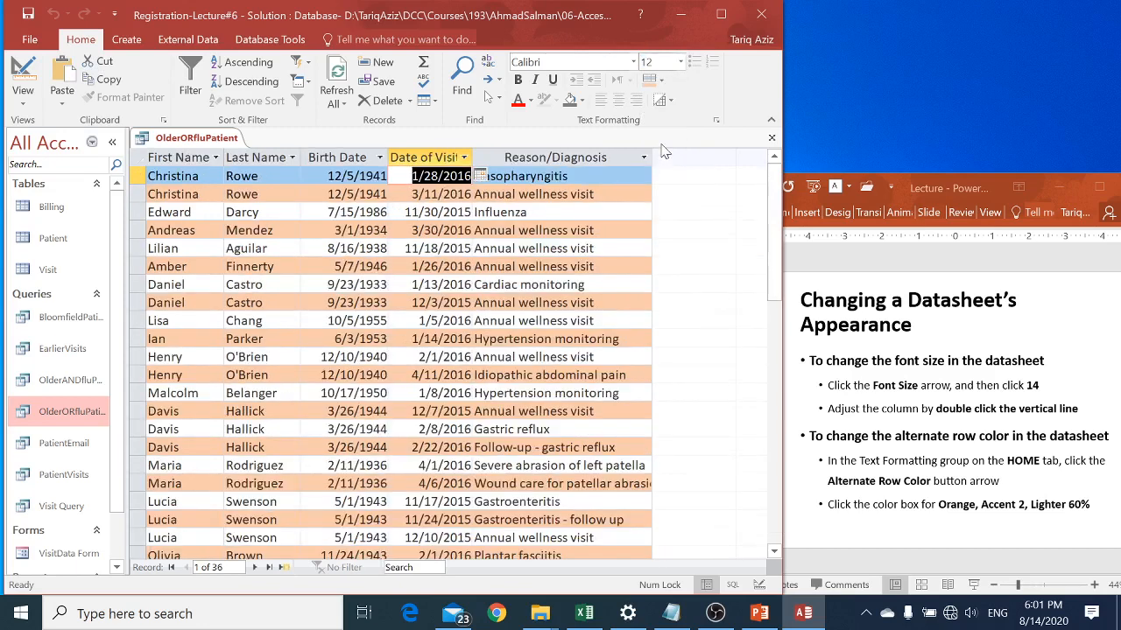
# Step: Switch to PowerPoint and advance to the slide on creating the new query and the calculated field
pyautogui.click(928, 367)
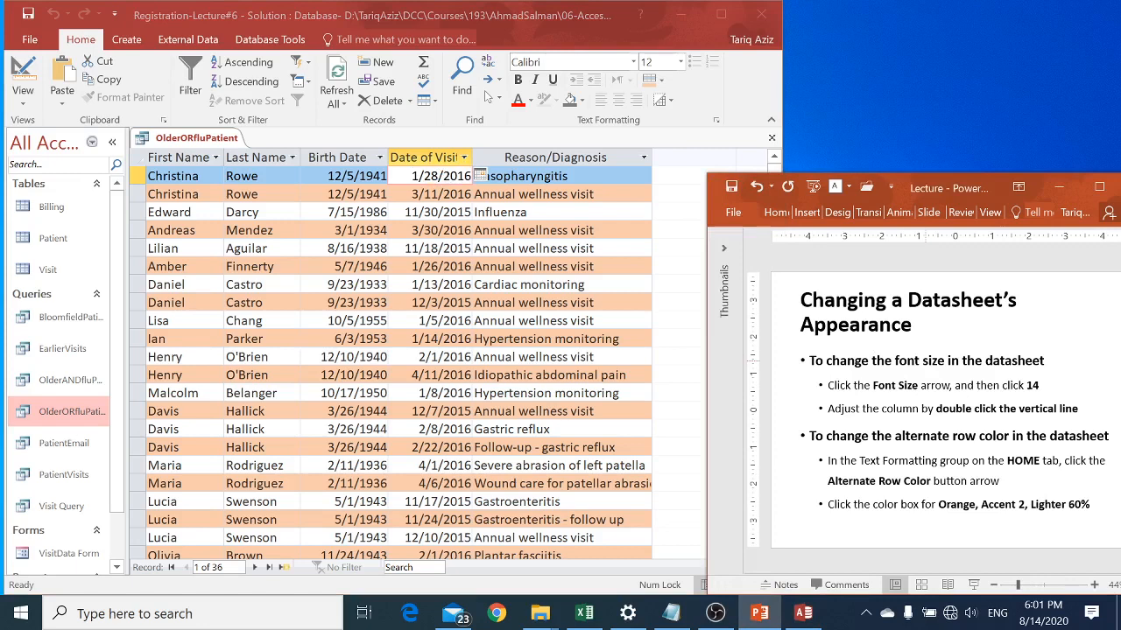
pyautogui.scroll(-1, 926, 361)
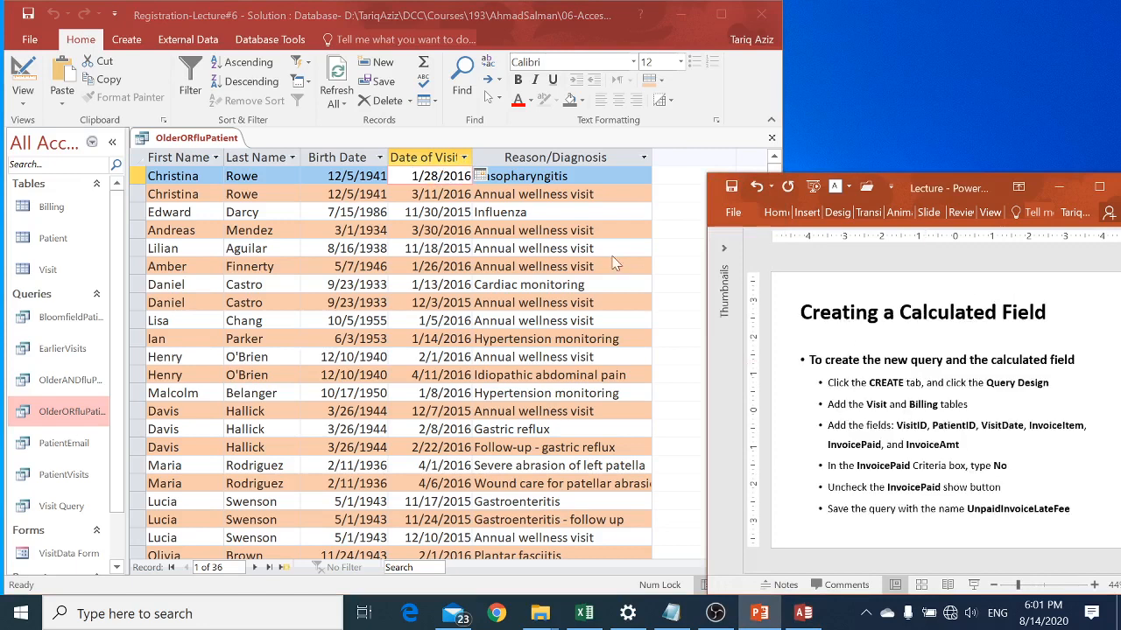
# Step: Return to Access and close the OlderORfluPatient query, saving its layout changes
pyautogui.click(28, 15)
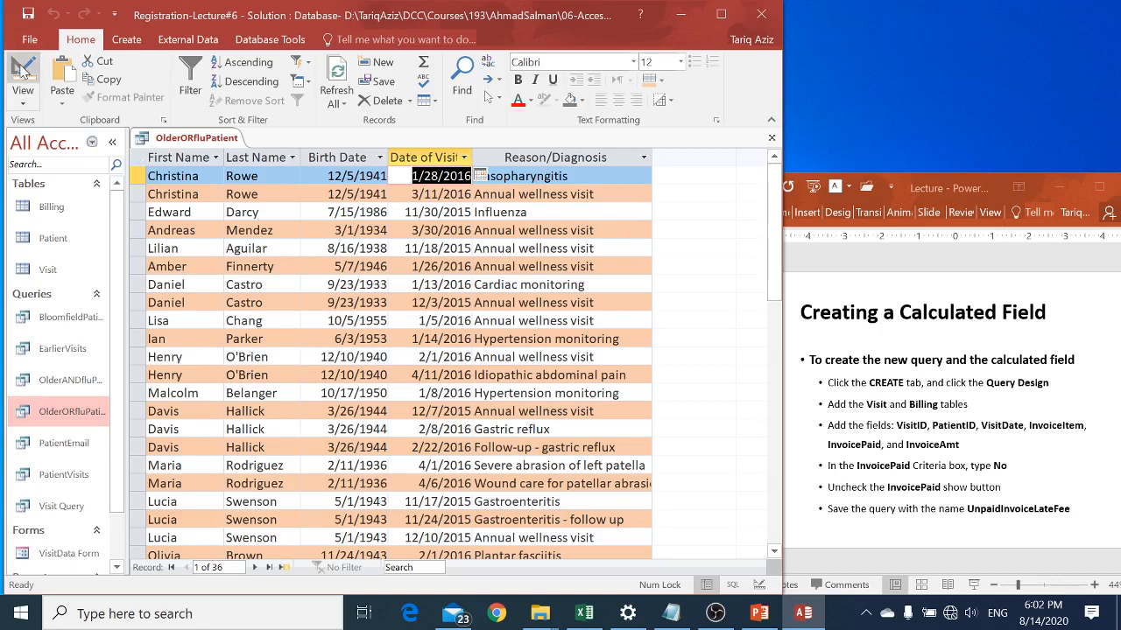
pyautogui.click(770, 140)
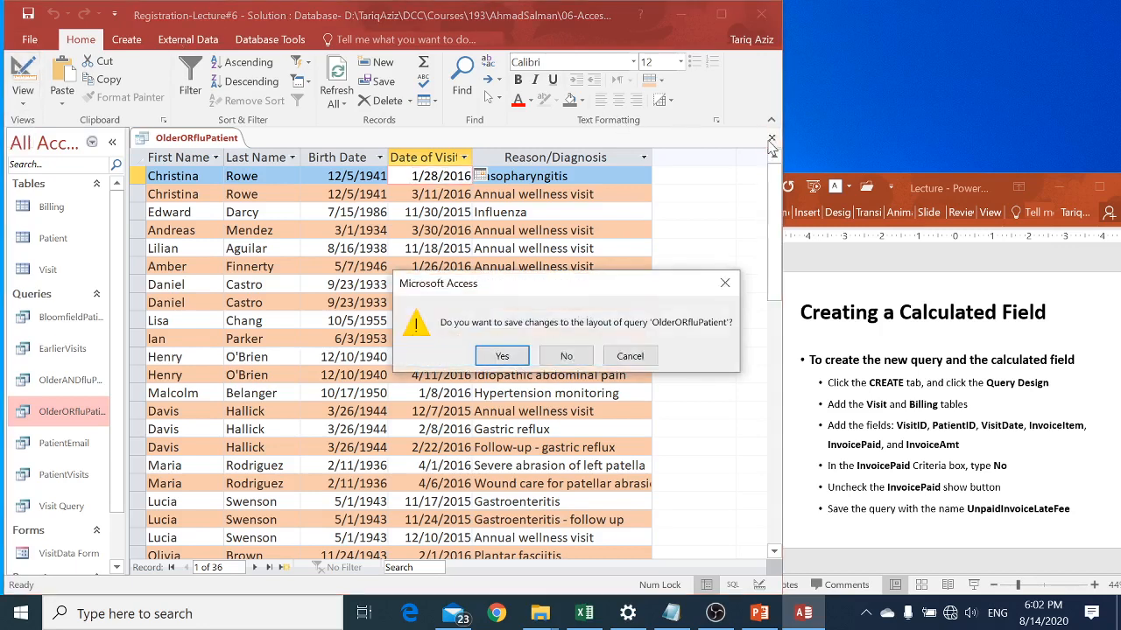
pyautogui.click(500, 354)
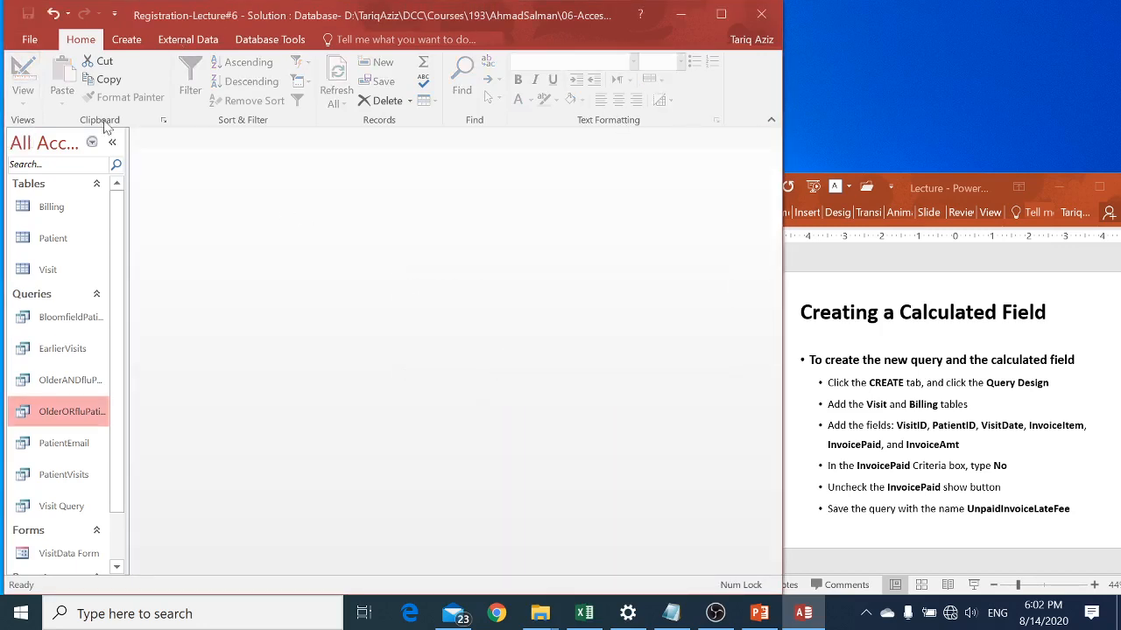
# Step: Create a new query in Design view with the Billing and Visit tables
pyautogui.click(133, 41)
pyautogui.click(246, 98)
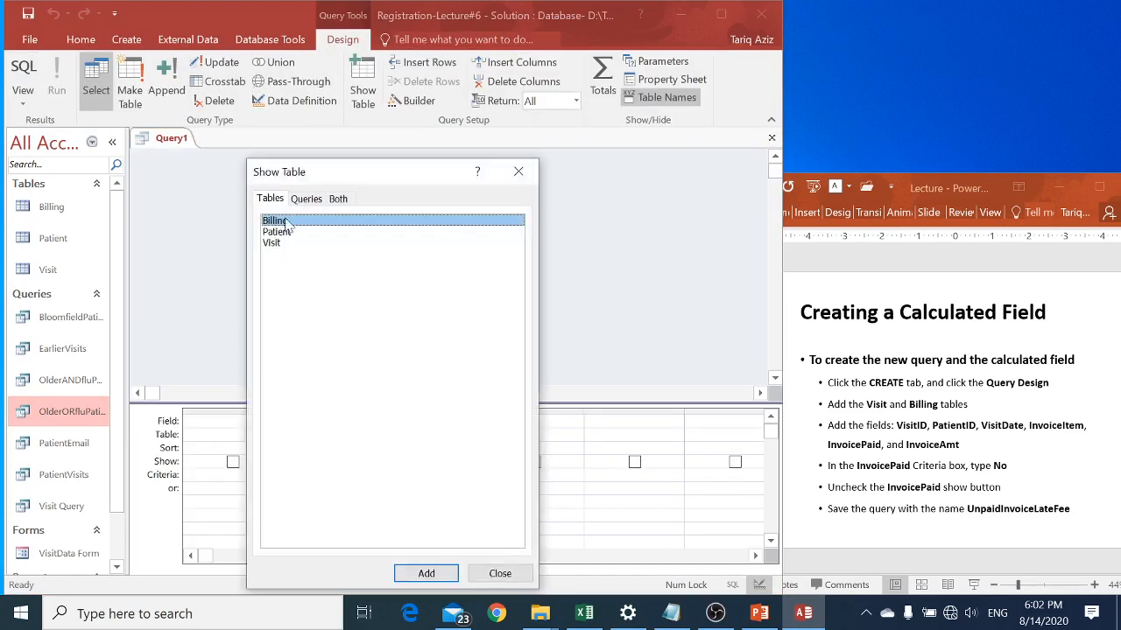
pyautogui.doubleClick(289, 223)
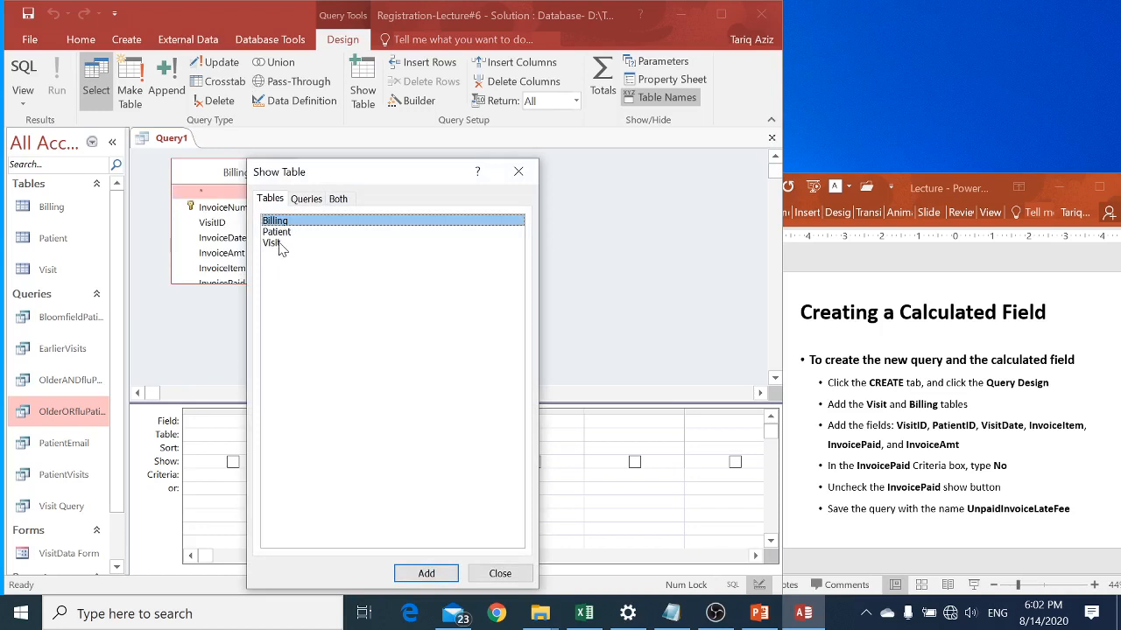
pyautogui.doubleClick(282, 243)
pyautogui.click(500, 574)
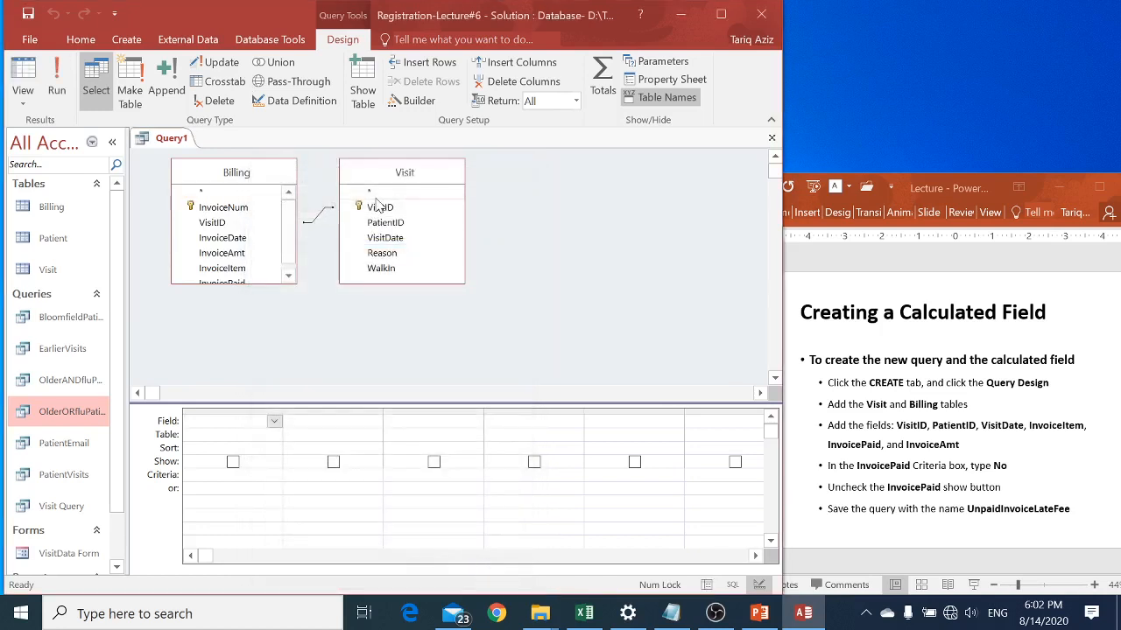
# Step: Add the VisitID, PatientID and VisitDate fields from the Visit table to the query design grid
pyautogui.click(221, 224)
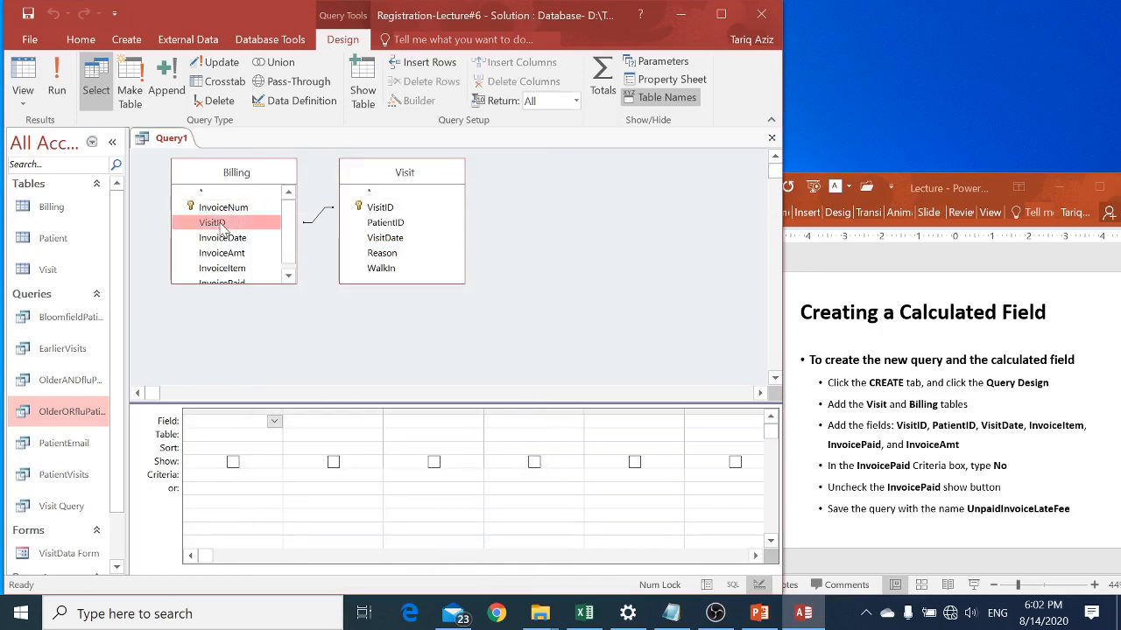
pyautogui.doubleClick(379, 209)
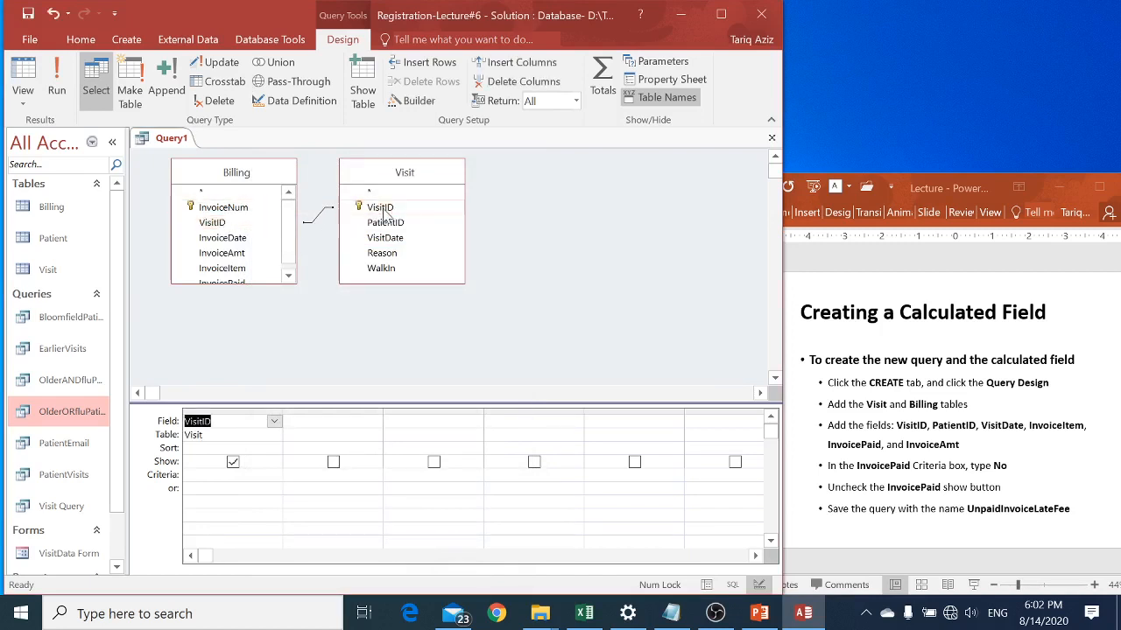
pyautogui.doubleClick(385, 224)
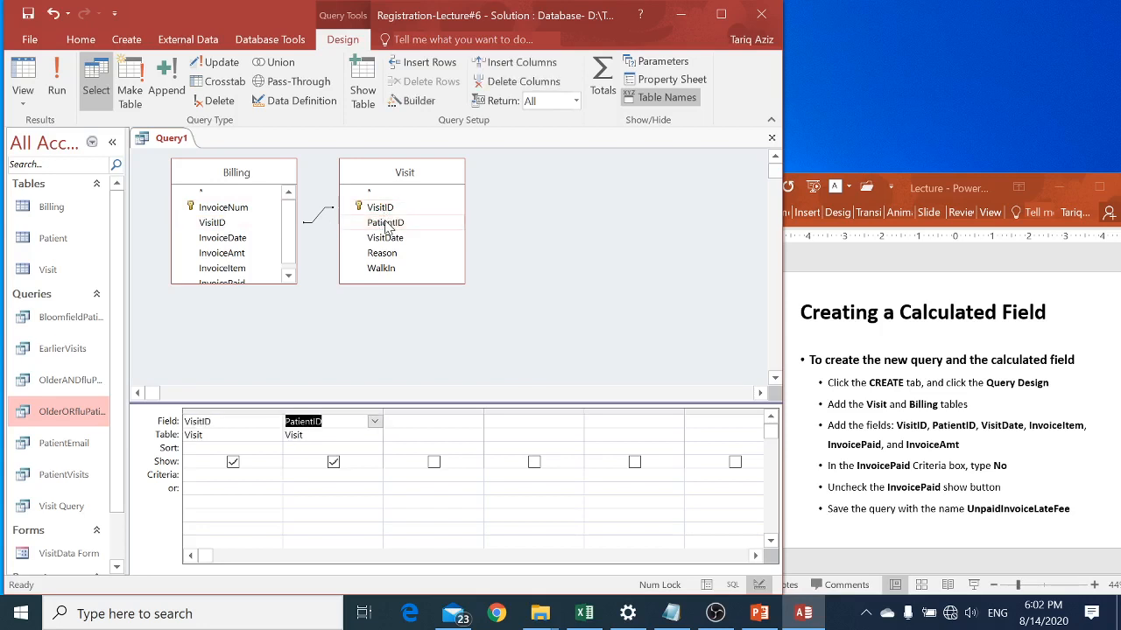
pyautogui.click(387, 239)
pyautogui.doubleClick(387, 239)
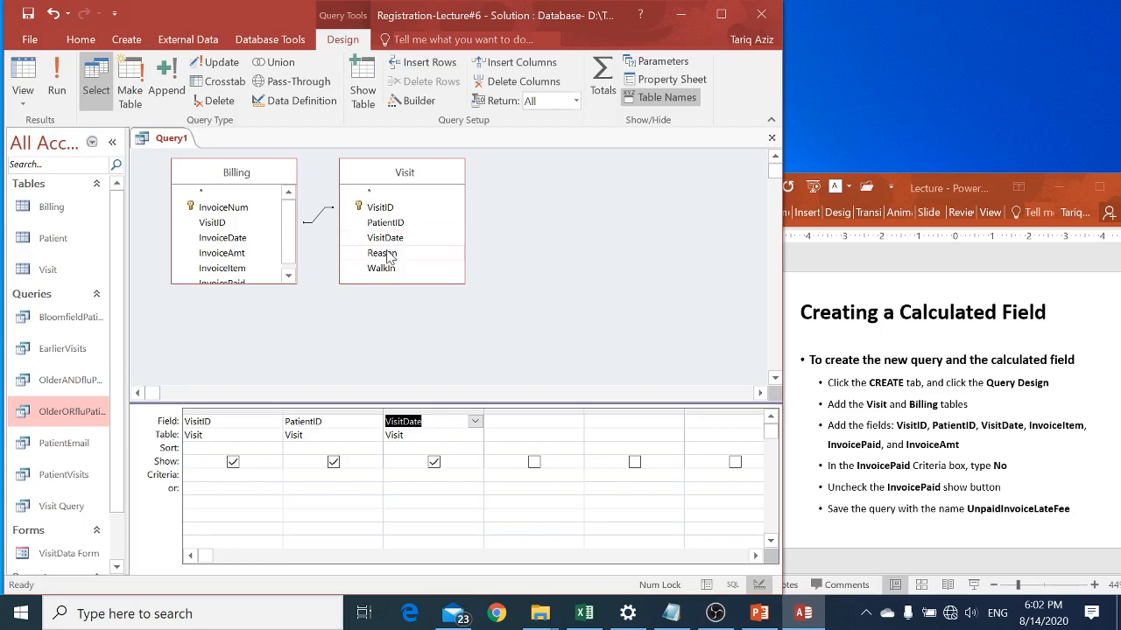
# Step: Add InvoiceItem, InvoiceAmt and InvoicePaid from the Billing table to the grid, lengthening its field list to show every field
pyautogui.click(281, 254)
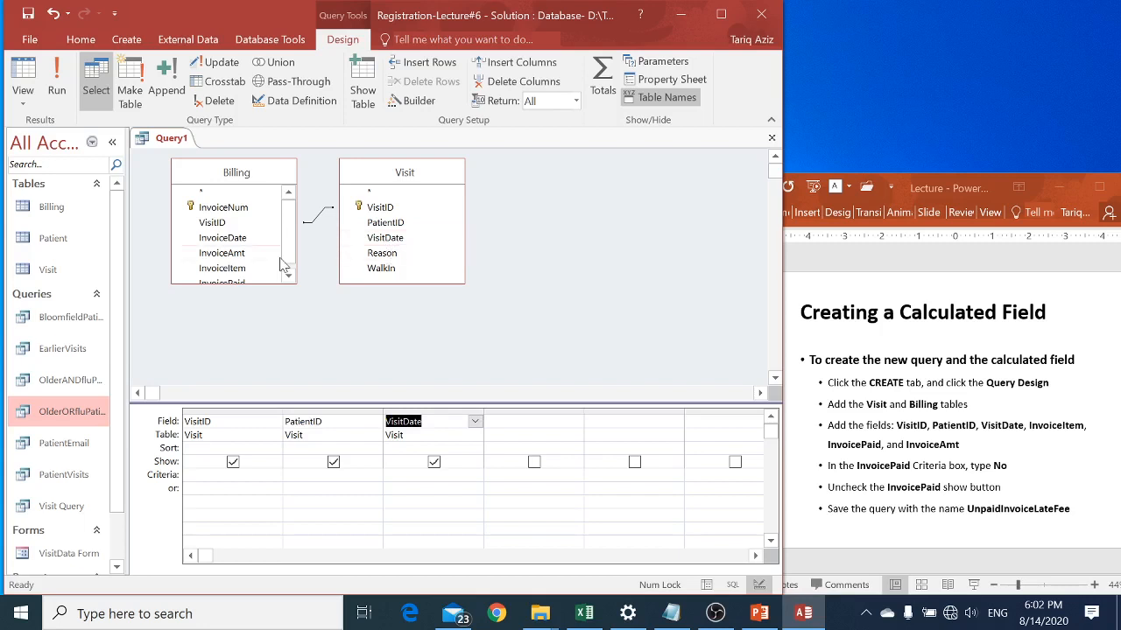
pyautogui.click(226, 270)
pyautogui.doubleClick(226, 270)
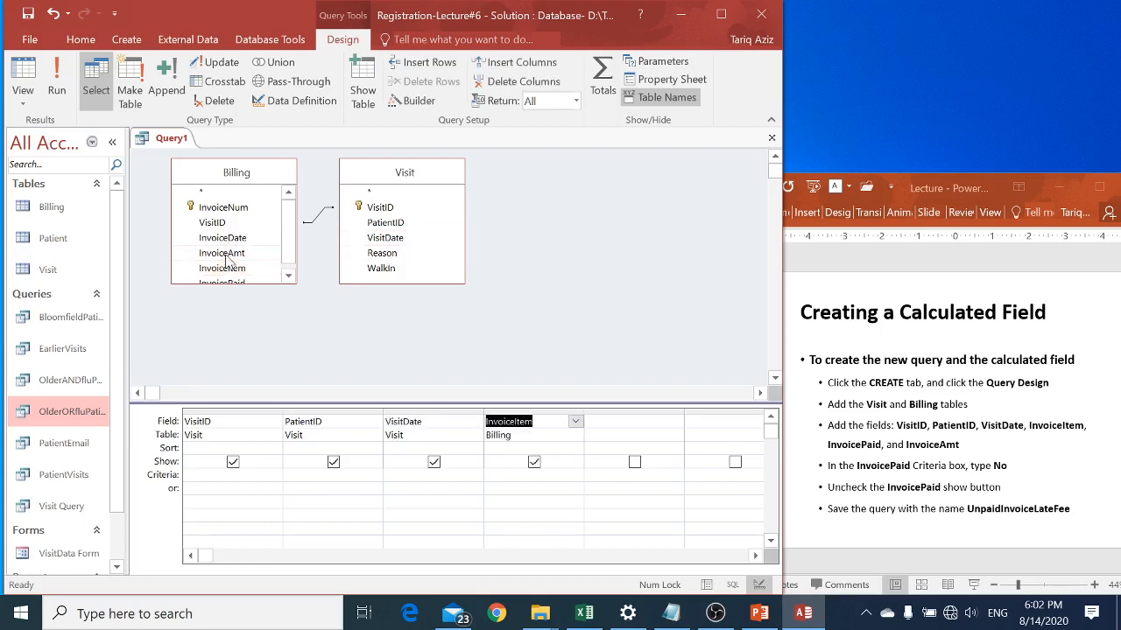
pyautogui.doubleClick(226, 254)
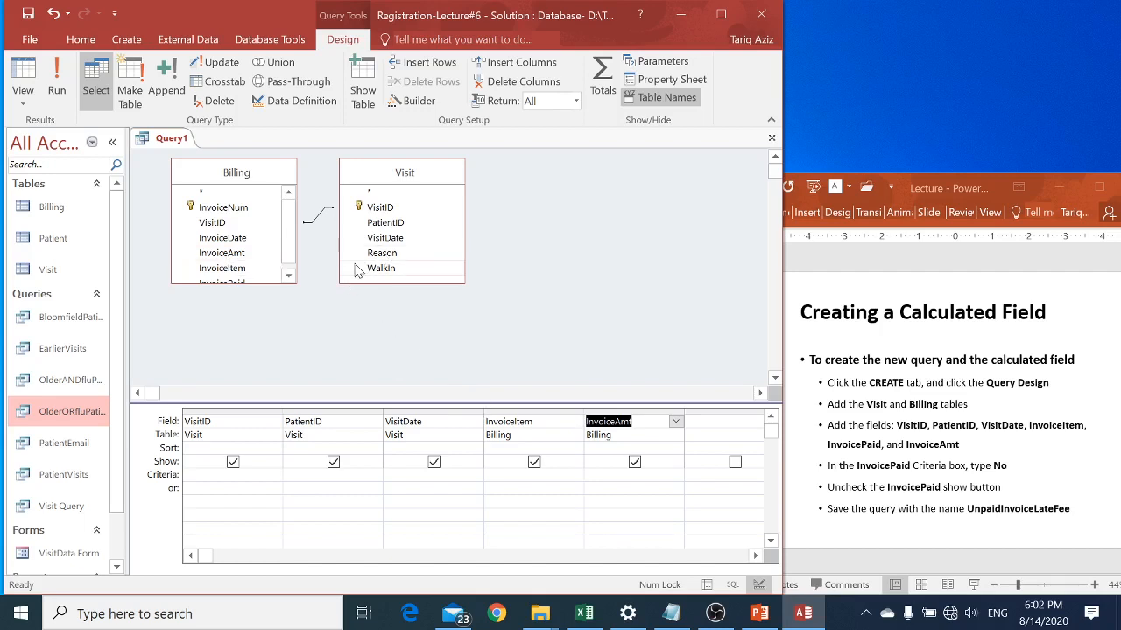
pyautogui.moveTo(273, 284); pyautogui.dragTo(273, 322)
pyautogui.doubleClick(241, 283)
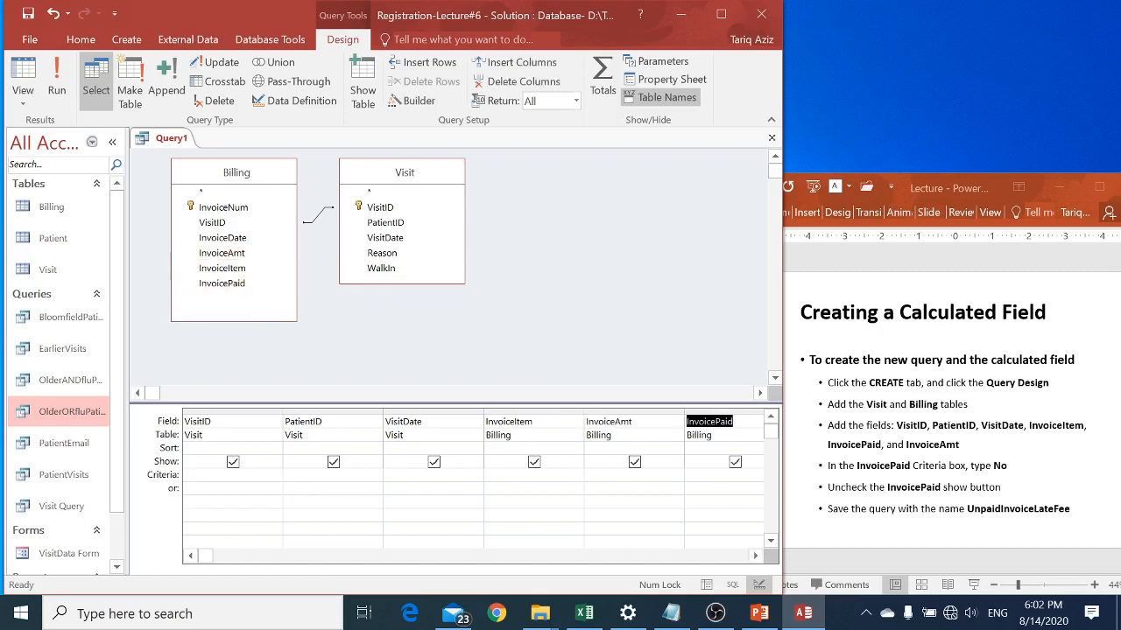
# Step: Enter No as the criterion for the InvoicePaid field, dismissing the suggested function
pyautogui.click(721, 475)
pyautogui.write('No')
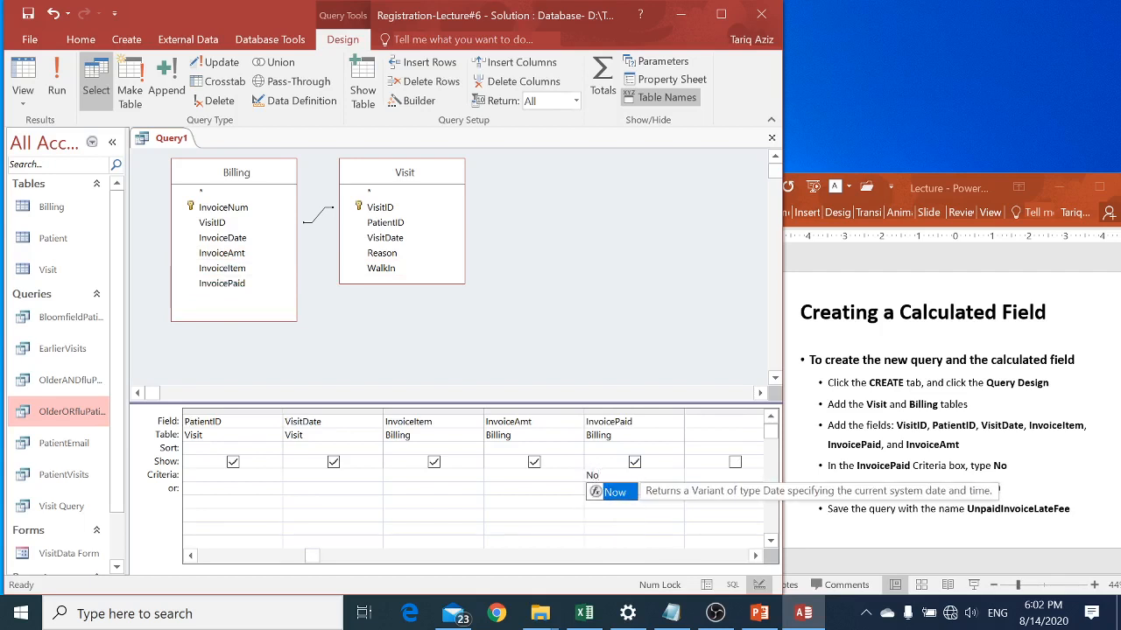
pyautogui.press('Escape')
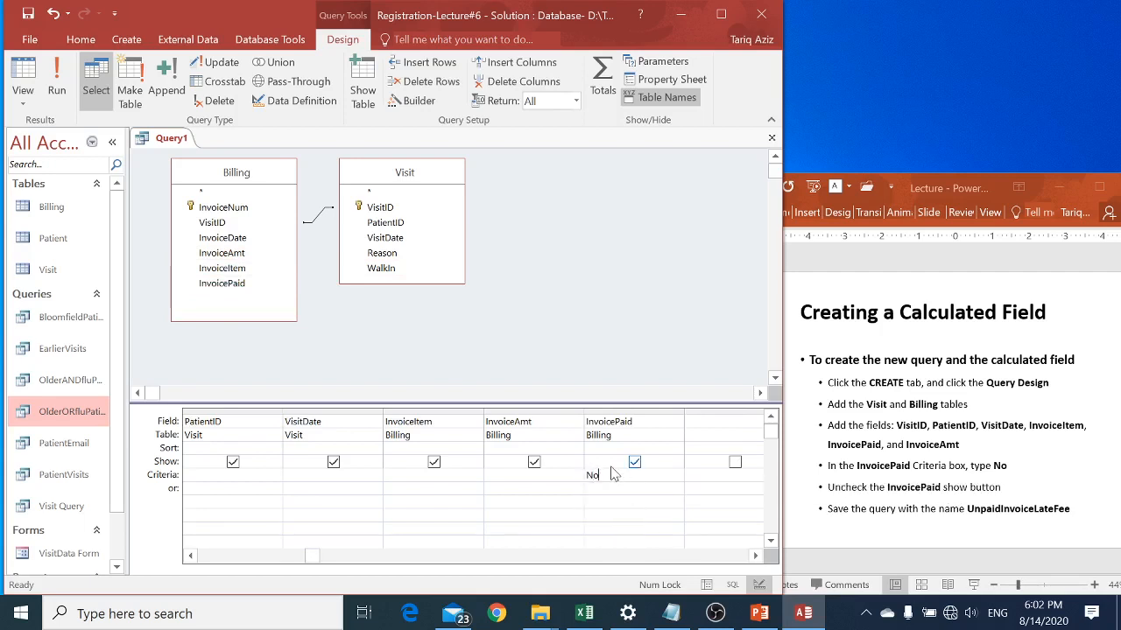
# Step: Run the query, look through the unpaid invoice records, and return to Design view
pyautogui.click(56, 84)
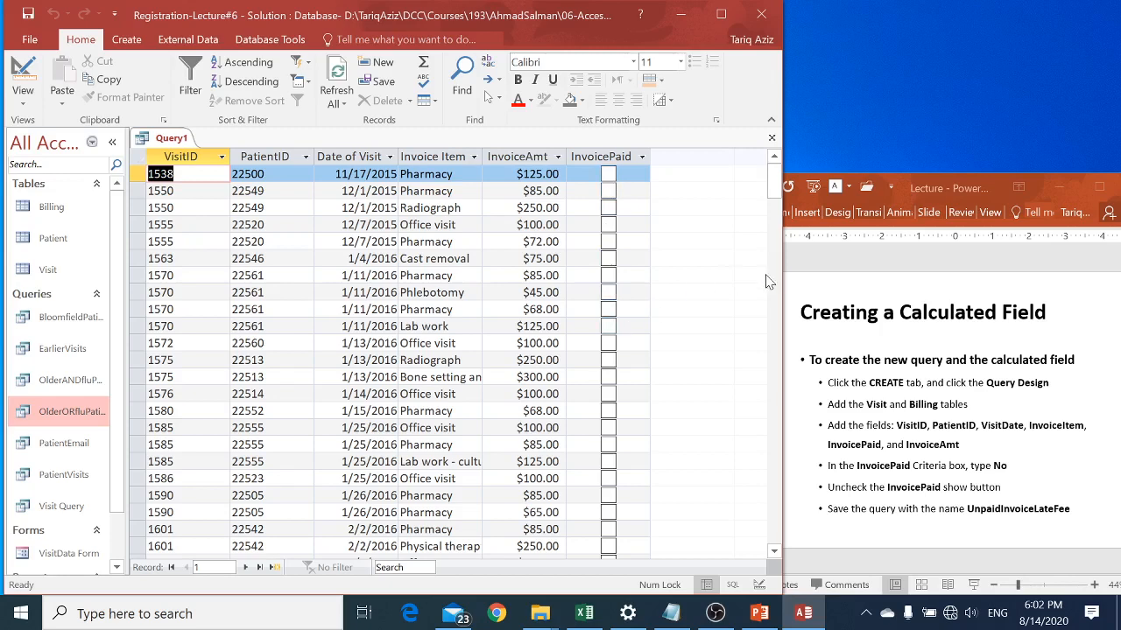
pyautogui.click(774, 224)
pyautogui.moveTo(778, 228); pyautogui.dragTo(774, 312)
pyautogui.click(774, 313)
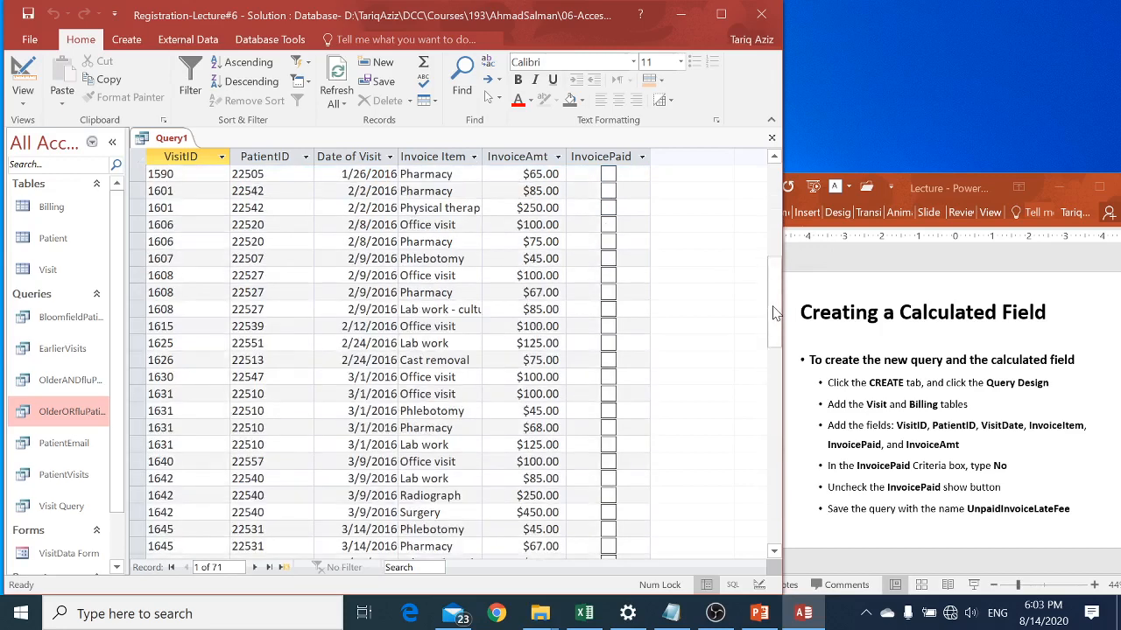
pyautogui.click(25, 72)
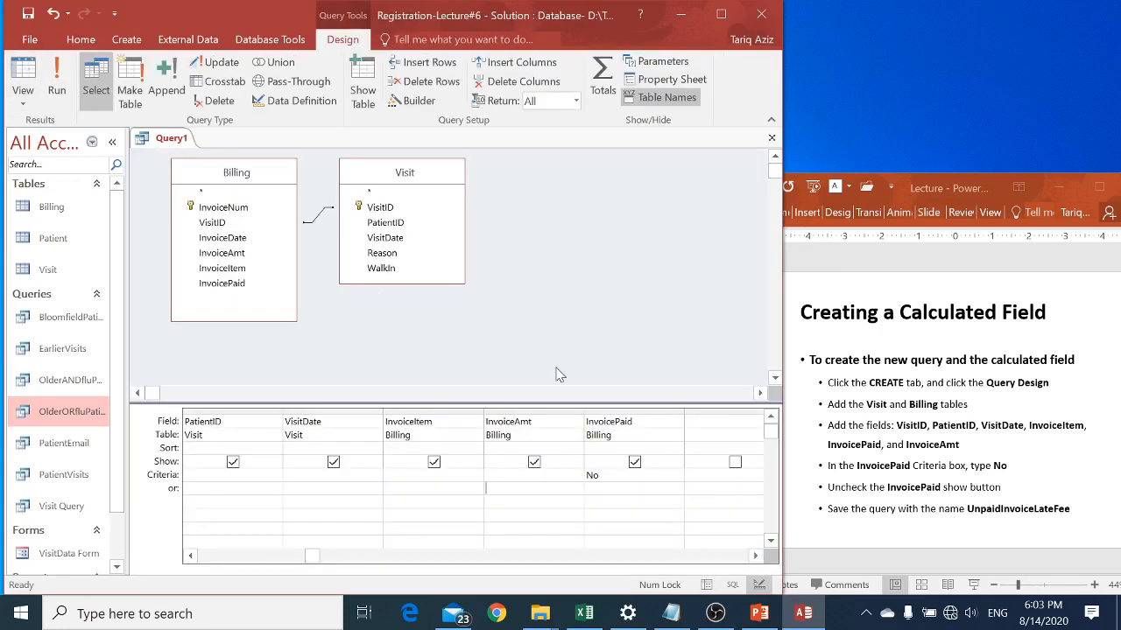
# Step: Hide the InvoicePaid field from the results and save the query as UnpaidInvoiceLateFee
pyautogui.click(634, 463)
pyautogui.click(28, 14)
pyautogui.write('Up')
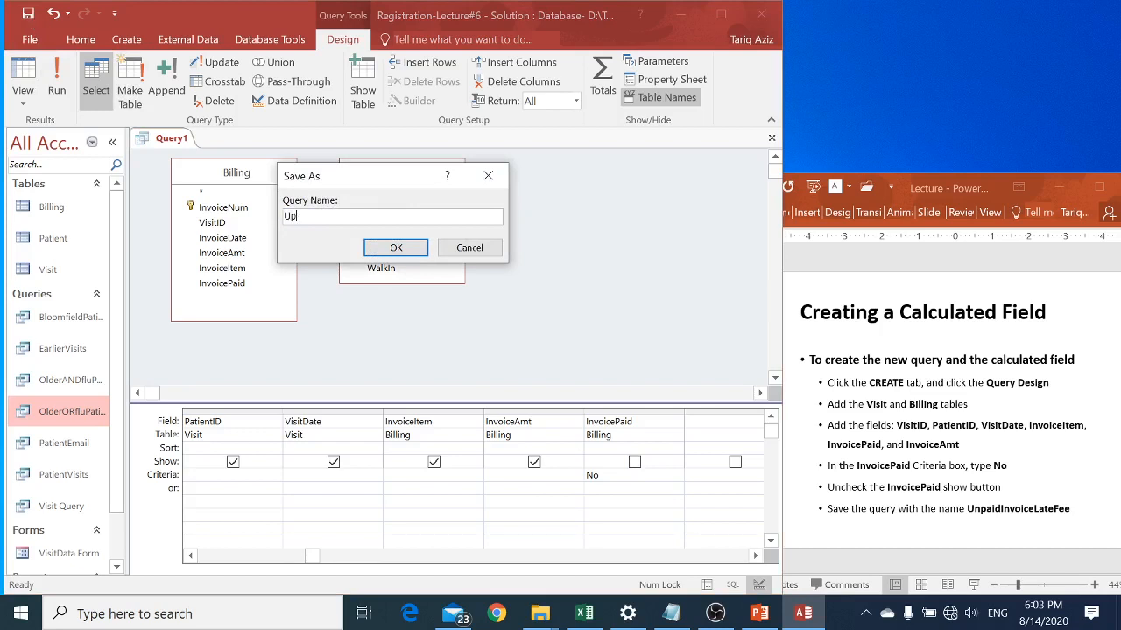
pyautogui.write('paidInvoiceLateFee')
pyautogui.click(394, 249)
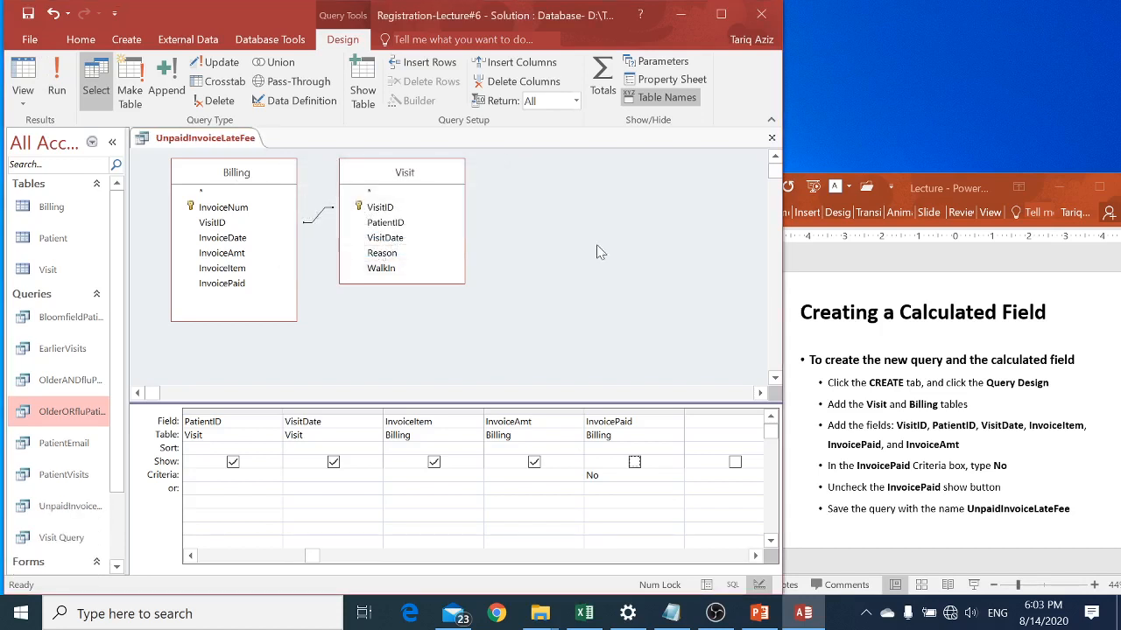
# Step: Switch to PowerPoint, advance to the slide with the calculated field's expression, and return to the query design in Access
pyautogui.click(836, 394)
pyautogui.scroll(-1, 833, 388)
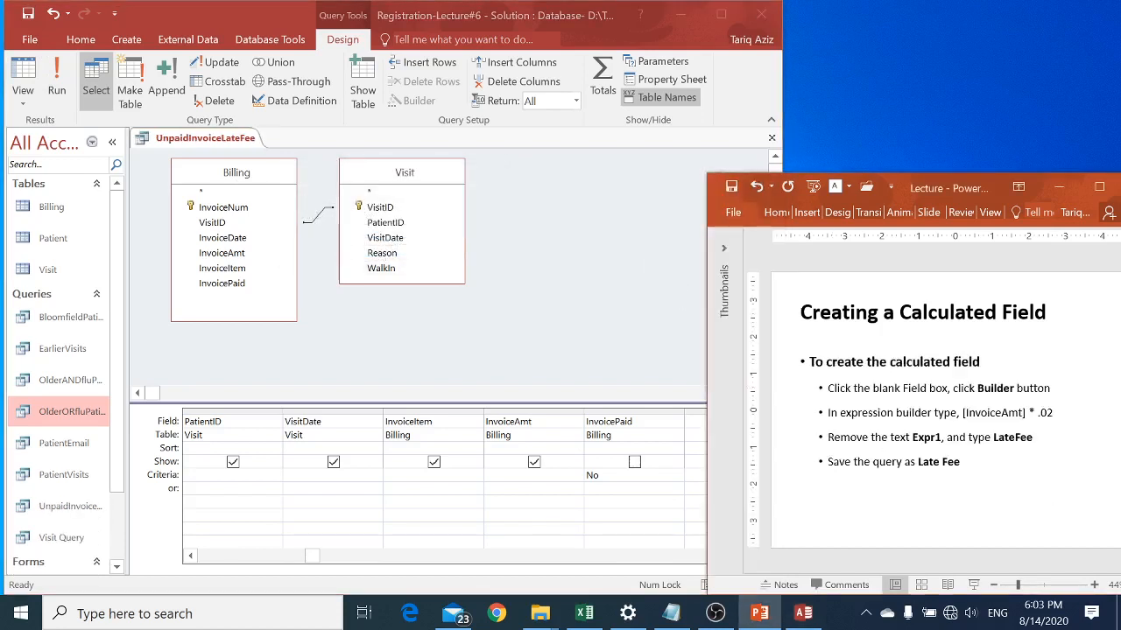
pyautogui.click(574, 300)
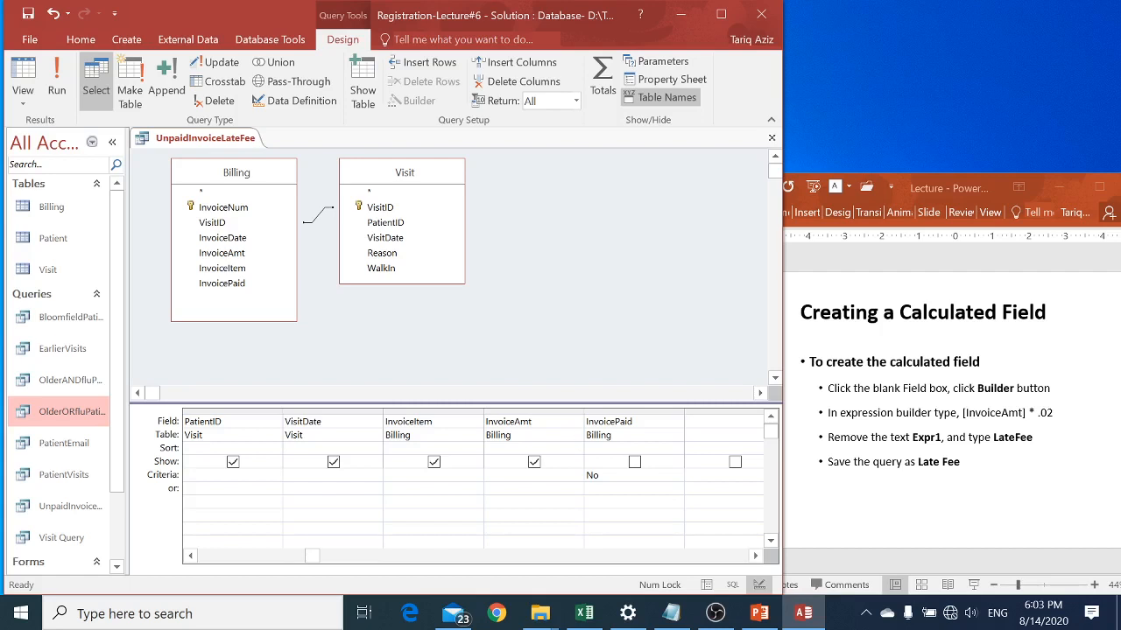
# Step: Use the Expression Builder to add the calculated field [InvoiceAmt]*0.02 in the blank column after InvoicePaid
pyautogui.click(723, 422)
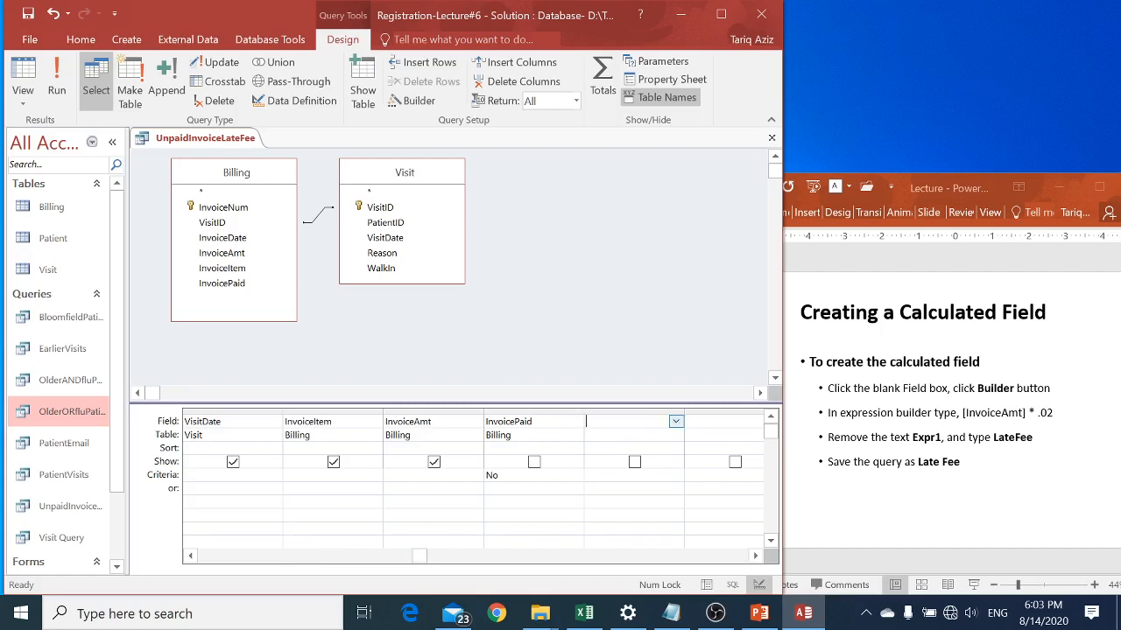
pyautogui.rightClick(624, 424)
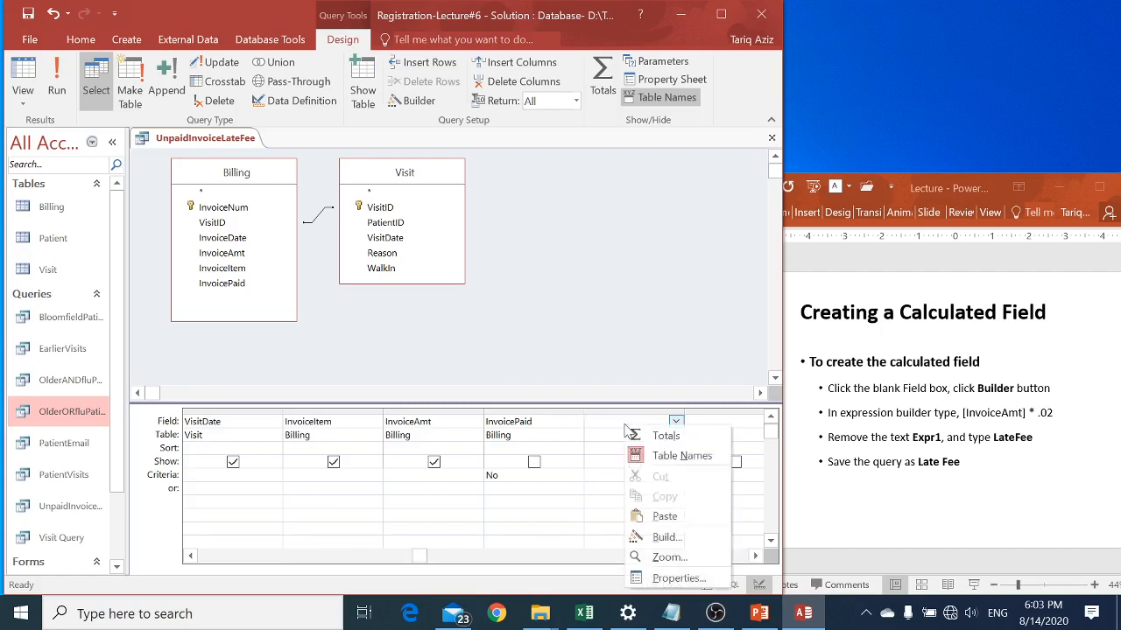
pyautogui.click(667, 543)
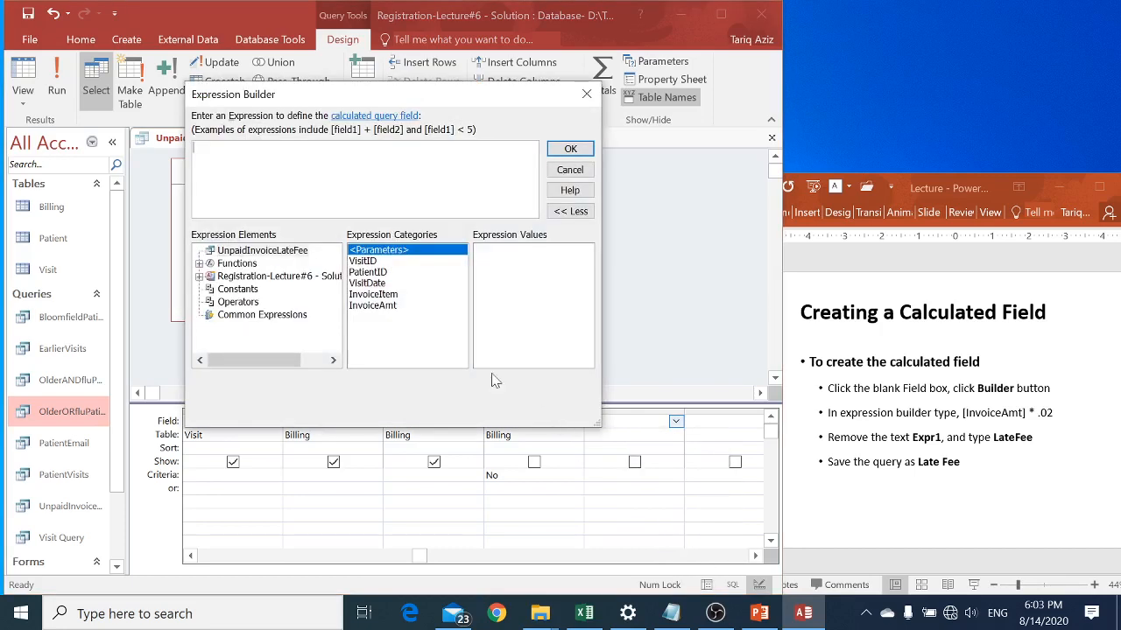
pyautogui.click(368, 310)
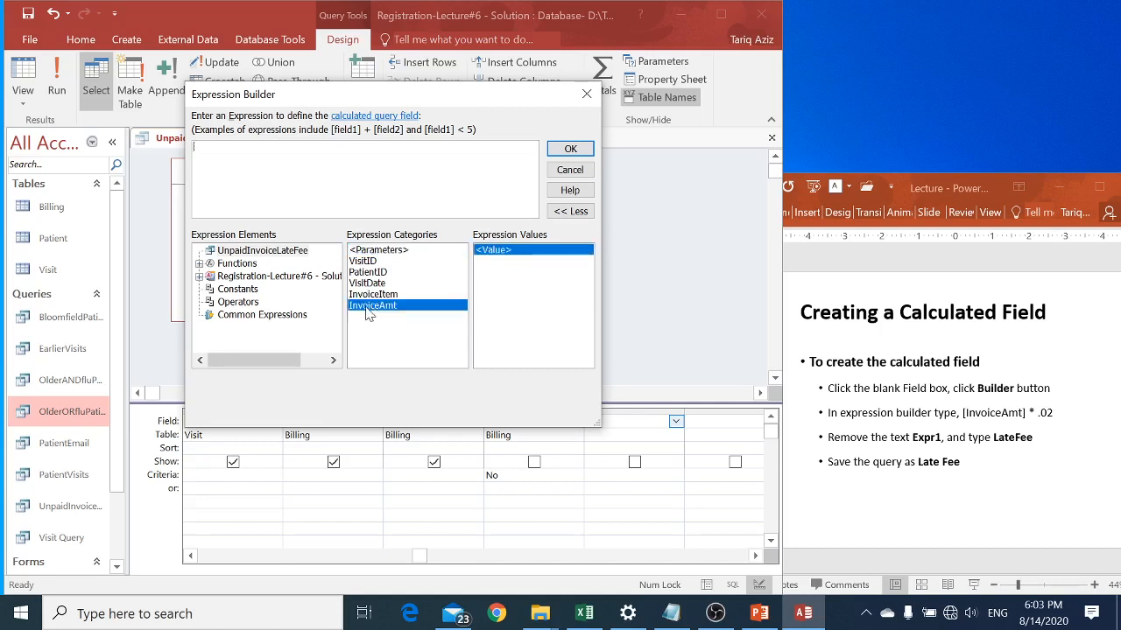
pyautogui.doubleClick(371, 306)
pyautogui.write('0.02')
pyautogui.click(567, 150)
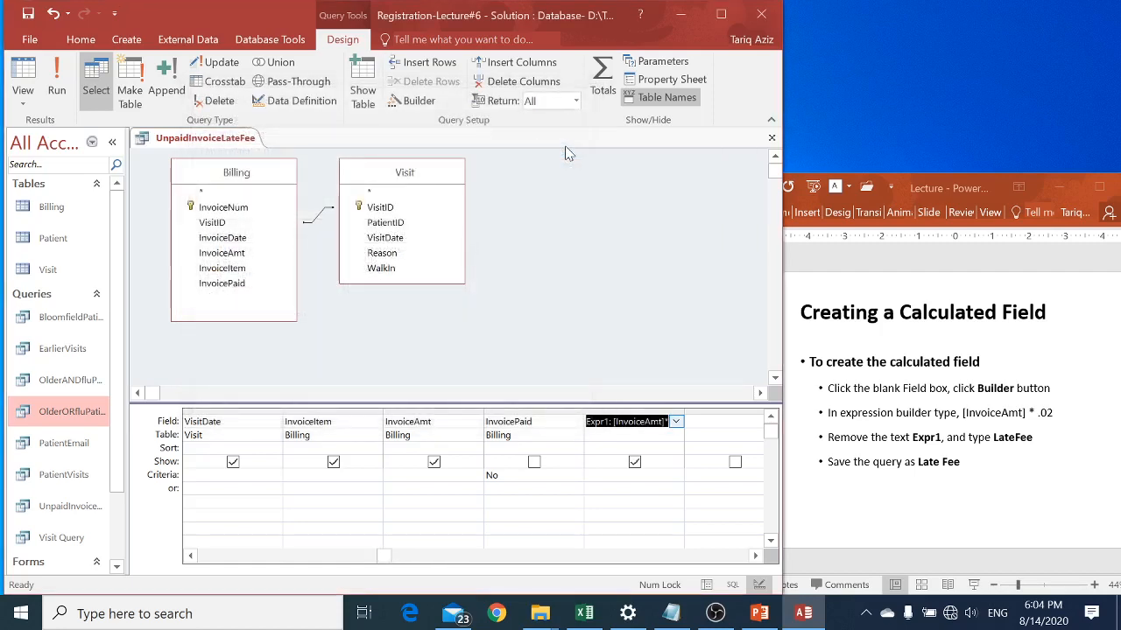
# Step: Run the UnpaidInvoiceLateFee query to check the calculated column, and return to Design view
pyautogui.click(60, 80)
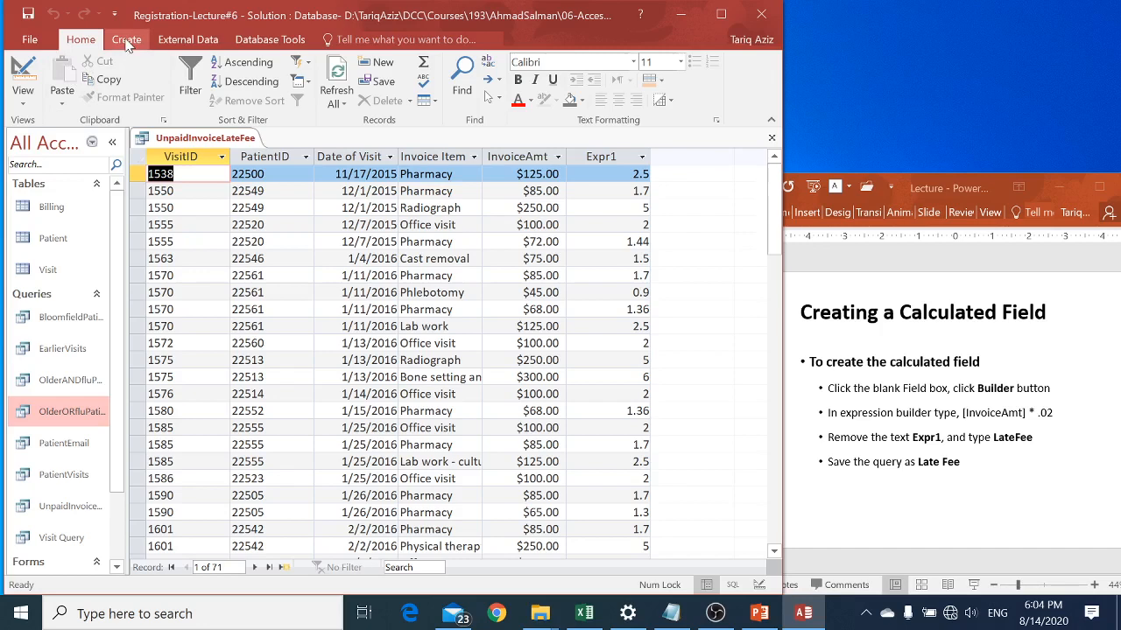
pyautogui.click(23, 70)
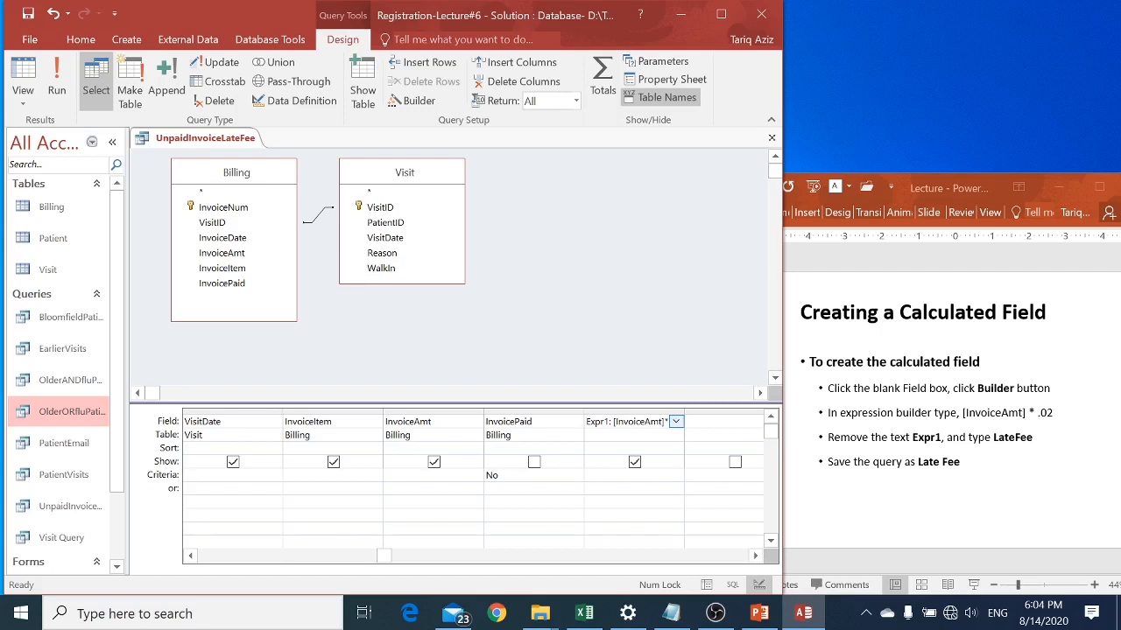
# Step: Set the calculated field's format to Currency in its field properties, run the query to check it, and return to Design view
pyautogui.click(661, 81)
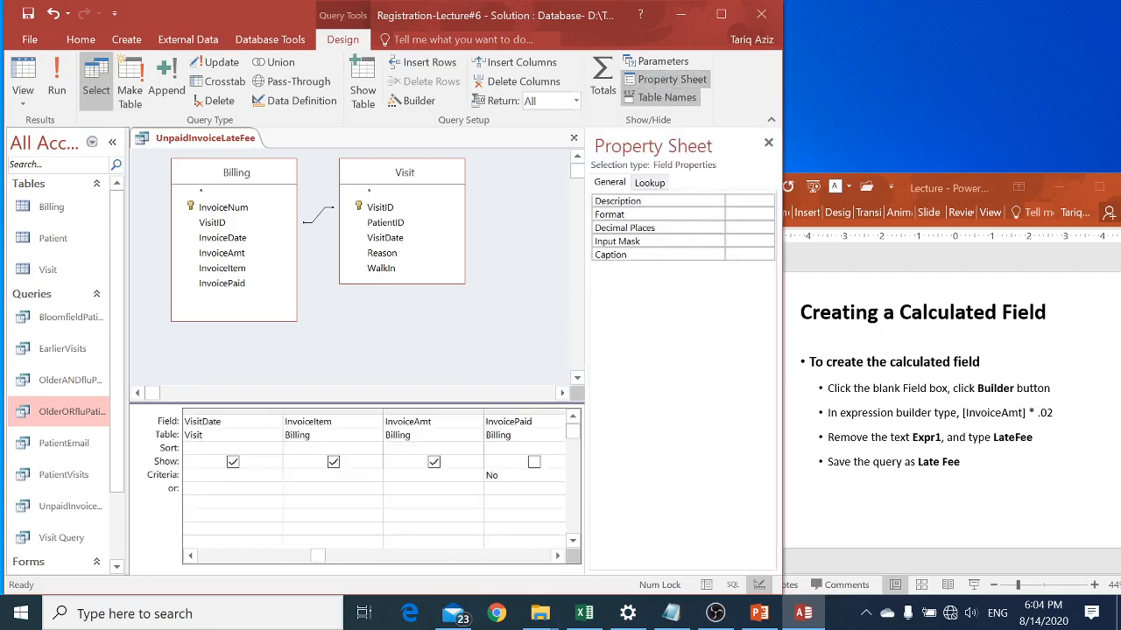
pyautogui.click(763, 228)
pyautogui.click(763, 216)
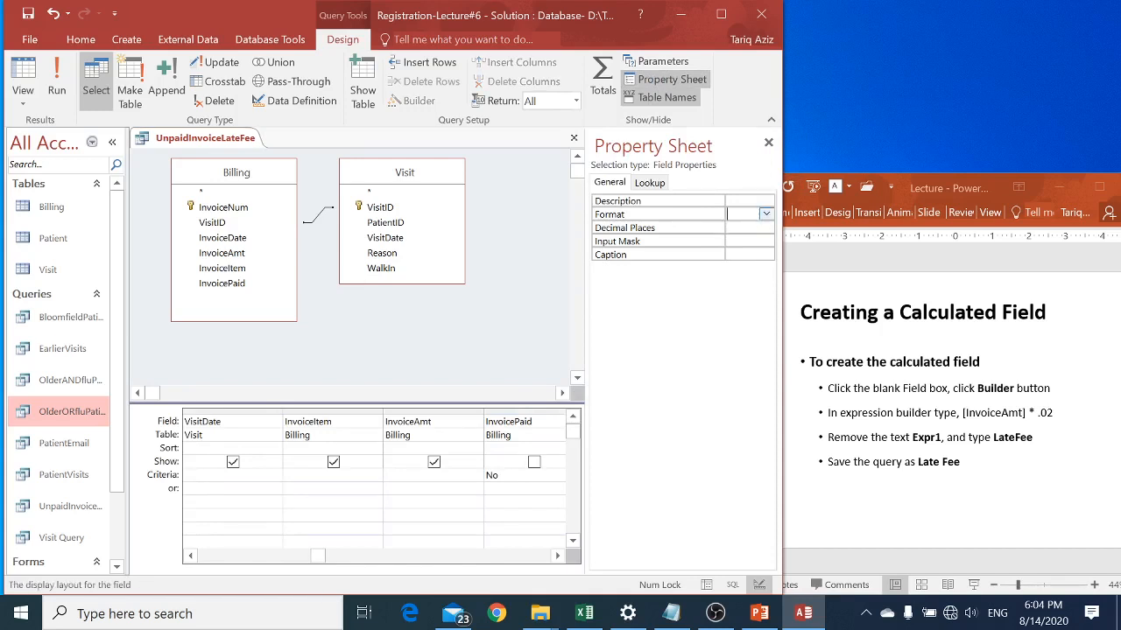
pyautogui.click(766, 215)
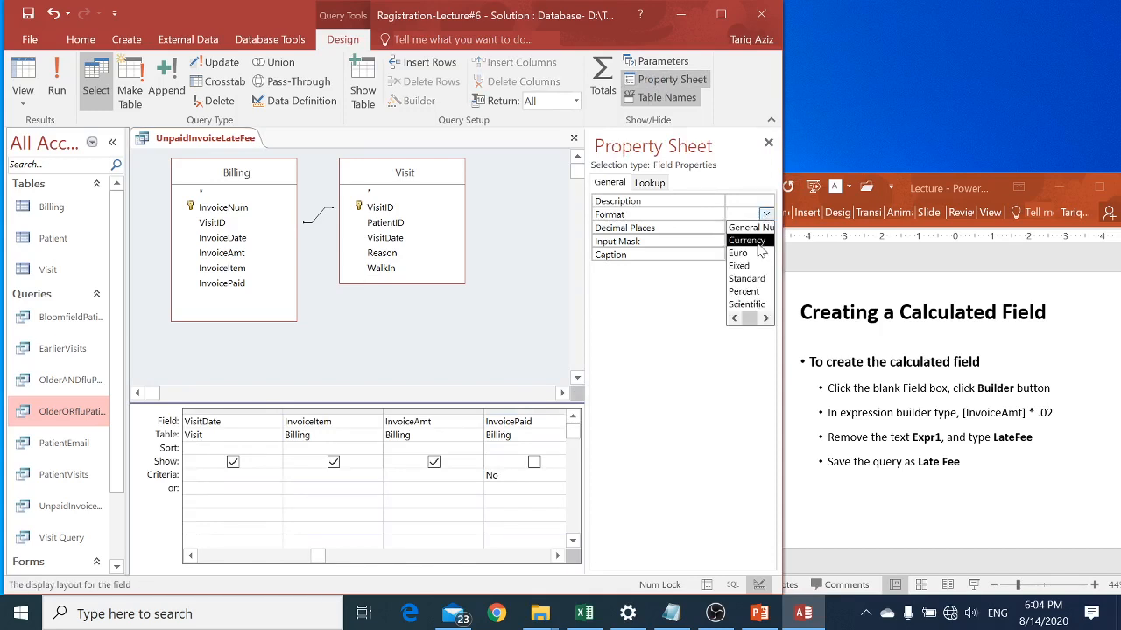
pyautogui.click(758, 242)
pyautogui.click(56, 91)
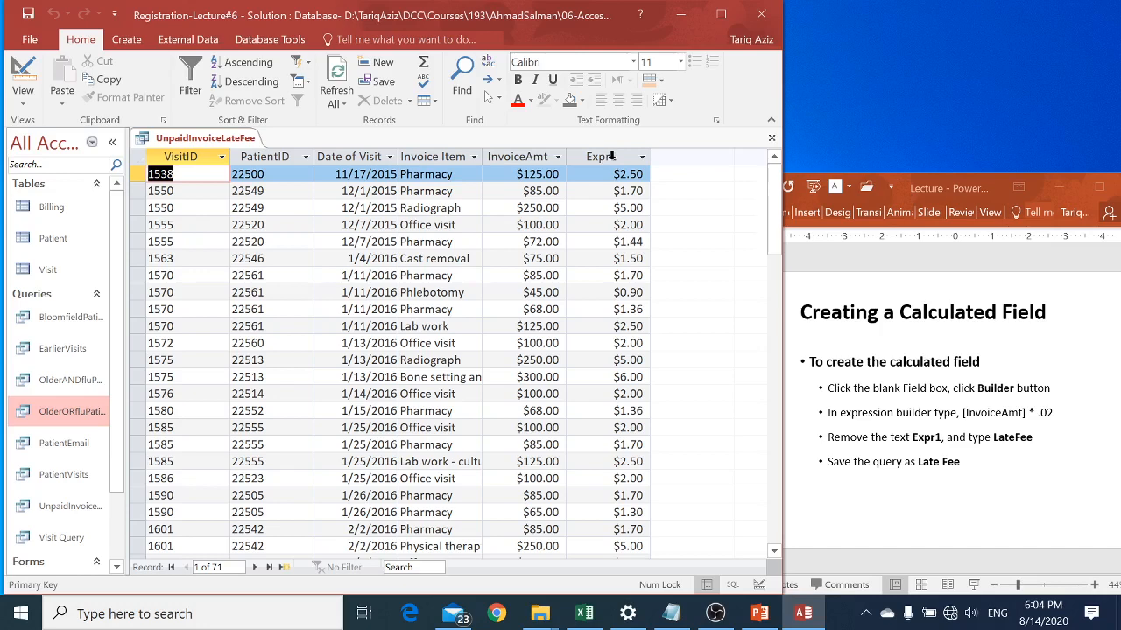
pyautogui.click(22, 81)
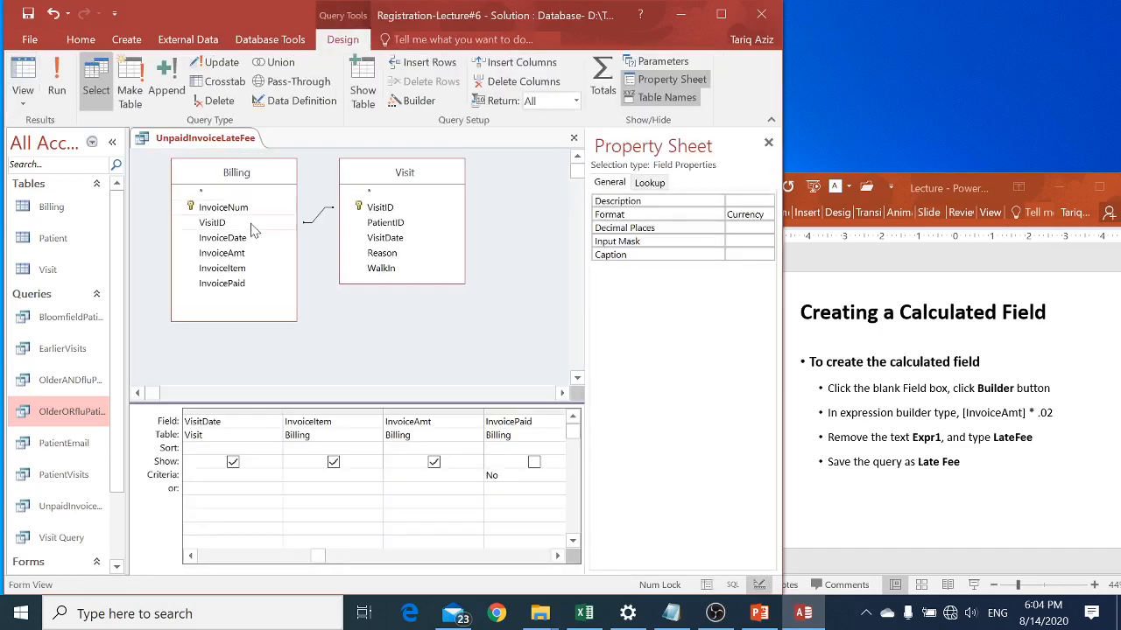
# Step: Rename the calculated field from Expr1 to LateFee and run the query
pyautogui.click(526, 556)
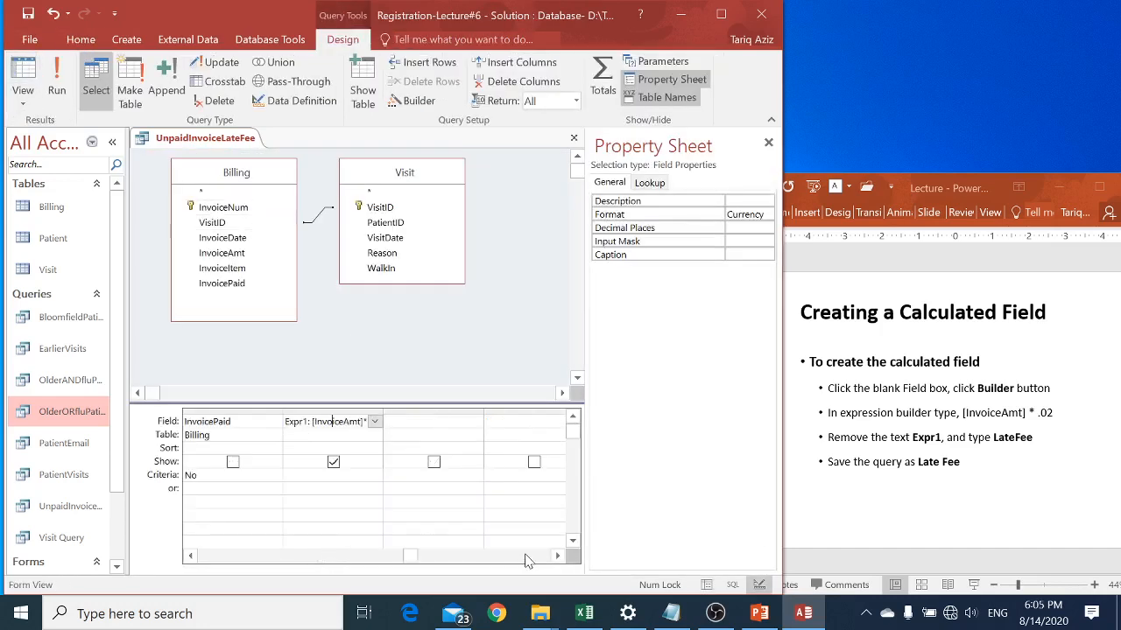
pyautogui.doubleClick(306, 421)
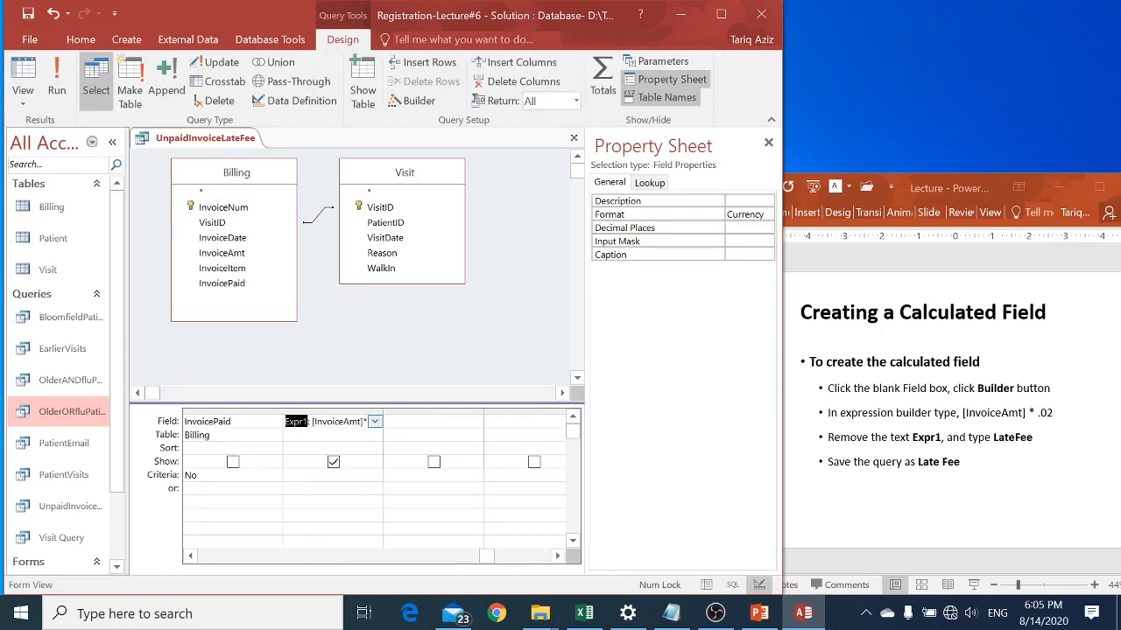
pyautogui.write('LateFee')
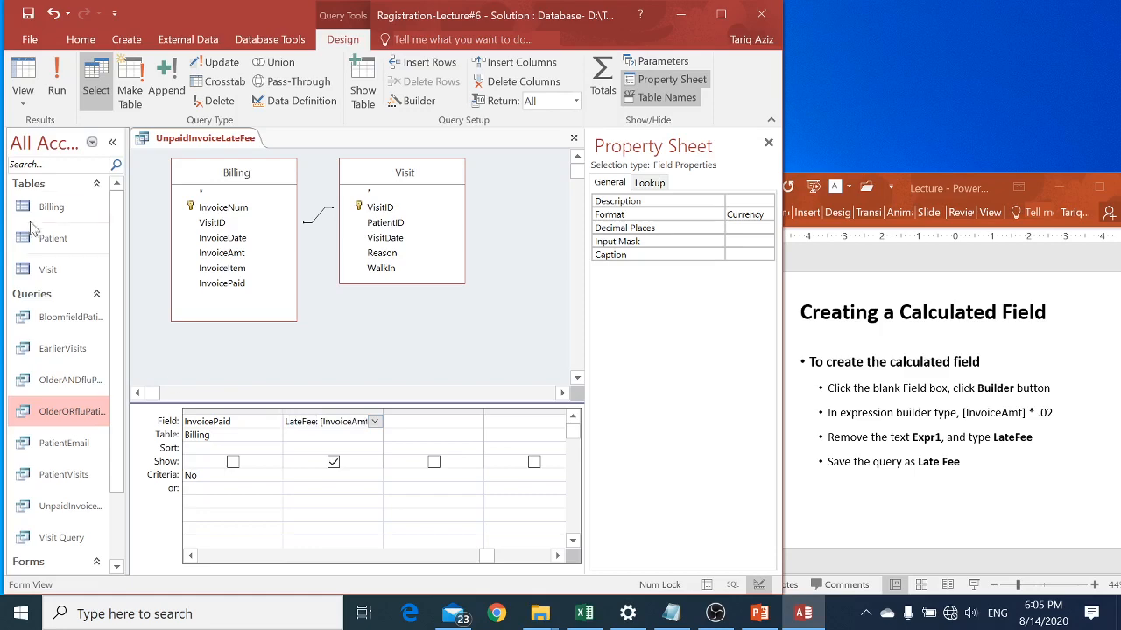
pyautogui.click(56, 85)
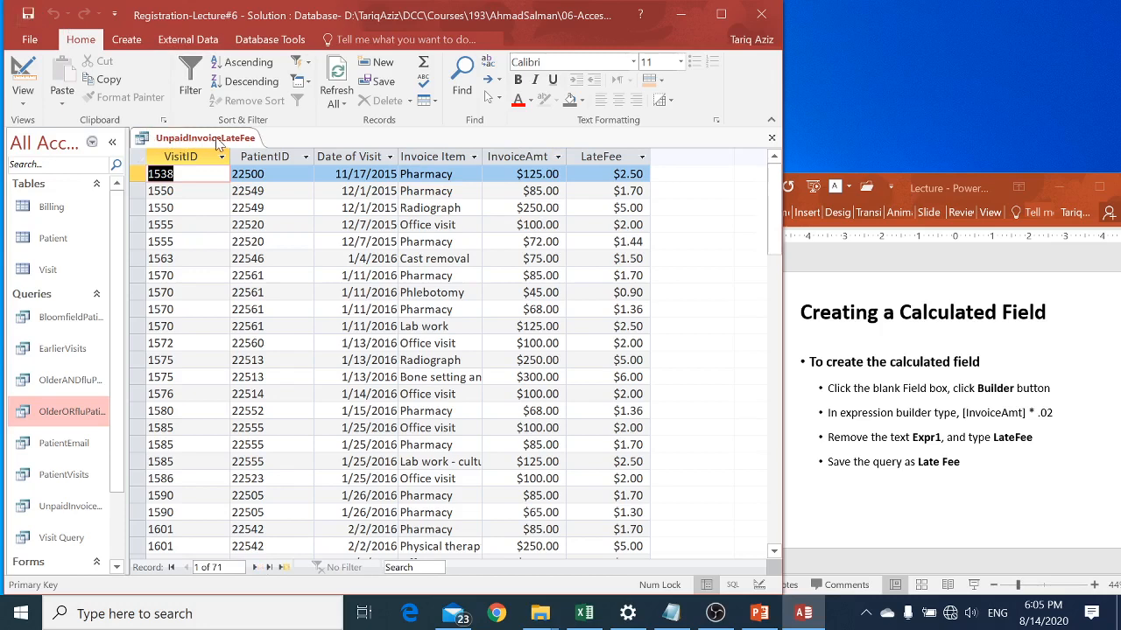
# Step: Switch to PowerPoint, advance to the slide on totalling all invoices, and close the UnpaidInvoiceLateFee query back in Access
pyautogui.click(872, 373)
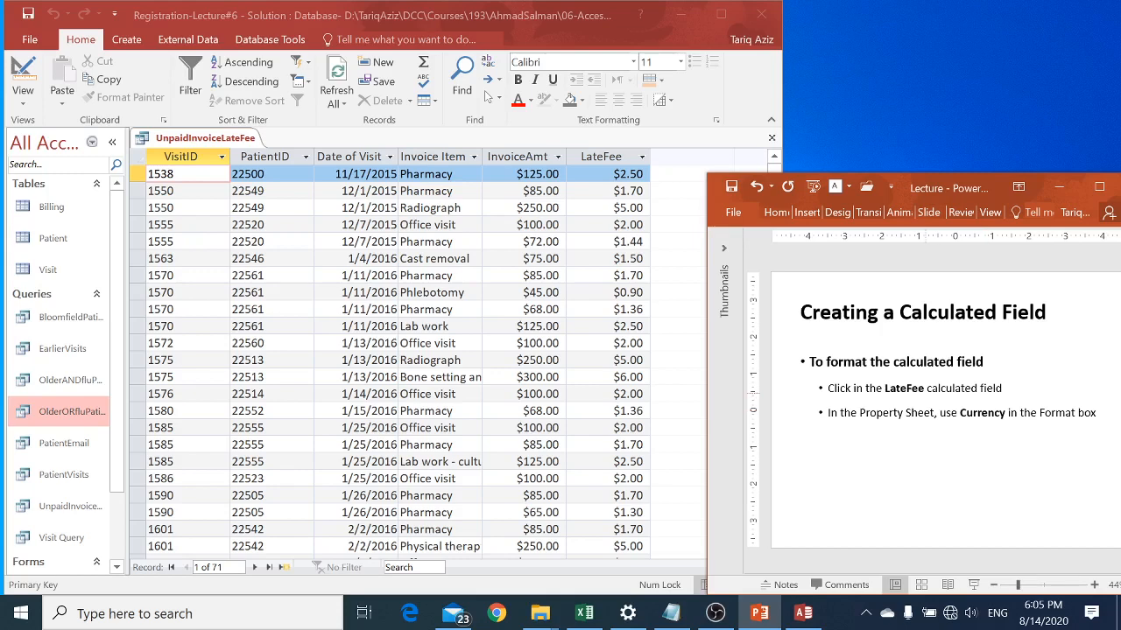
pyautogui.press('pagedown')
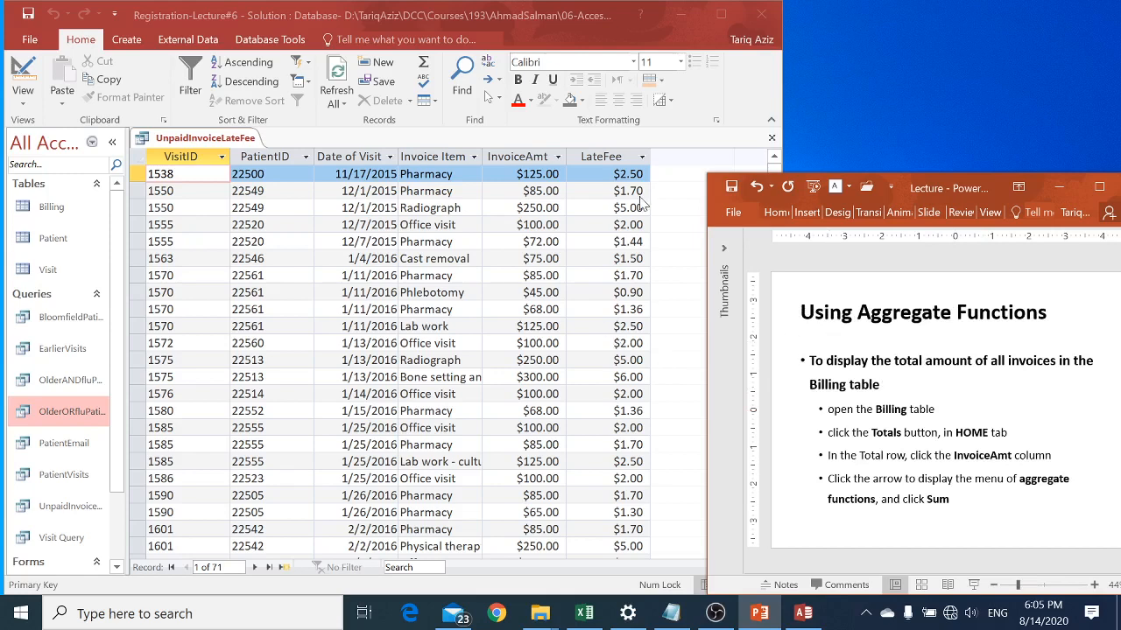
pyautogui.click(771, 141)
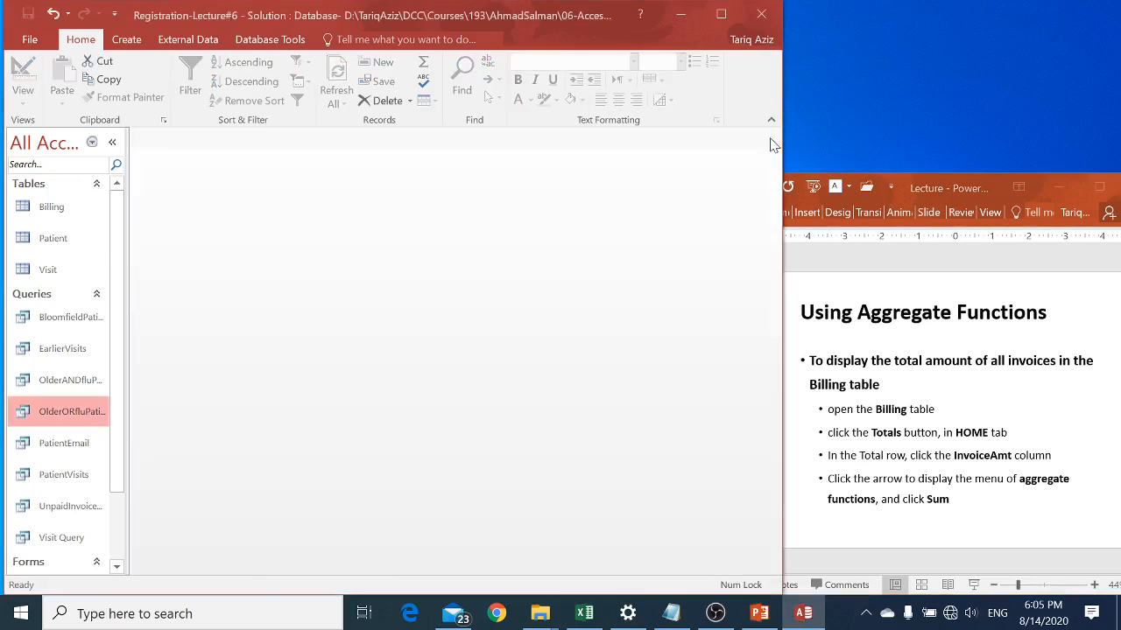
# Step: Open the Billing table and add a Total row below its last records
pyautogui.doubleClick(48, 201)
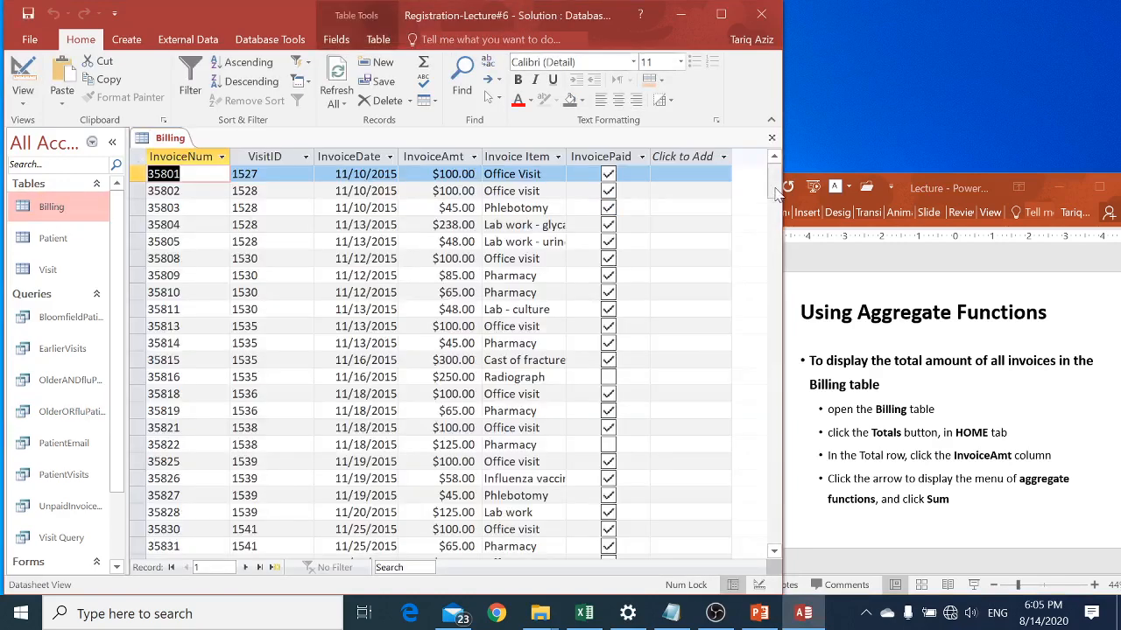
pyautogui.moveTo(774, 188); pyautogui.dragTo(776, 526)
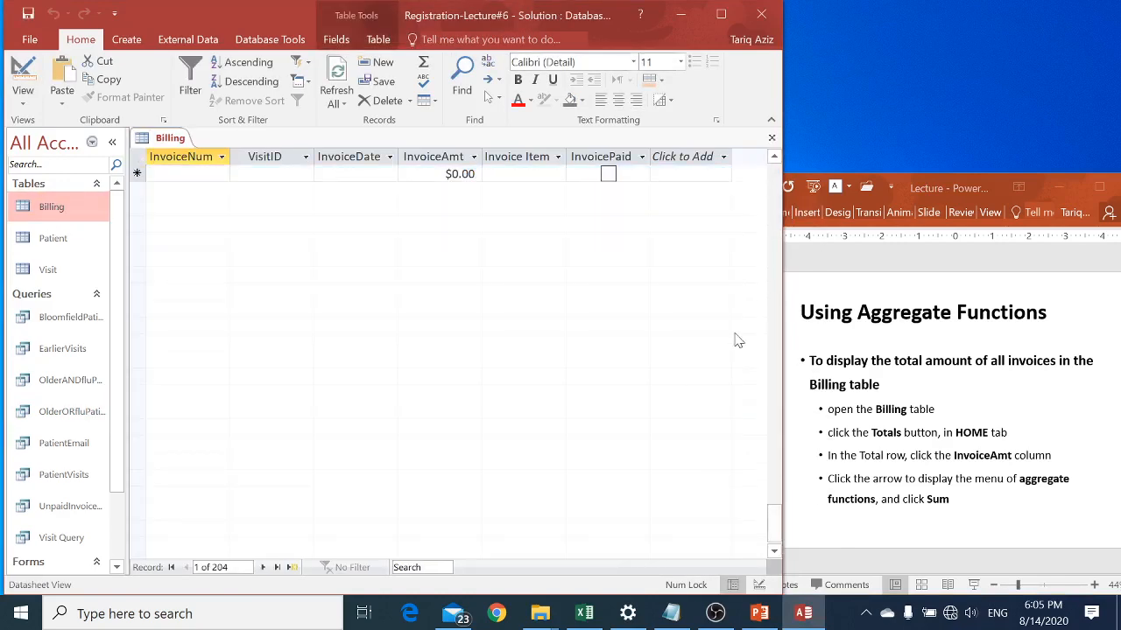
pyautogui.click(773, 158)
pyautogui.click(773, 157)
pyautogui.click(773, 158)
pyautogui.click(773, 158)
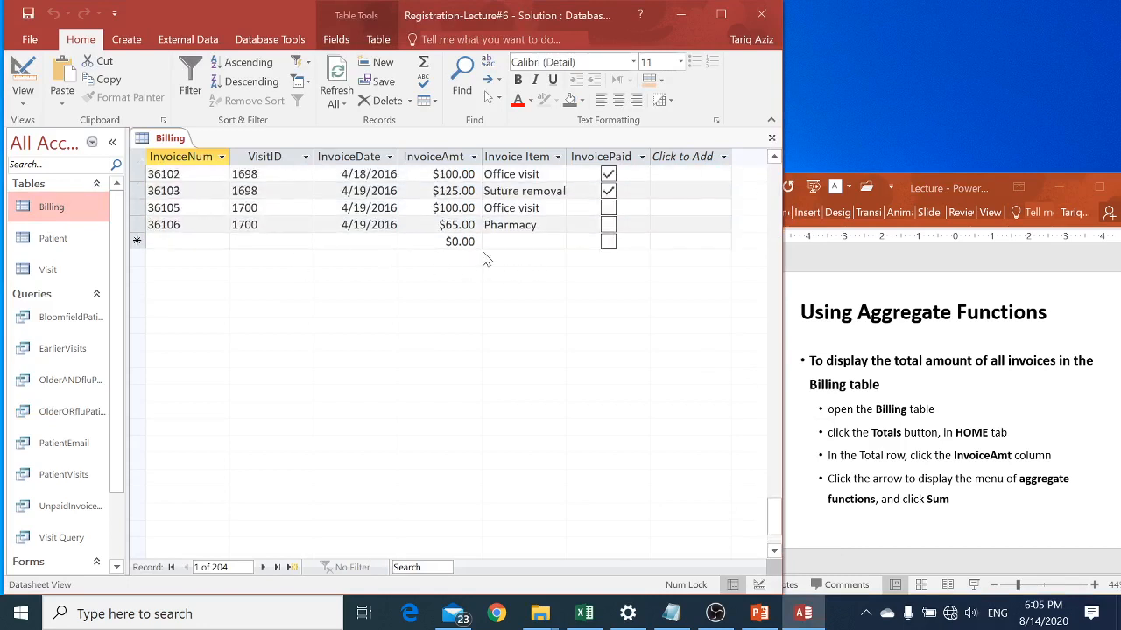
pyautogui.click(424, 67)
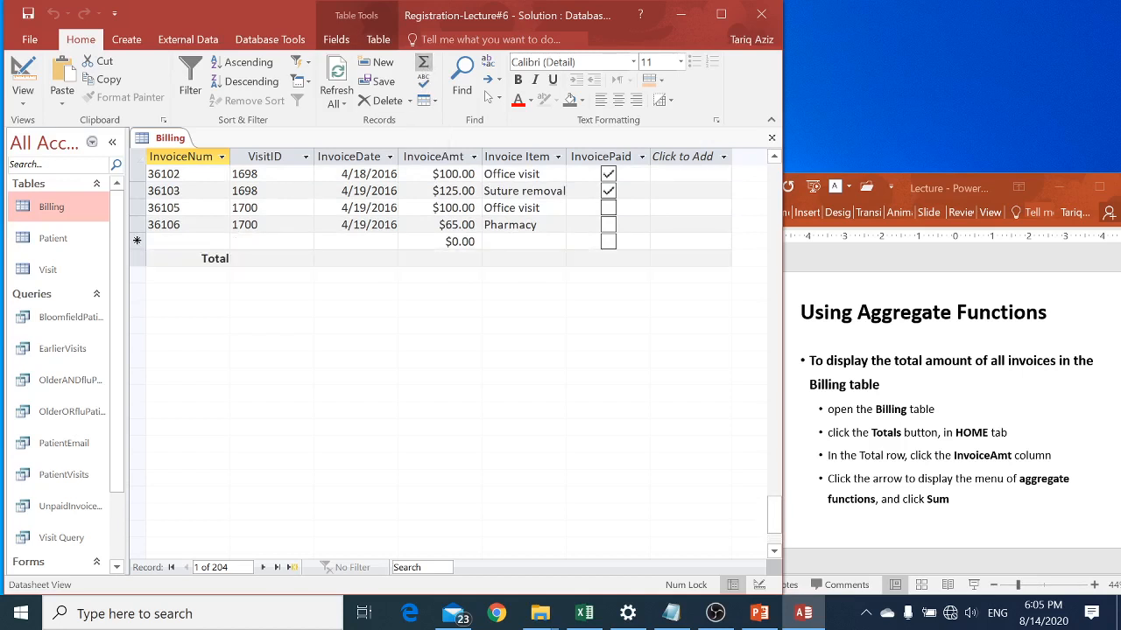
# Step: Set the Total row's aggregate function for the InvoiceAmt column to Sum
pyautogui.click(479, 258)
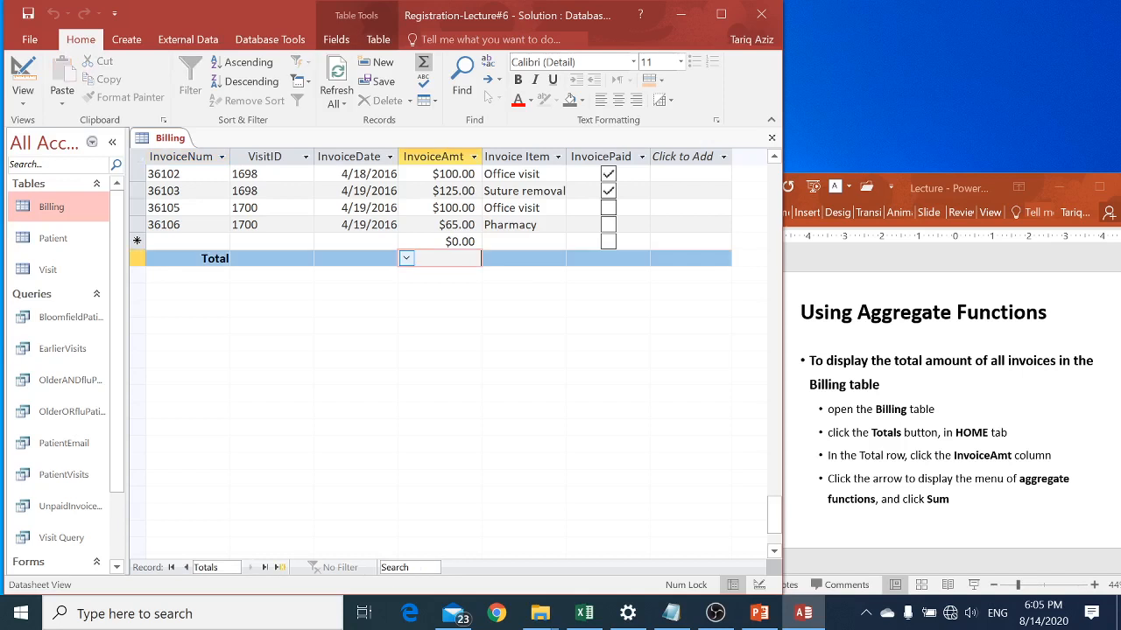
pyautogui.click(406, 260)
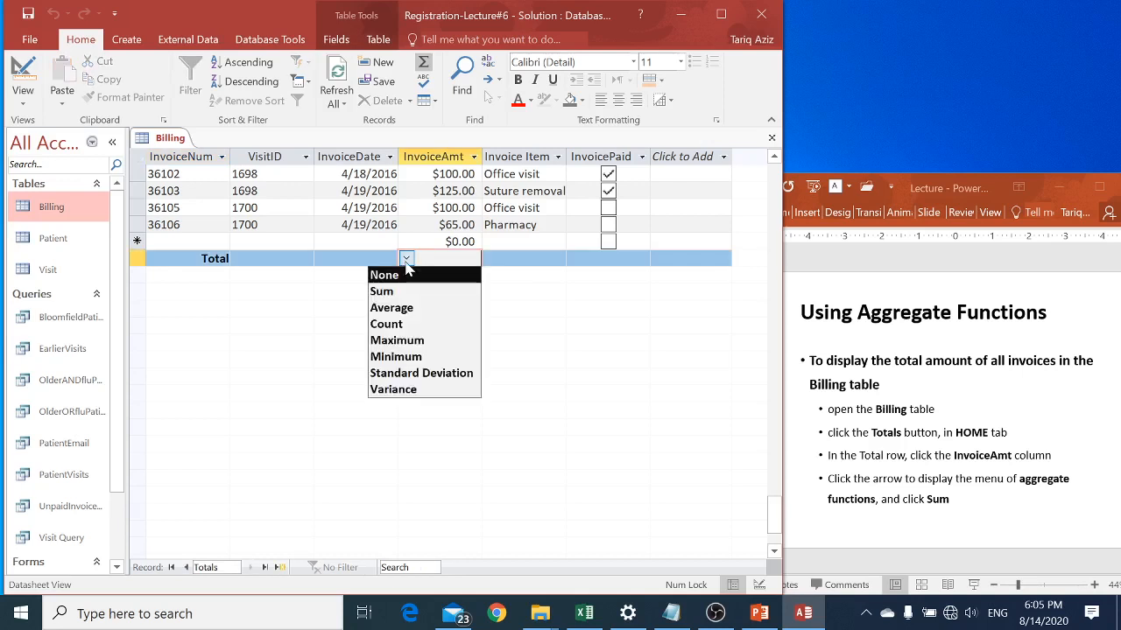
pyautogui.click(390, 293)
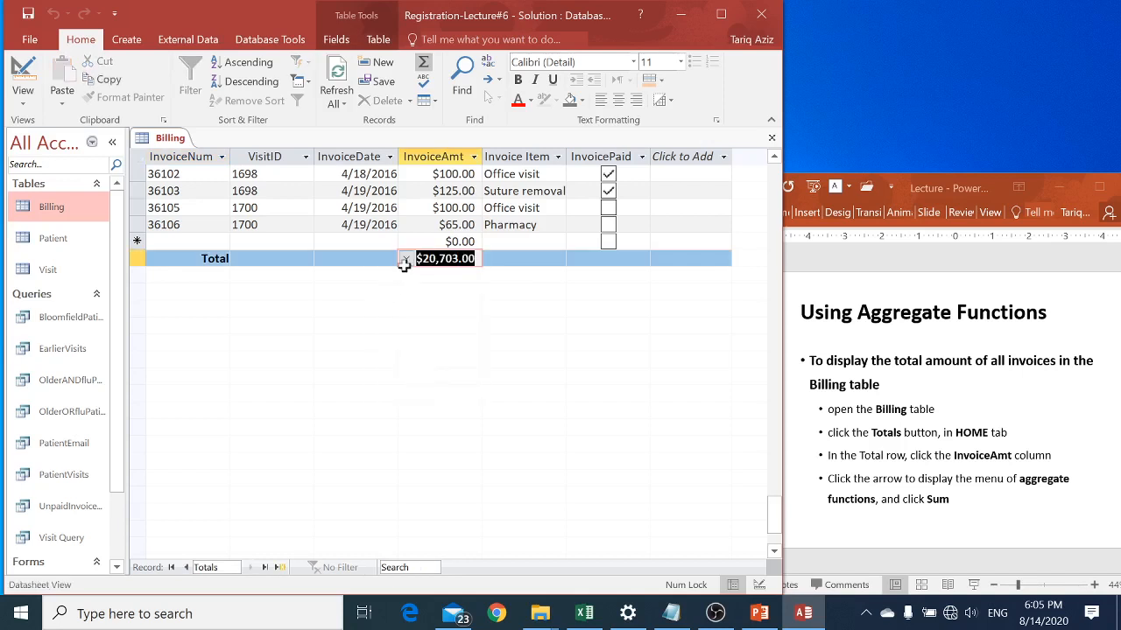
pyautogui.click(406, 260)
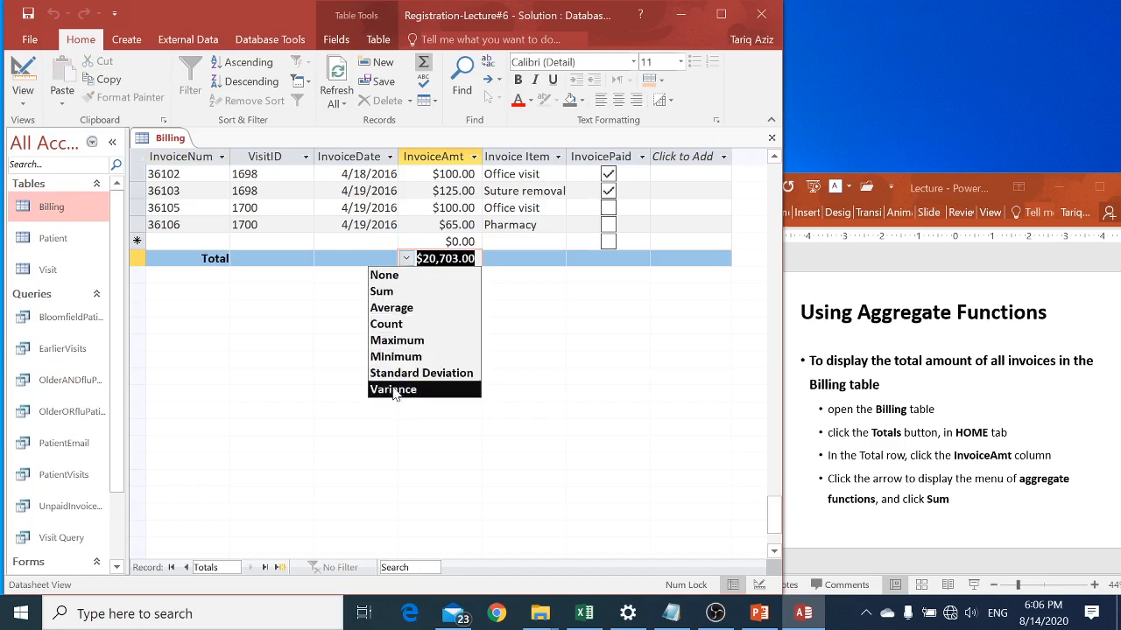
pyautogui.click(391, 294)
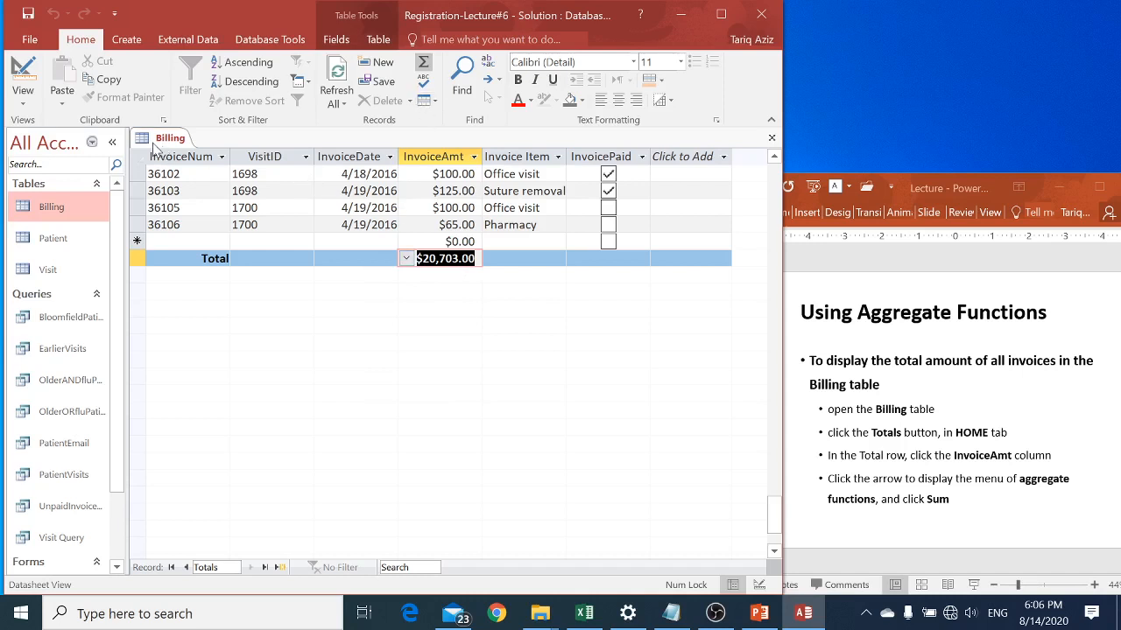
# Step: Advance PowerPoint to the slide on calculating the minimum invoice amount, and close the Billing table in Access, saving its layout changes
pyautogui.click(854, 385)
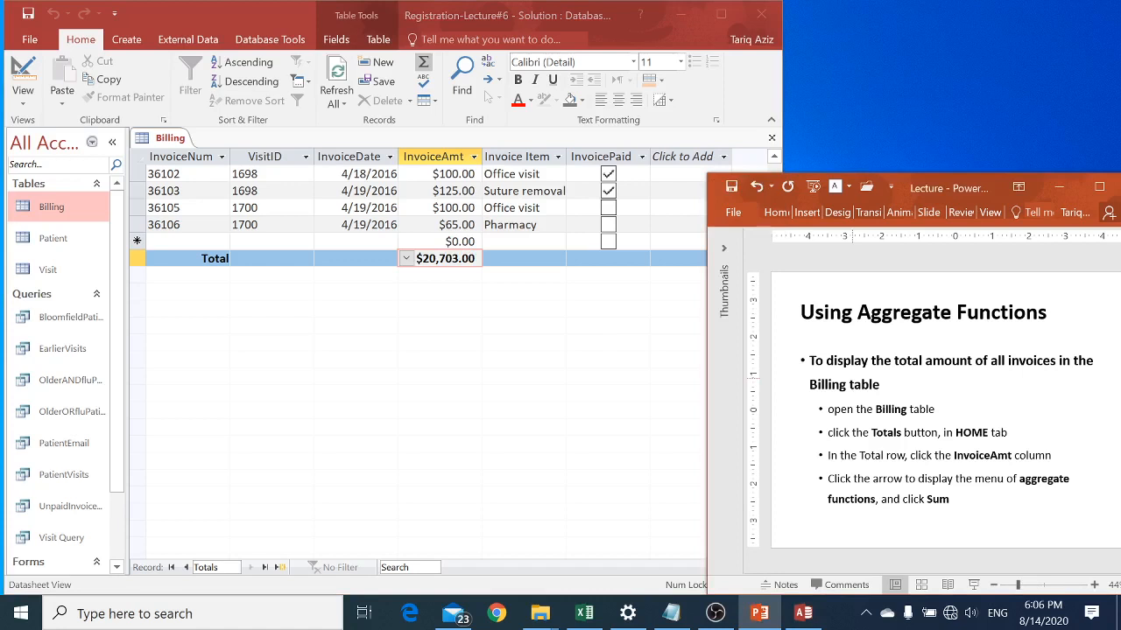
pyautogui.scroll(-1, 853, 379)
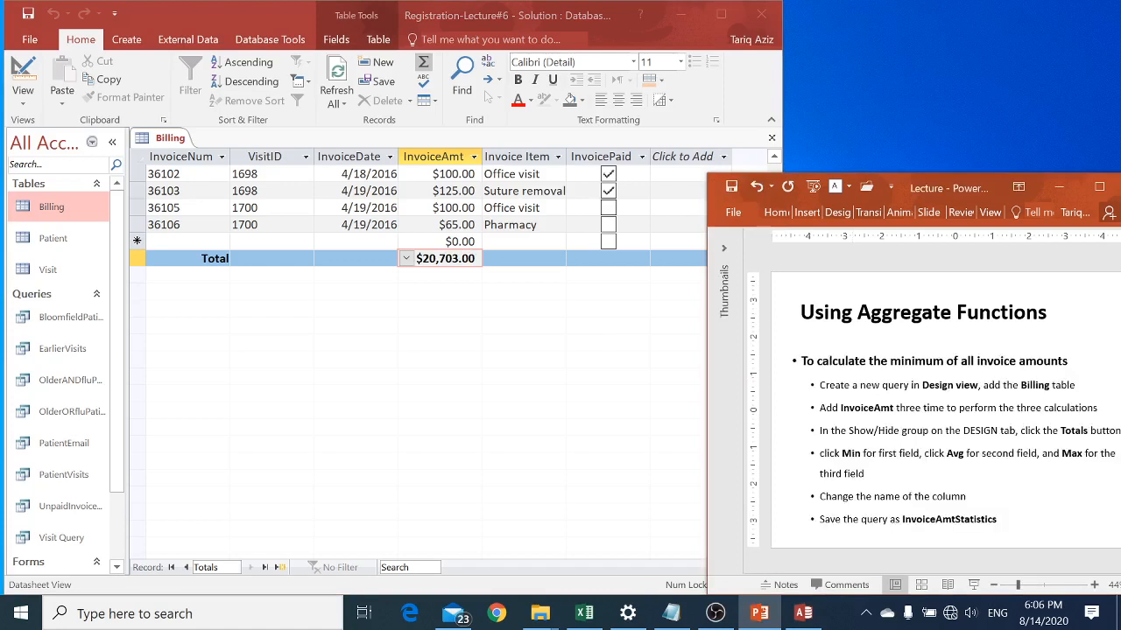
pyautogui.click(643, 414)
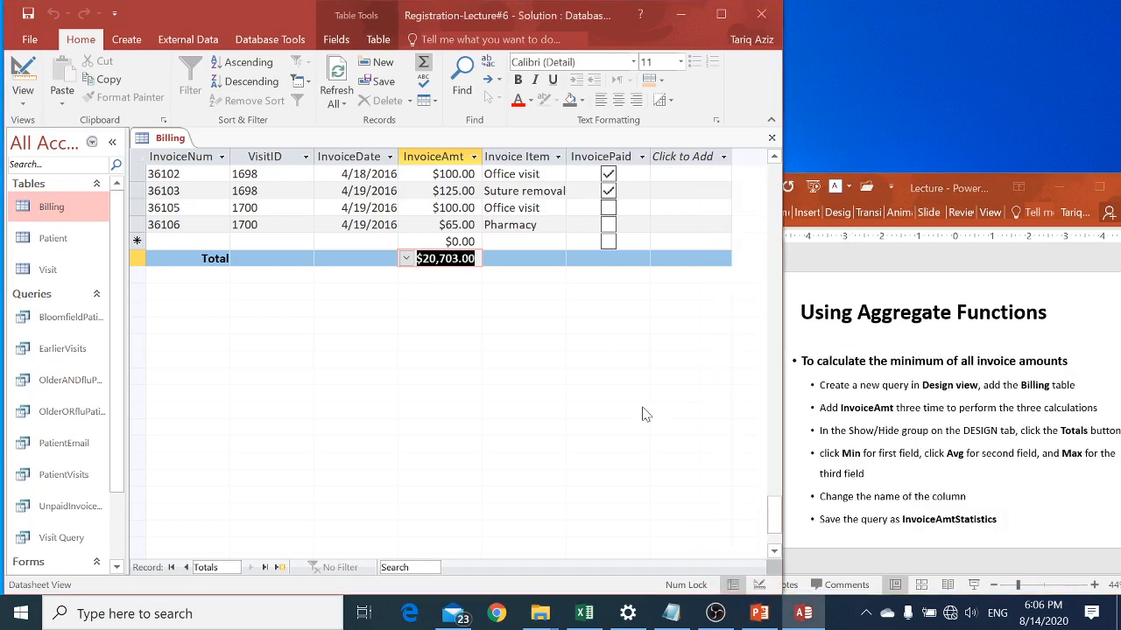
pyautogui.click(771, 140)
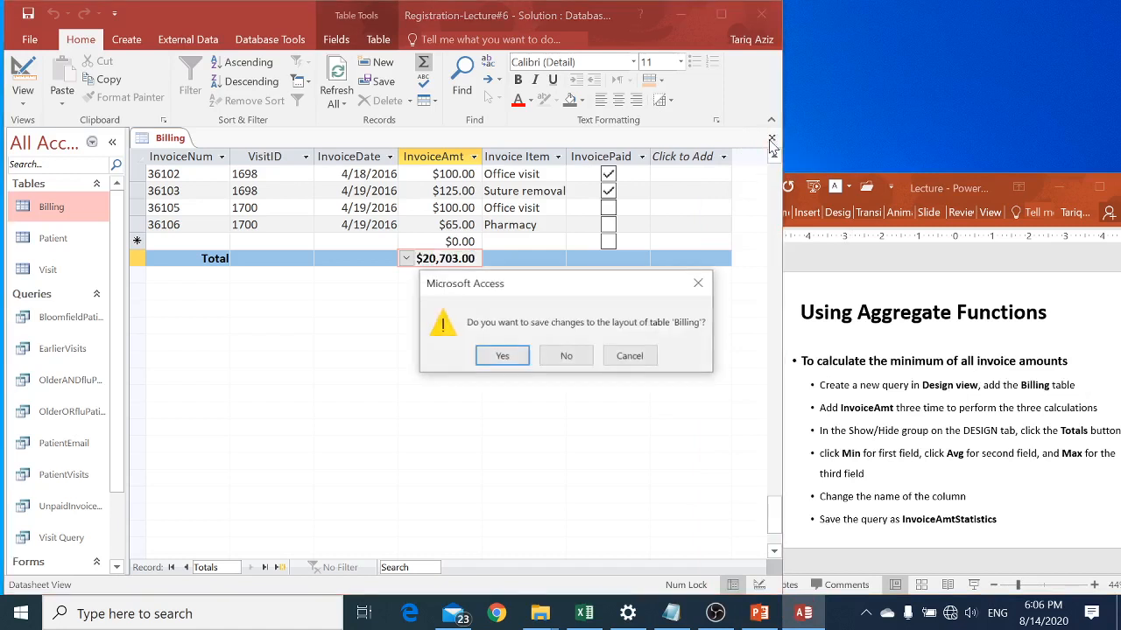
pyautogui.click(513, 356)
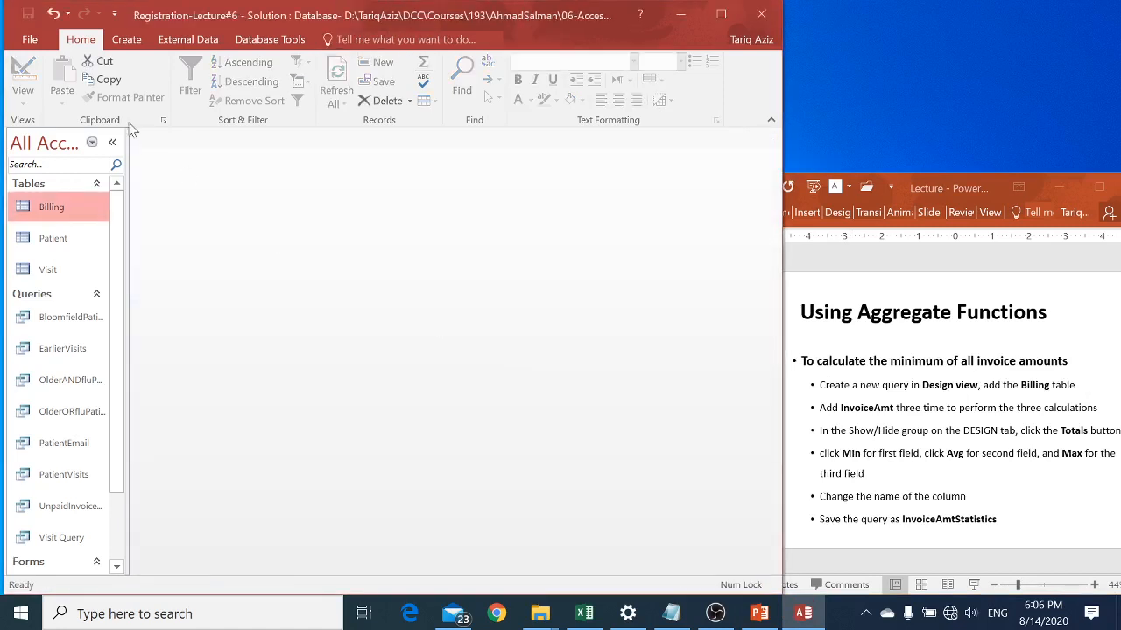
# Step: Create a new query in Design view based on the Billing table
pyautogui.click(125, 40)
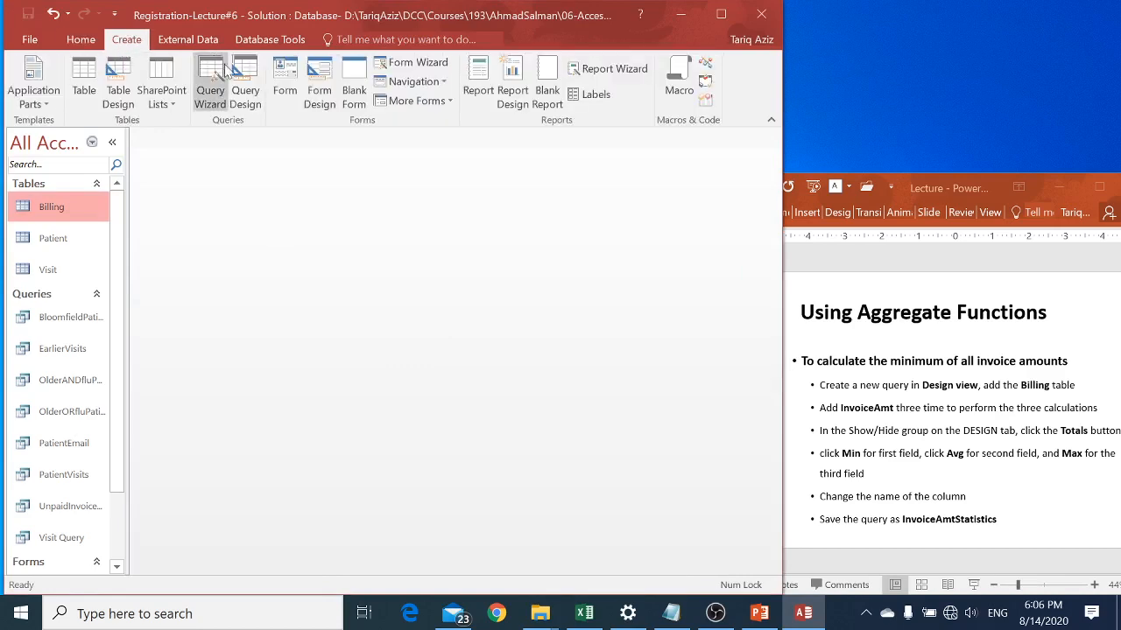
pyautogui.click(245, 87)
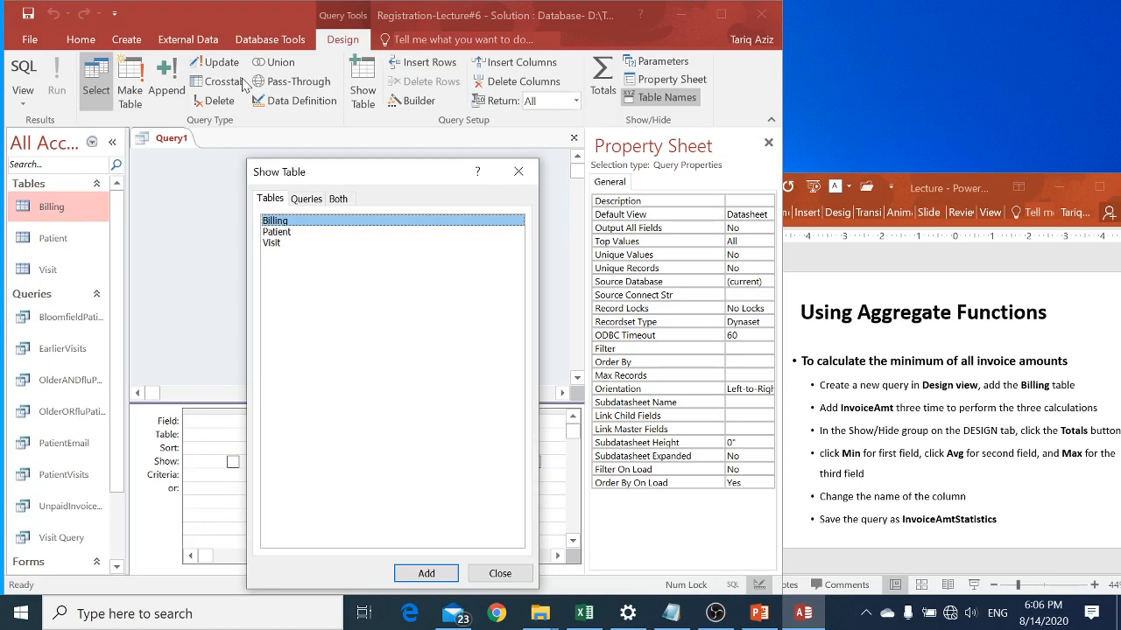
pyautogui.doubleClick(269, 222)
pyautogui.click(500, 573)
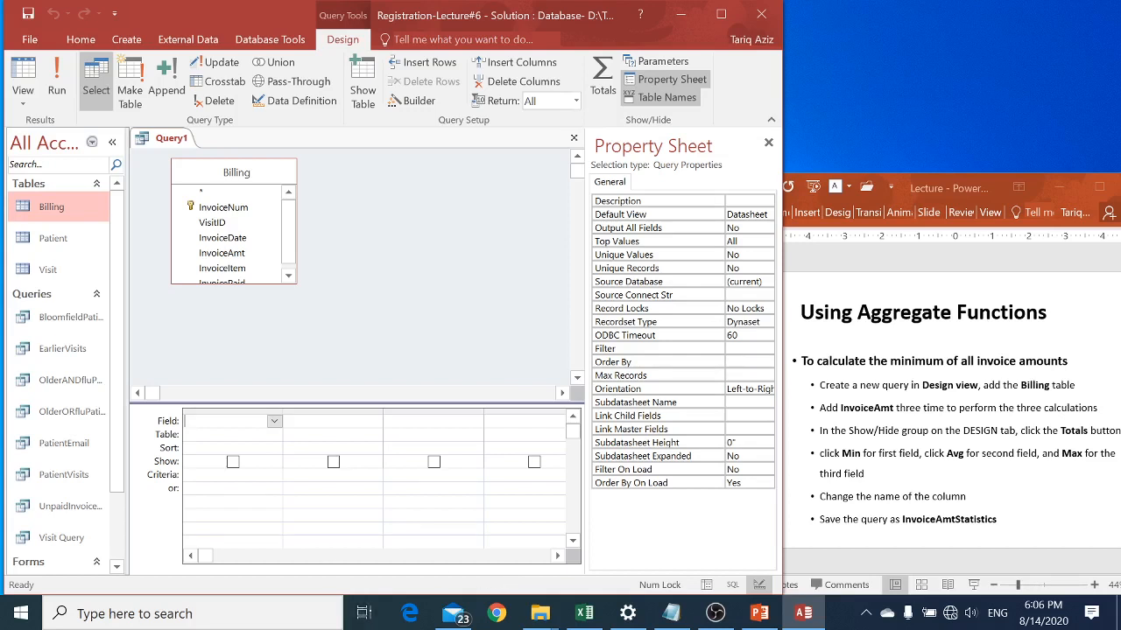
# Step: Add the InvoiceAmt field to the query design grid three times
pyautogui.doubleClick(226, 254)
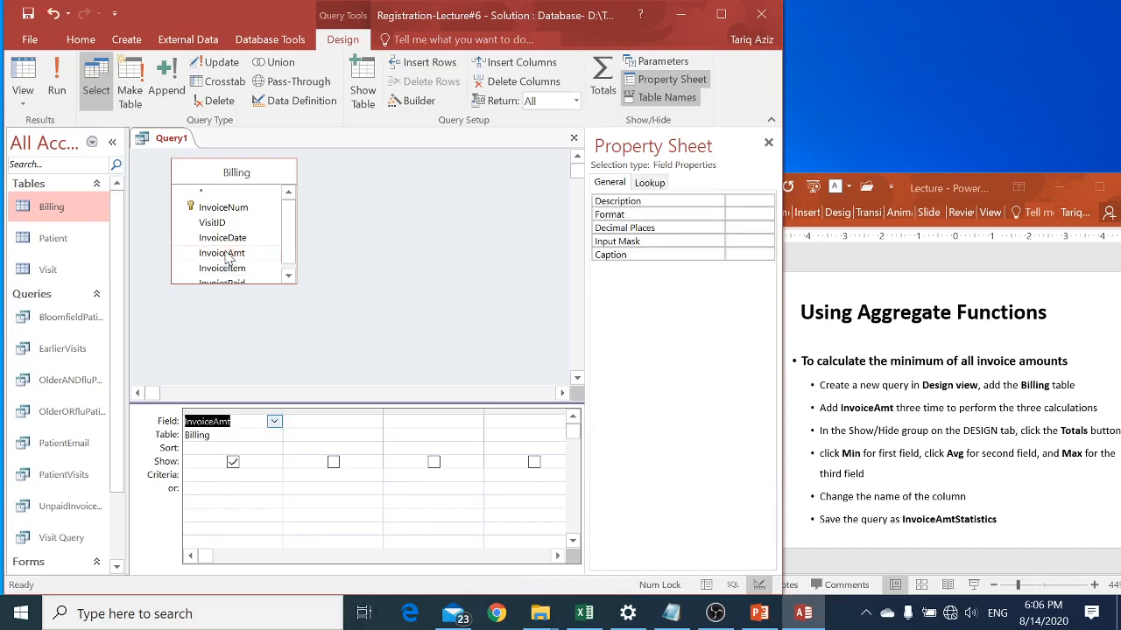
pyautogui.doubleClick(226, 254)
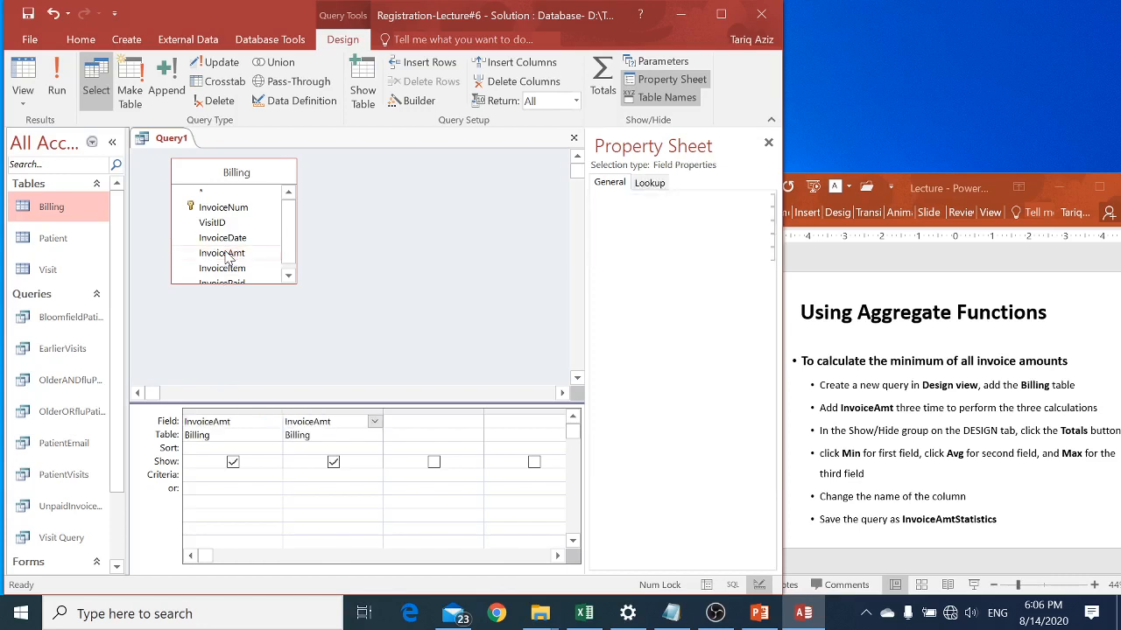
pyautogui.doubleClick(226, 254)
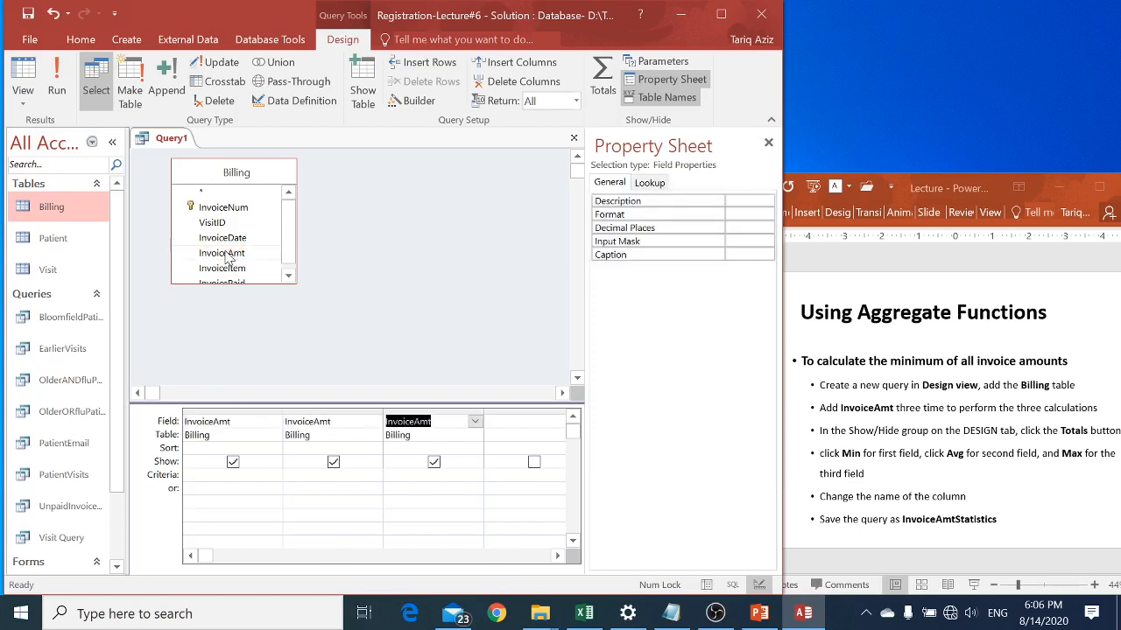
pyautogui.click(413, 221)
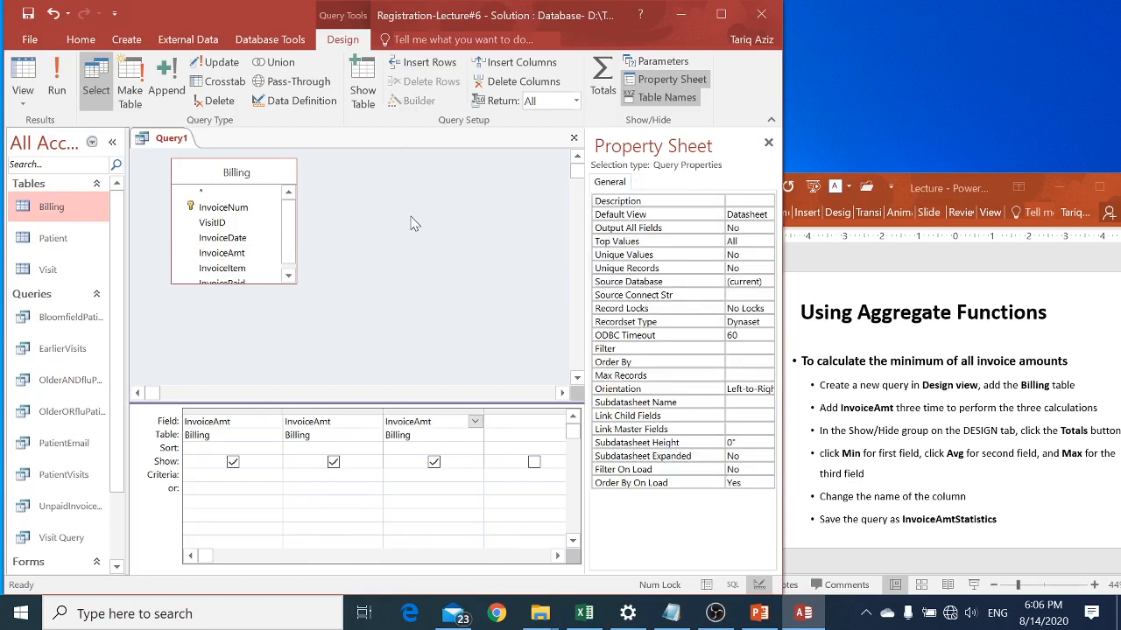
# Step: Show the query's Total row and set the three InvoiceAmt columns to Sum, Min and Max, in that order
pyautogui.click(603, 77)
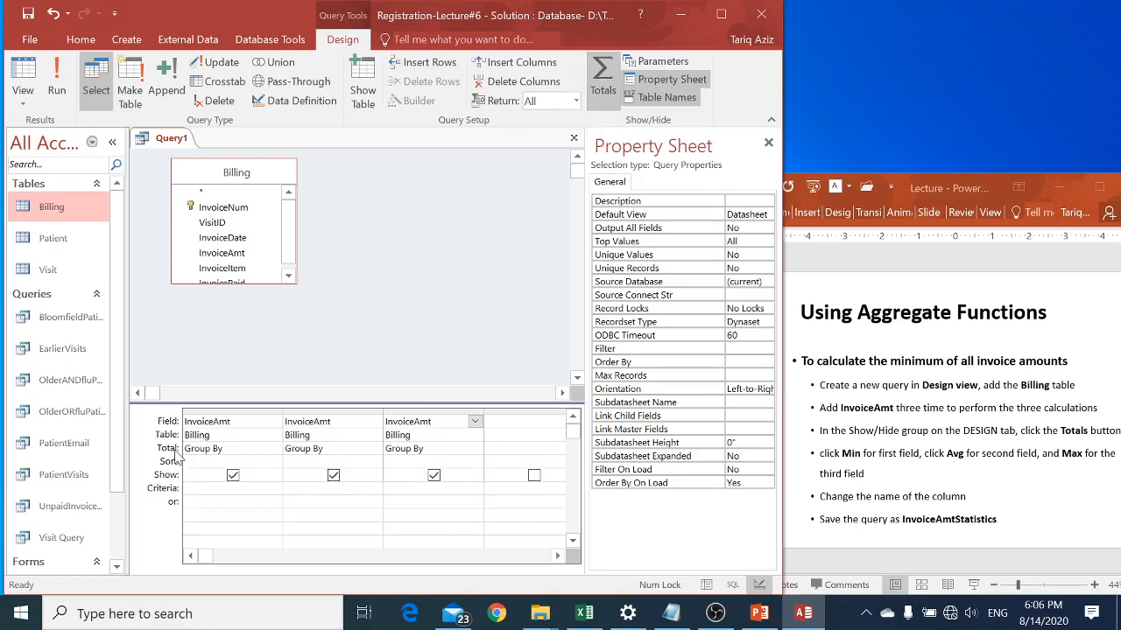
pyautogui.click(223, 448)
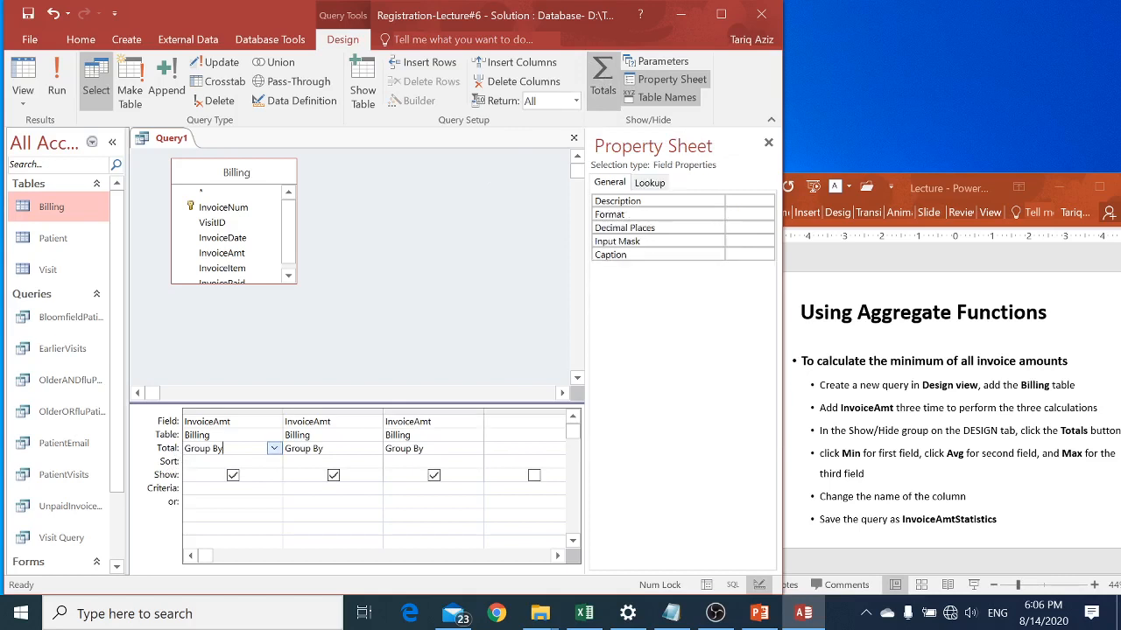
pyautogui.click(274, 448)
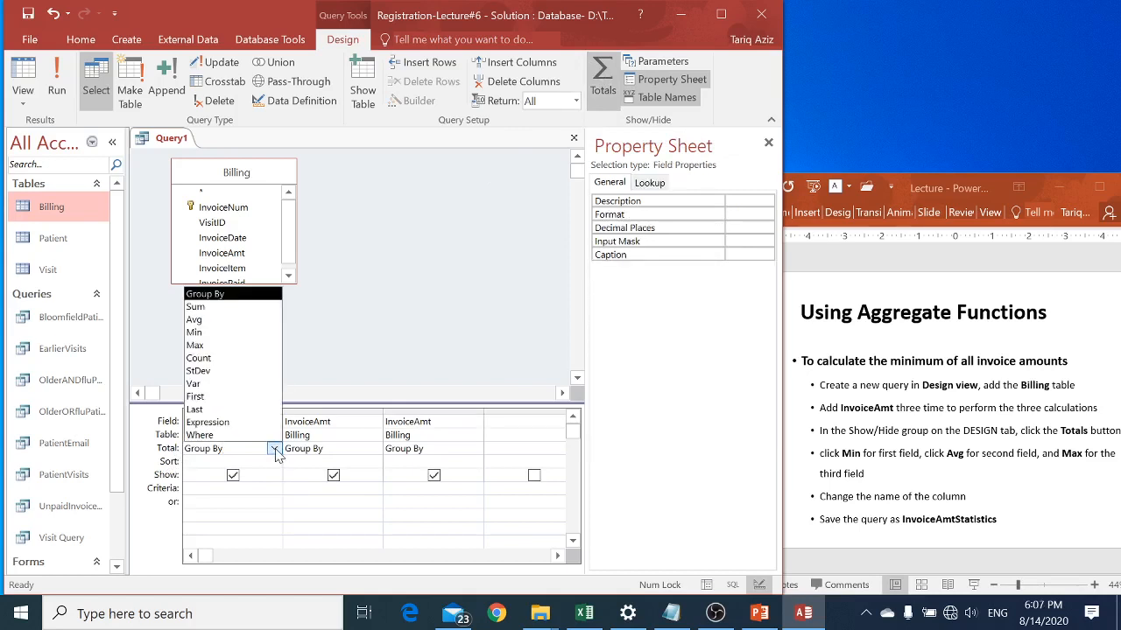
pyautogui.click(240, 306)
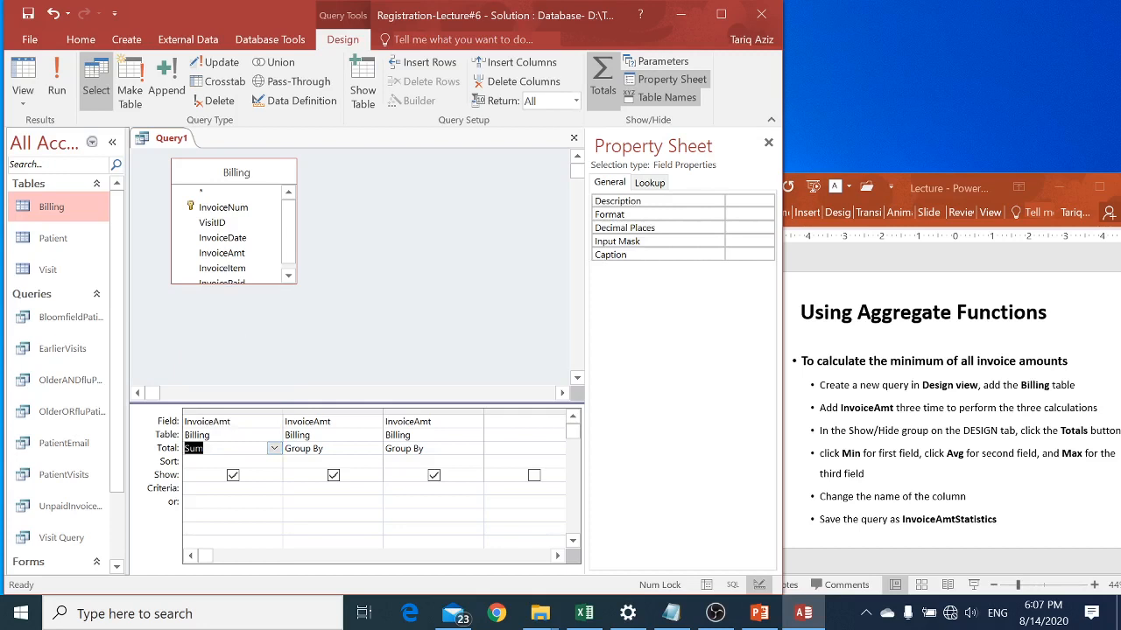
pyautogui.press('Tab')
pyautogui.click(375, 449)
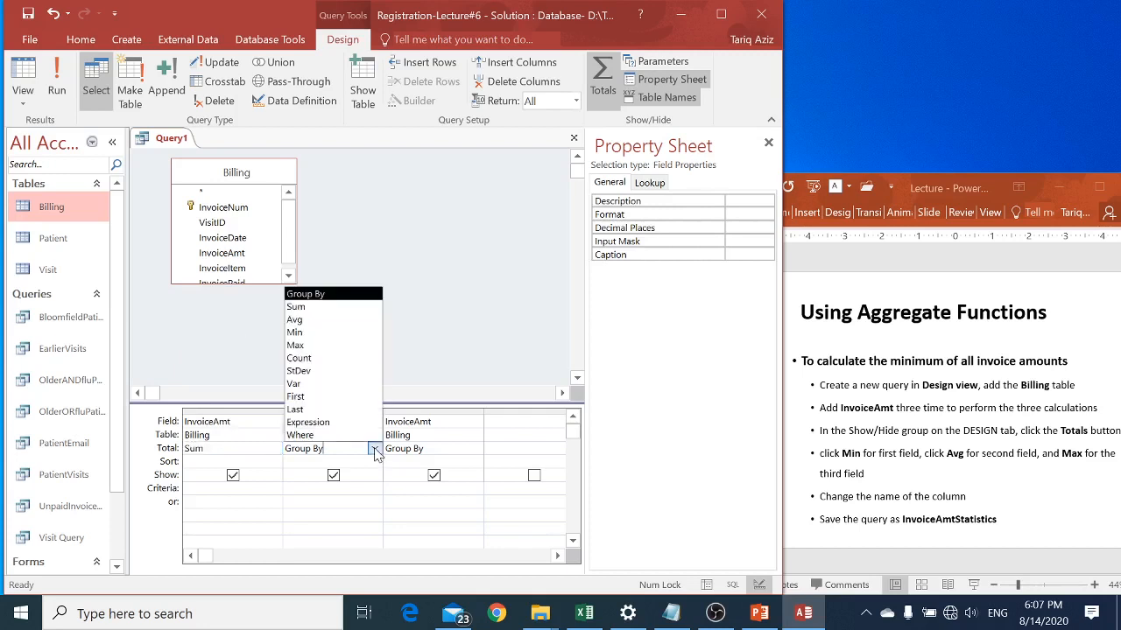
pyautogui.click(351, 332)
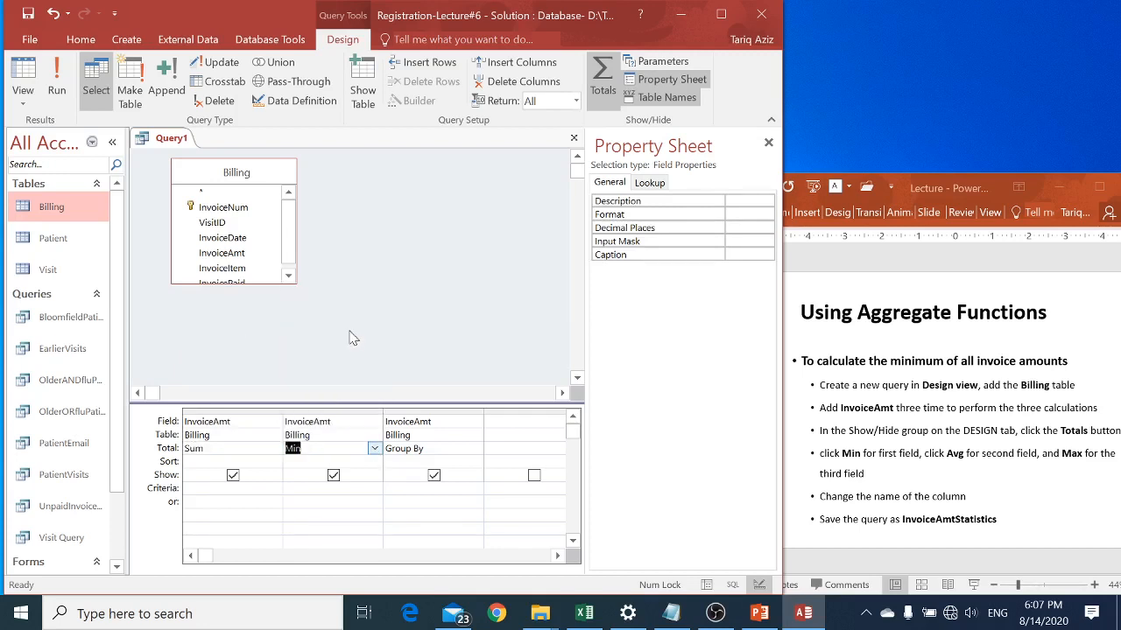
pyautogui.click(443, 449)
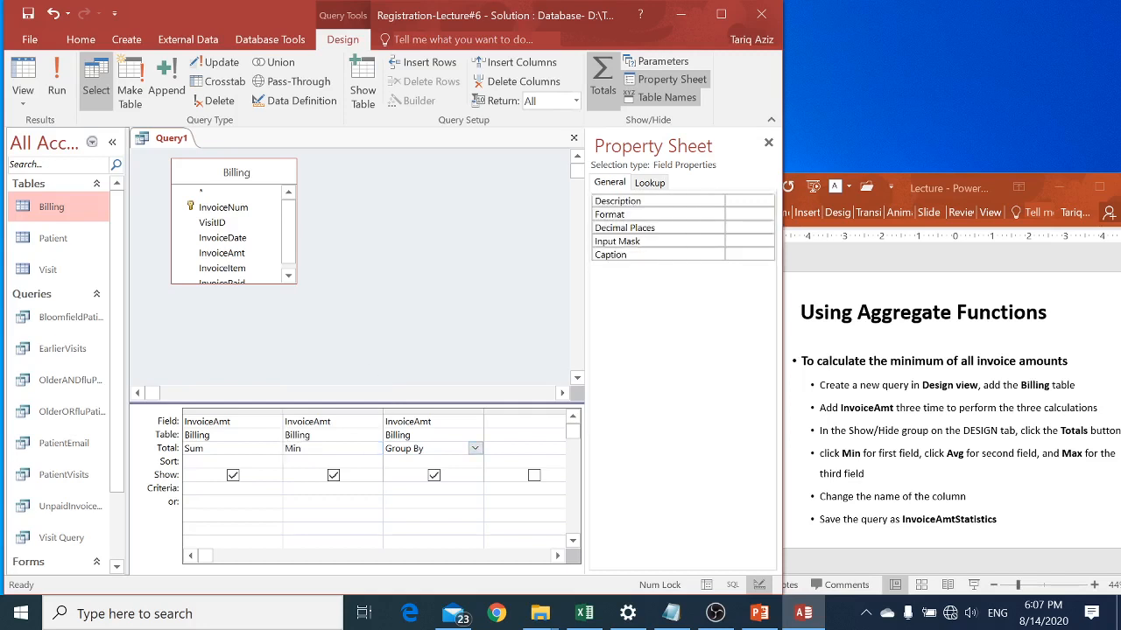
pyautogui.click(478, 451)
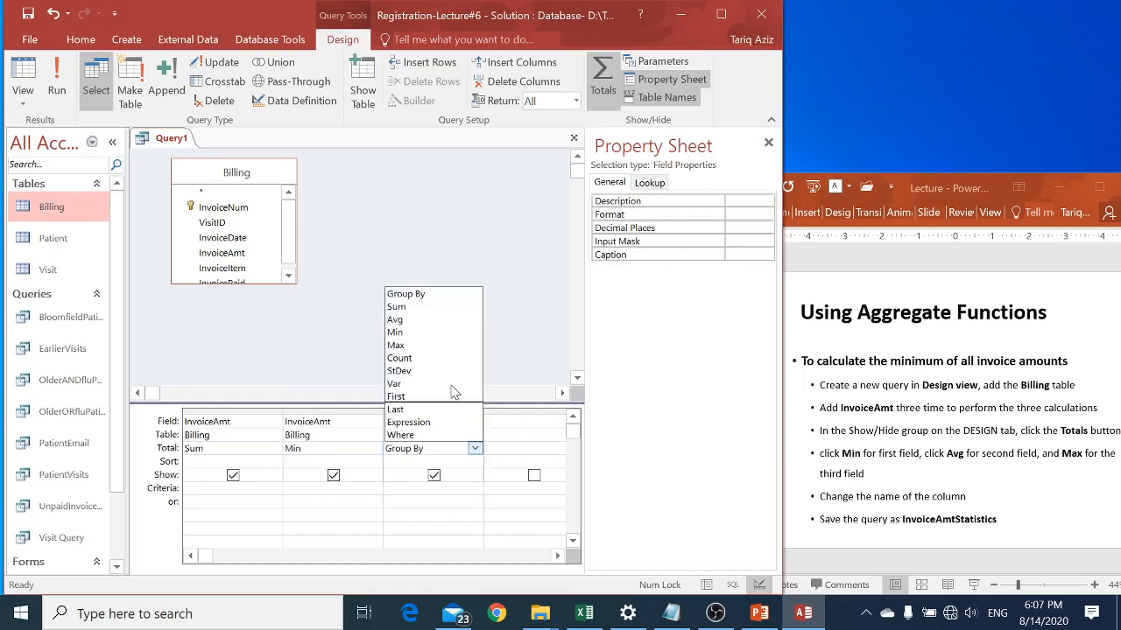
pyautogui.click(443, 346)
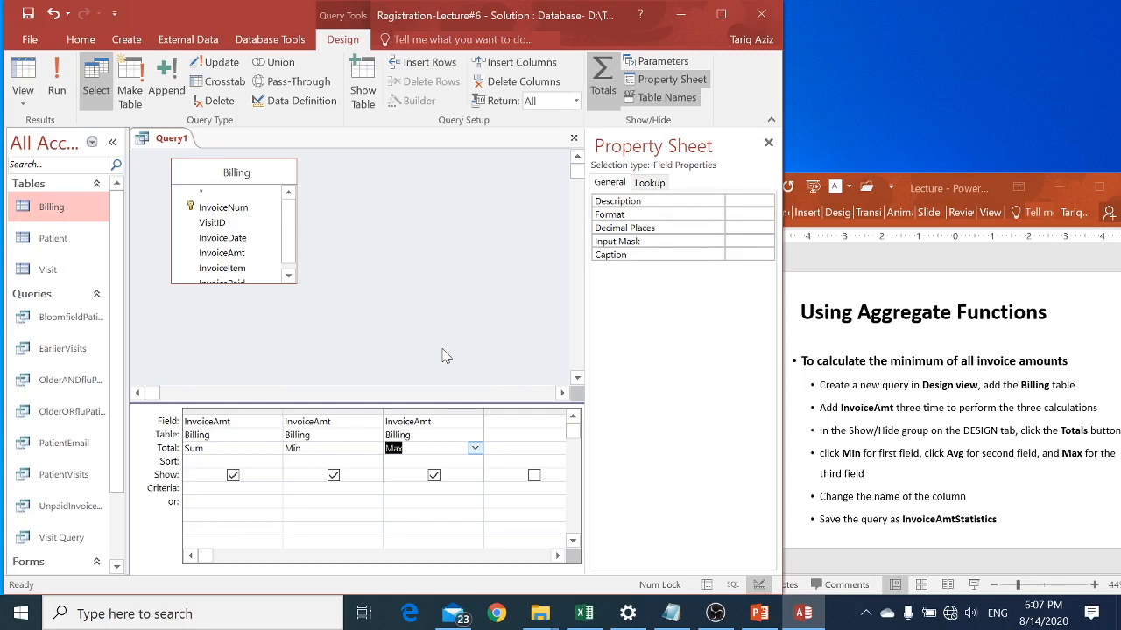
# Step: Run the query and widen the Sum, Min and Max result columns to fit their full headings
pyautogui.click(56, 81)
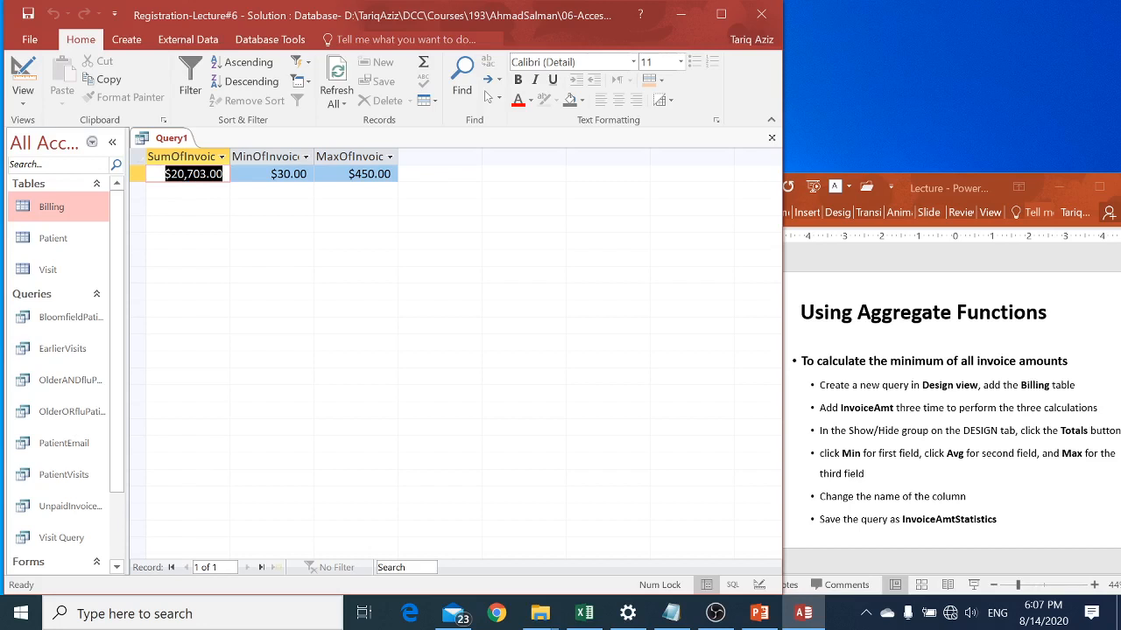
pyautogui.doubleClick(231, 153)
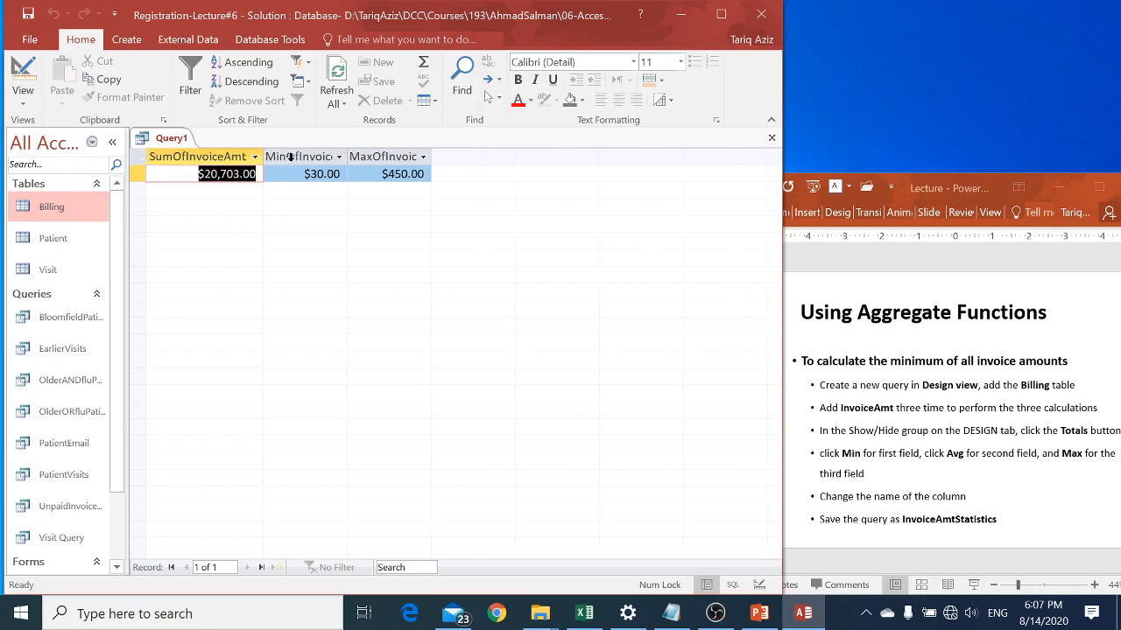
pyautogui.doubleClick(346, 155)
pyautogui.click(454, 156)
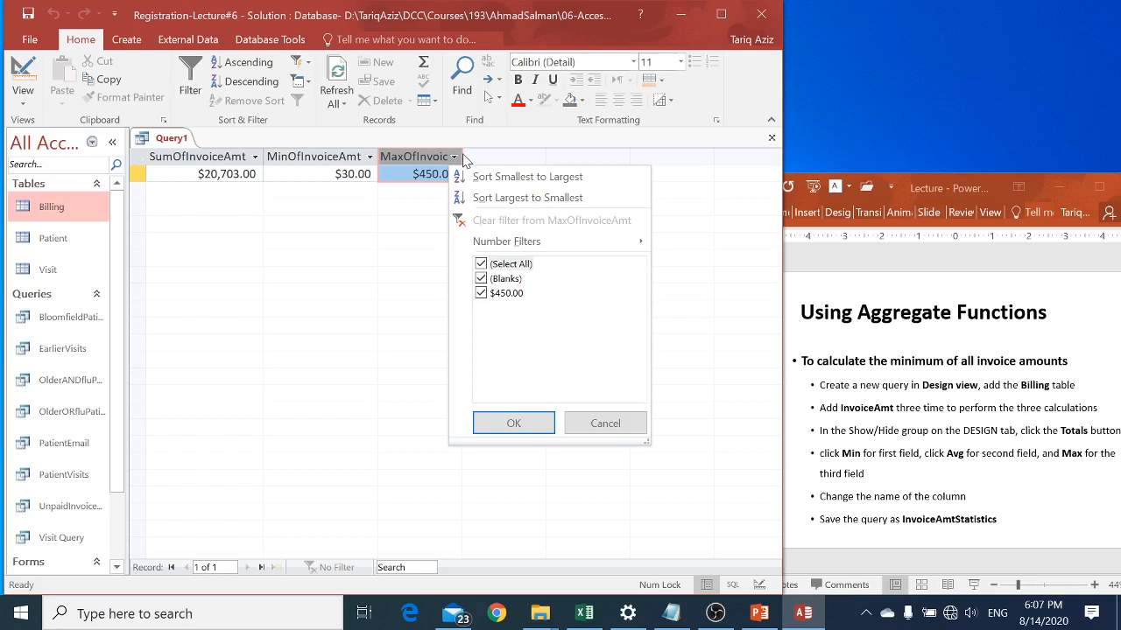
pyautogui.click(461, 156)
pyautogui.doubleClick(464, 156)
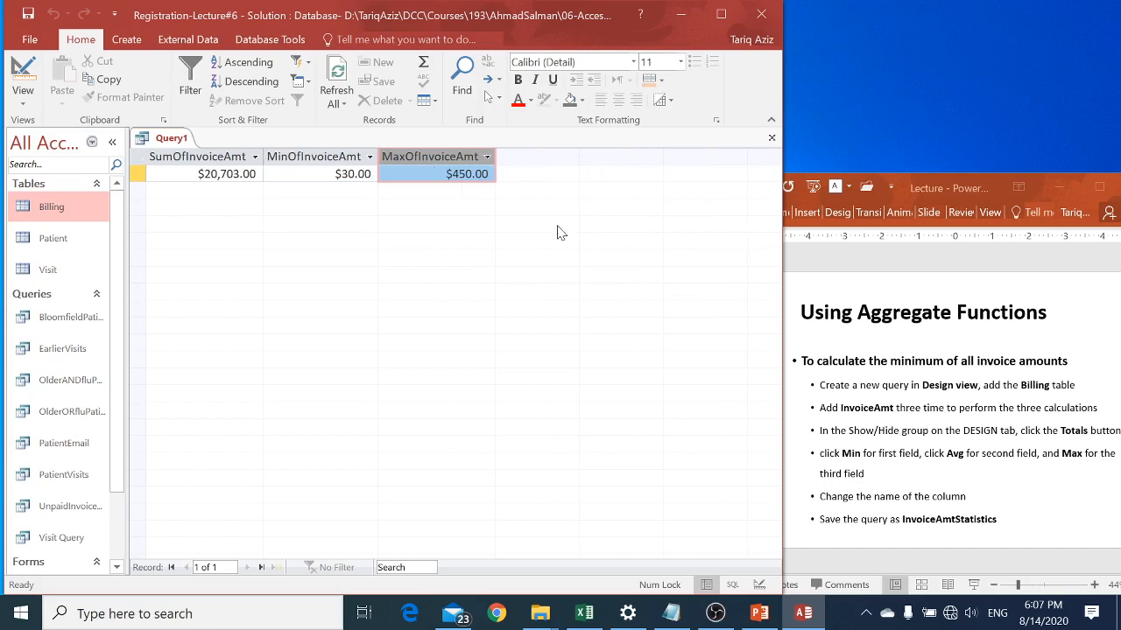
# Step: Save the query as InvoiceAmountStatistics
pyautogui.click(29, 14)
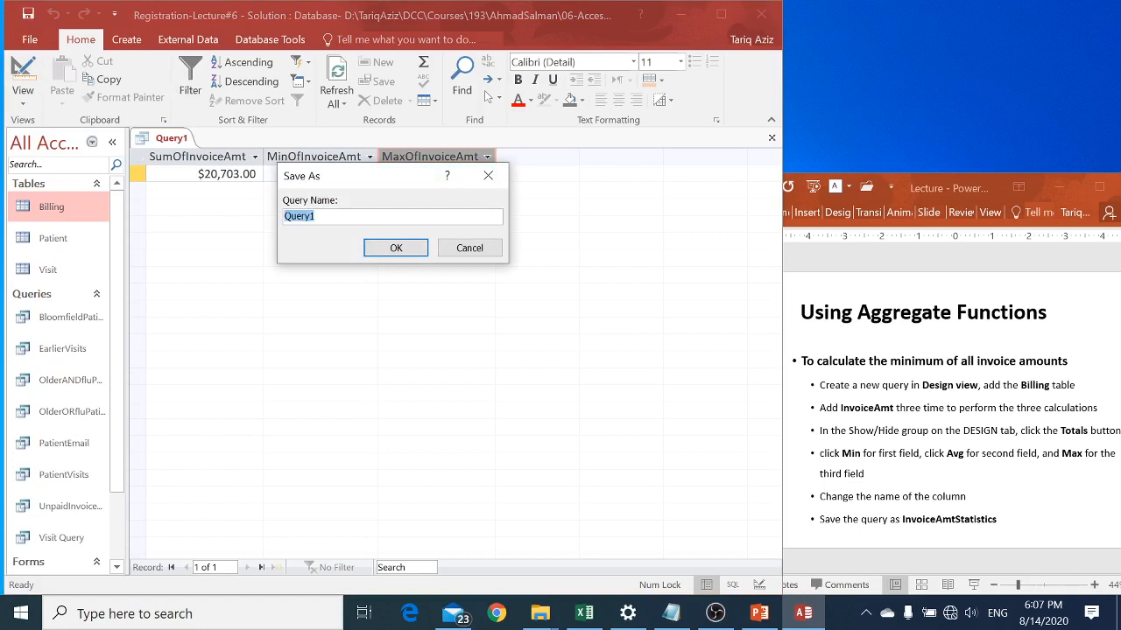
pyautogui.write('InvoiceAmountStatistics')
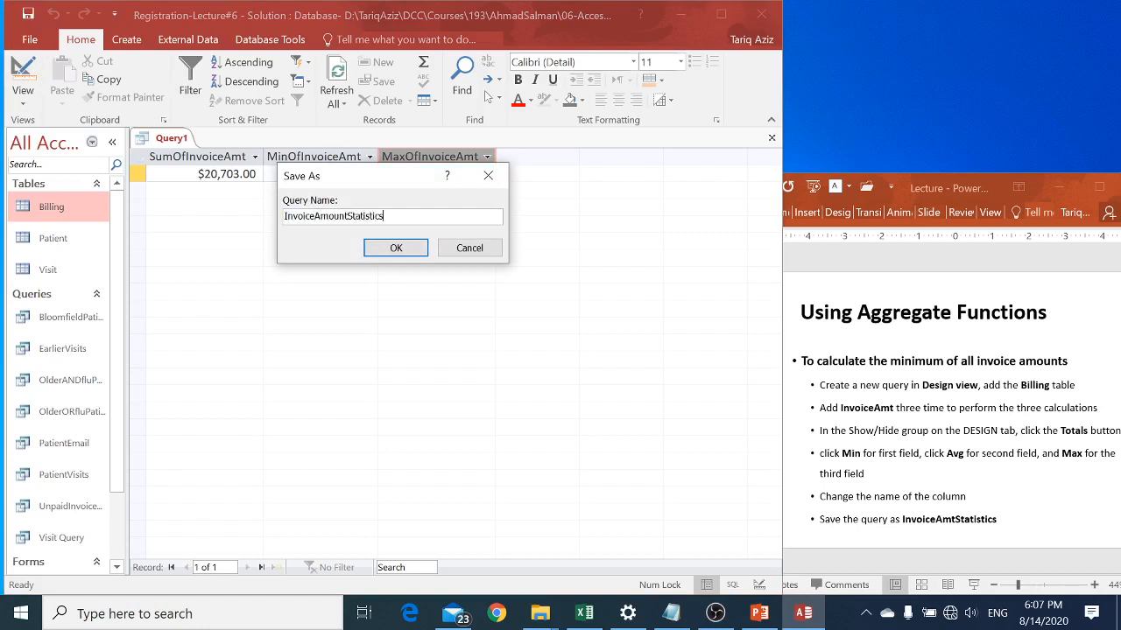
pyautogui.press('Return')
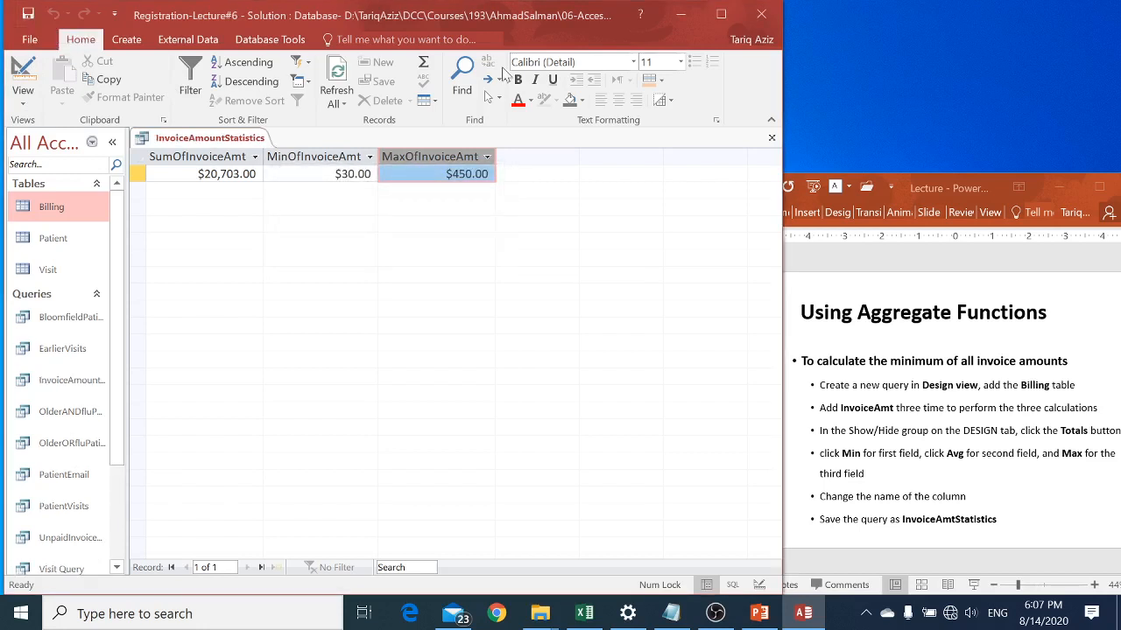
# Step: Advance PowerPoint to the Group By operator slide, and open InvoiceAmountStatistics in Design view in Access with the Billing field list enlarged
pyautogui.click(842, 380)
pyautogui.press('pagedown')
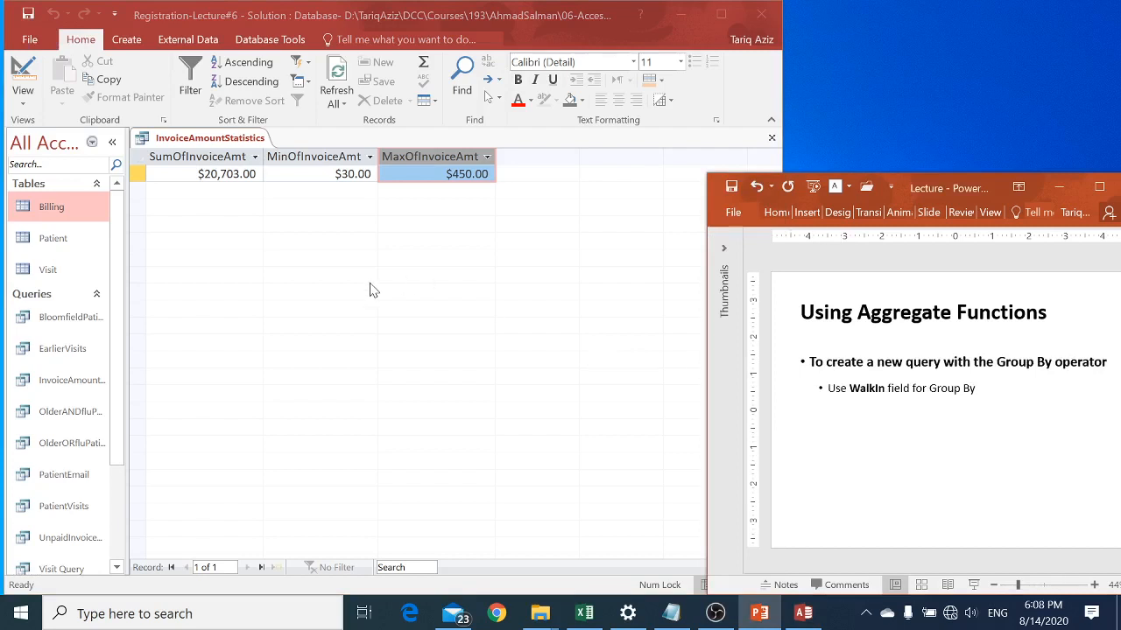
pyautogui.click(184, 191)
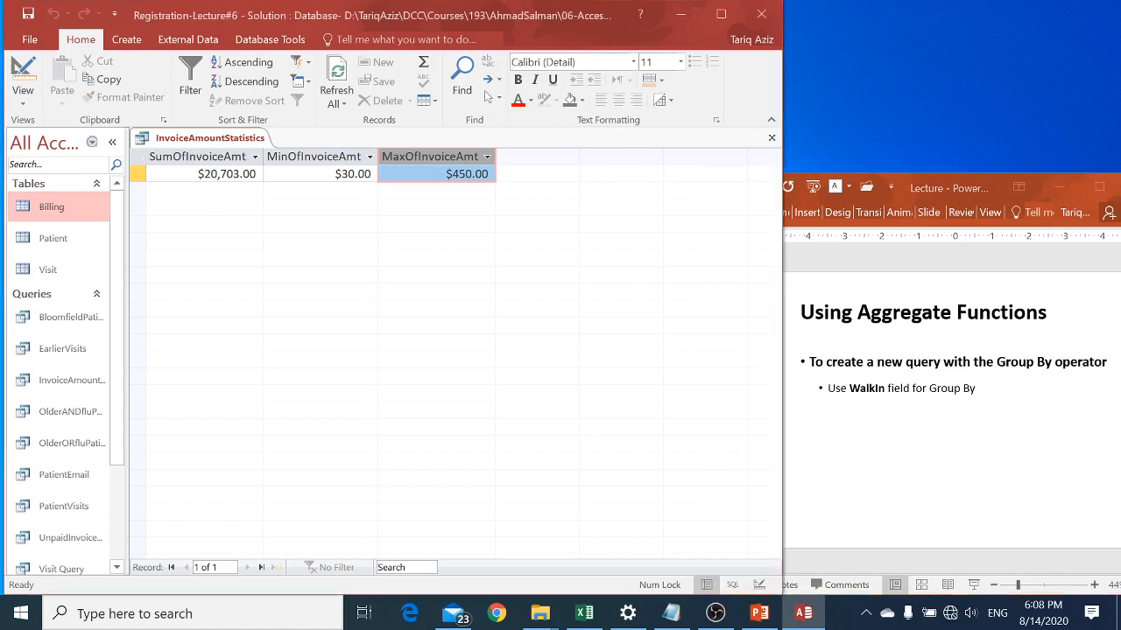
pyautogui.click(24, 70)
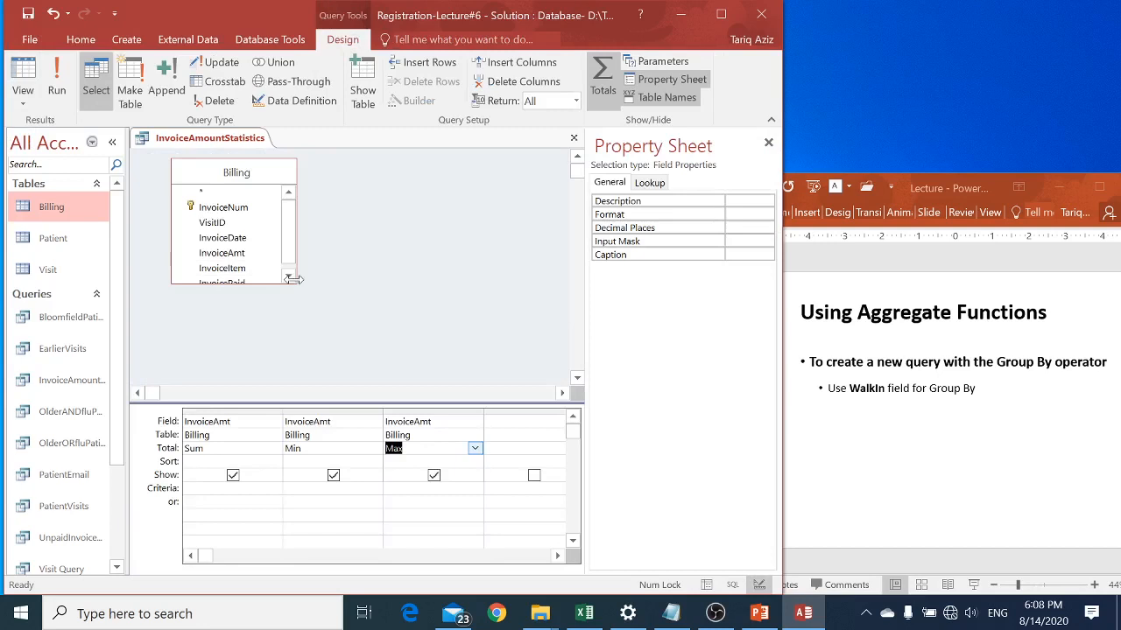
pyautogui.moveTo(296, 281); pyautogui.dragTo(302, 340)
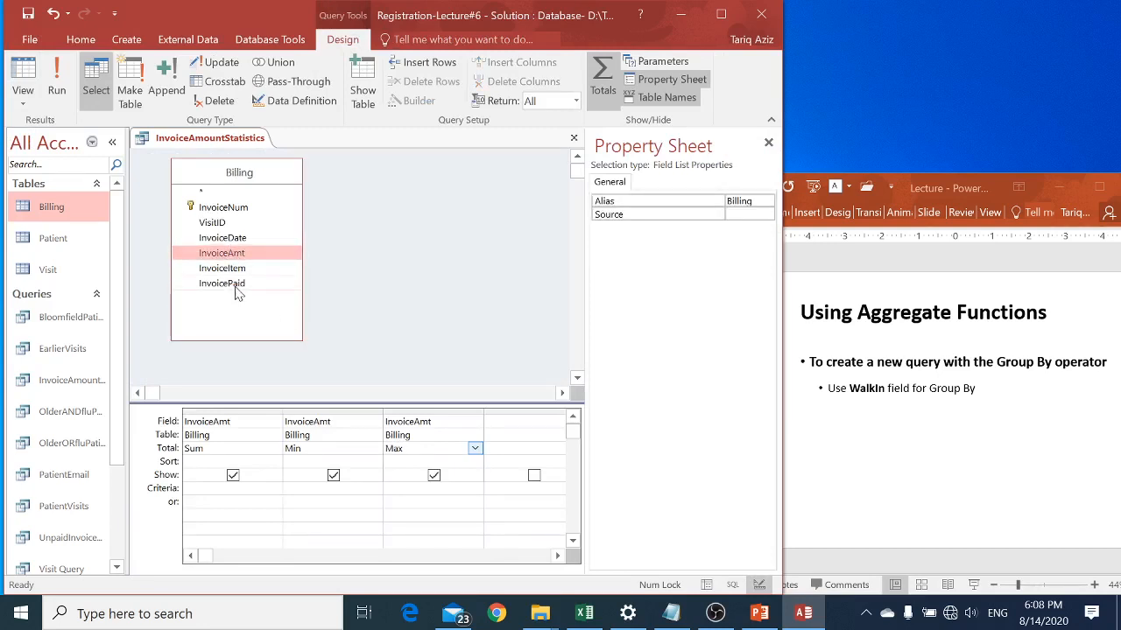
# Step: Open the Visit table to examine its fields, including Walk-in, and close it again
pyautogui.click(47, 275)
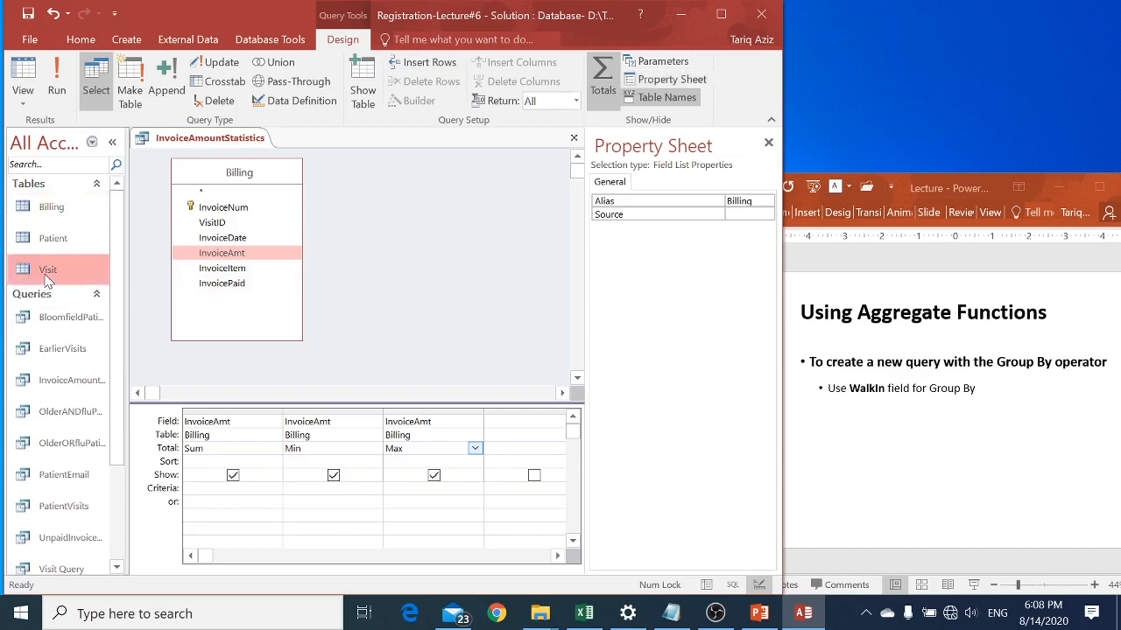
pyautogui.doubleClick(47, 277)
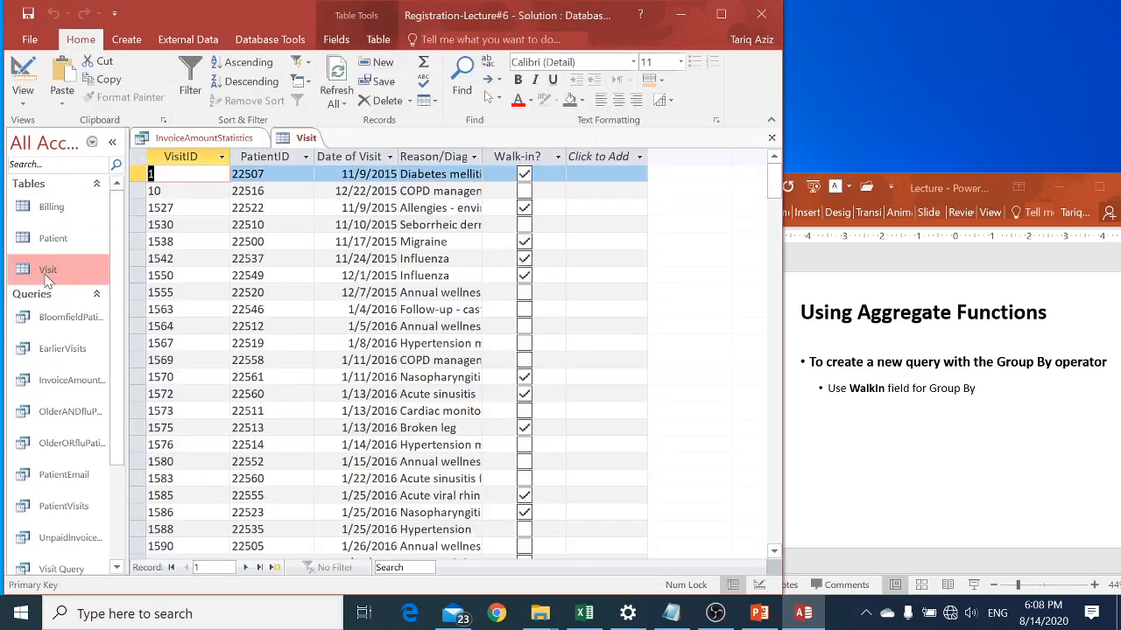
pyautogui.click(771, 137)
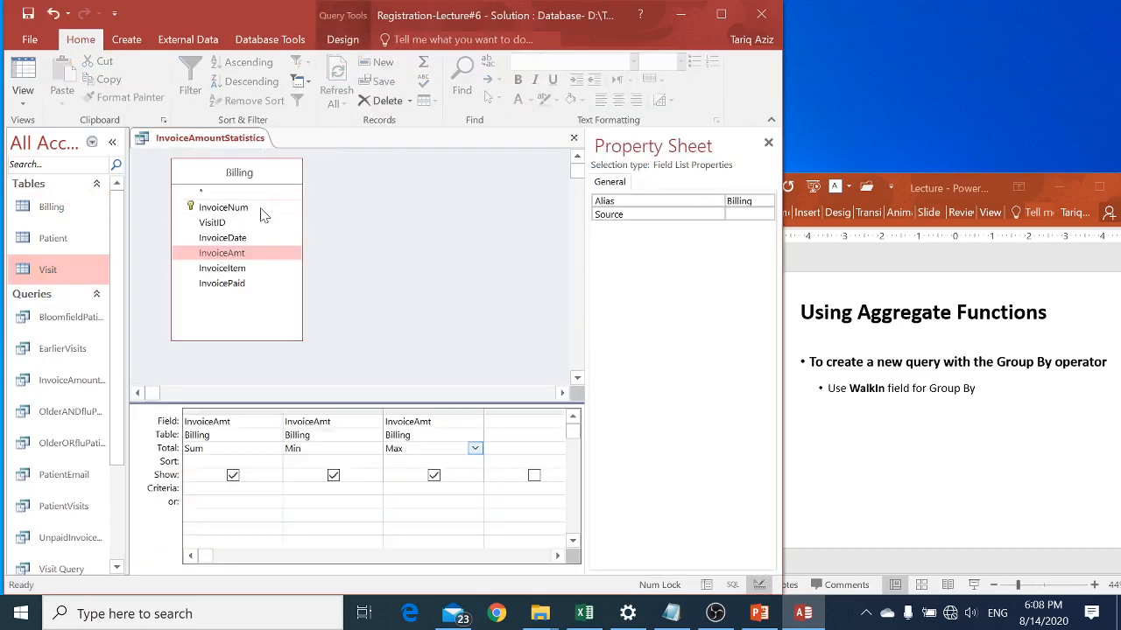
# Step: Add the Visit table to the InvoiceAmountStatistics query and place its WalkIn field in the design grid with Group By
pyautogui.moveTo(63, 271); pyautogui.dragTo(383, 189)
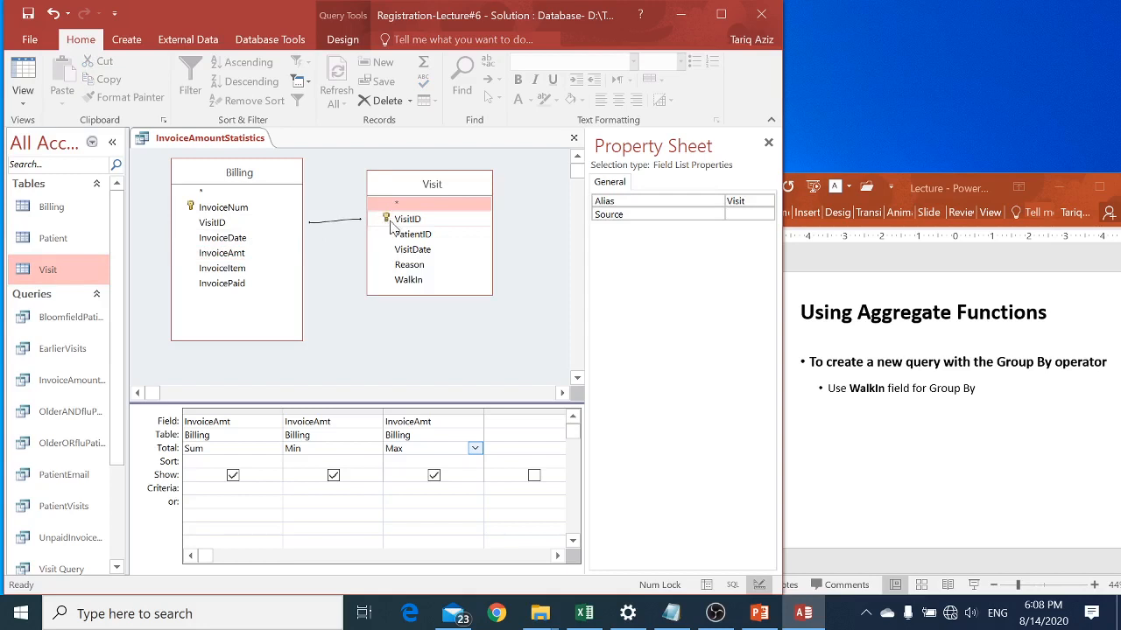
pyautogui.click(418, 282)
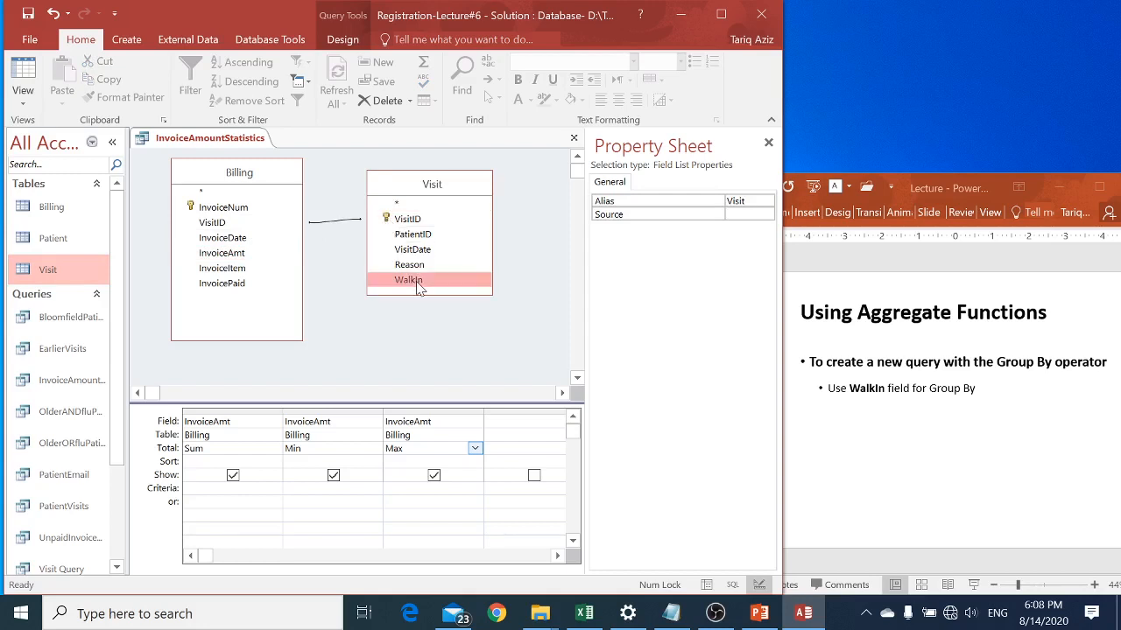
pyautogui.doubleClick(418, 283)
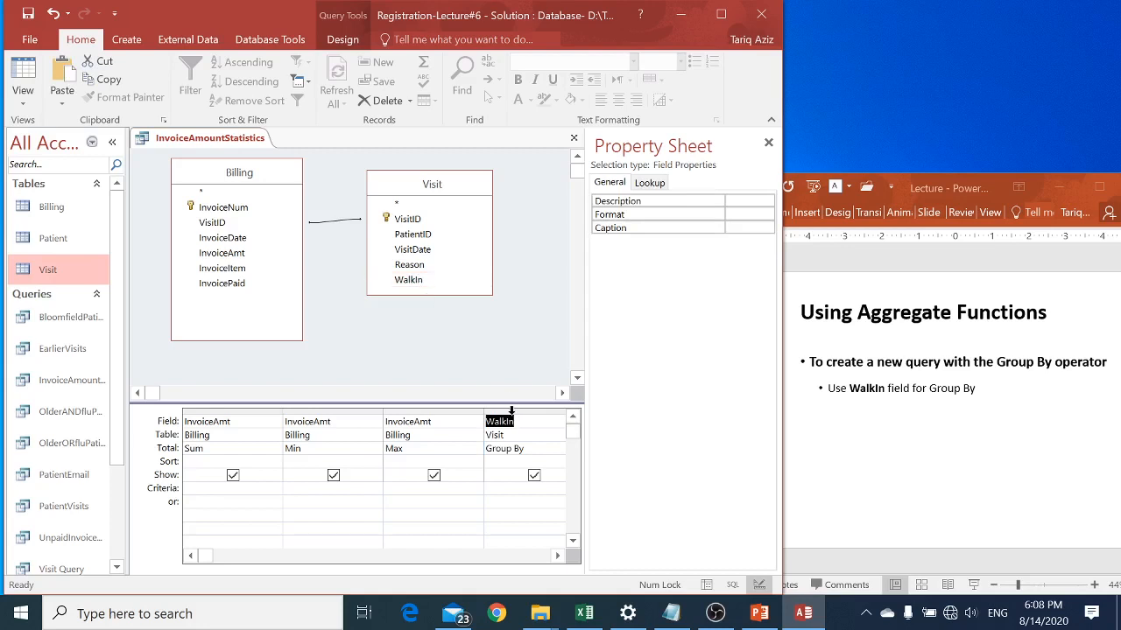
# Step: Review the Walk-in values in the Visit table, and display the query's results grouped by WalkIn in Datasheet view
pyautogui.doubleClick(38, 277)
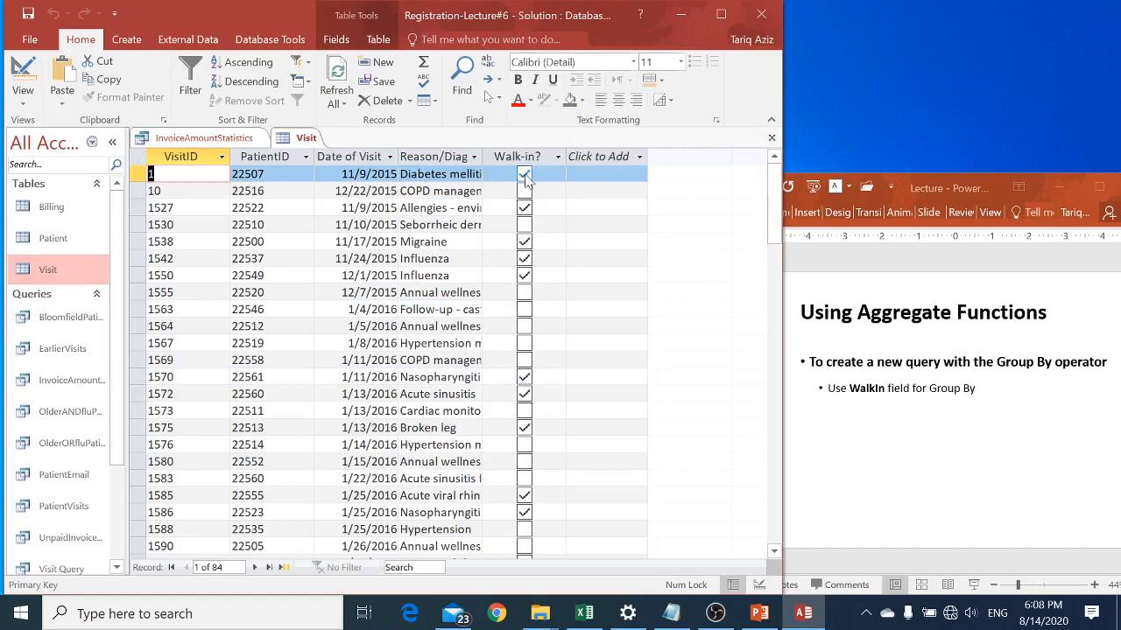
pyautogui.click(771, 138)
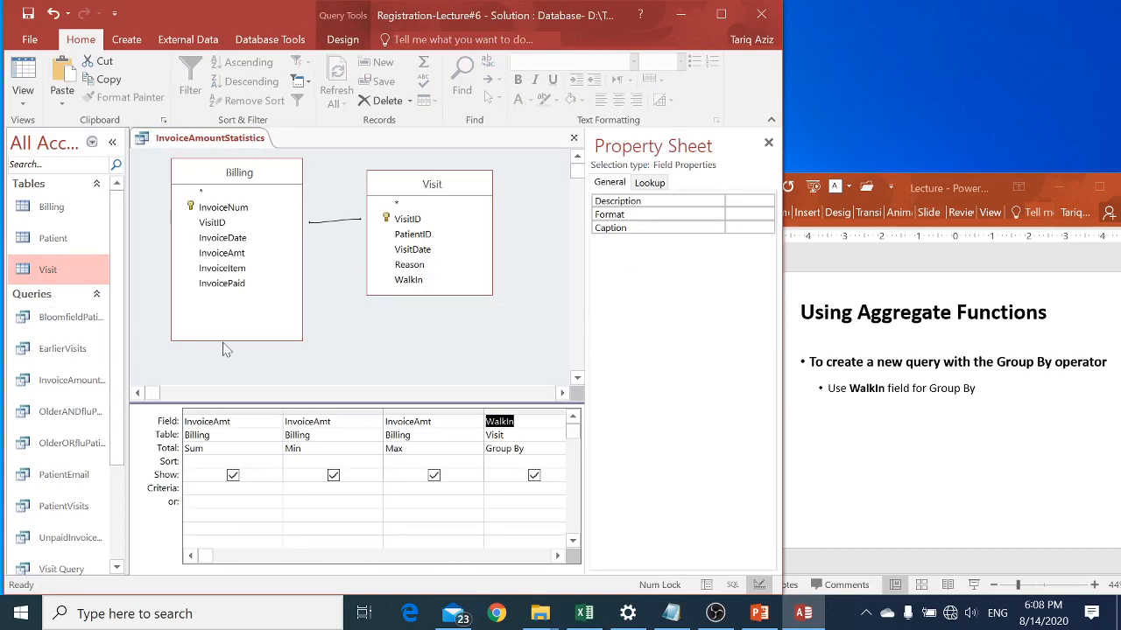
pyautogui.click(23, 72)
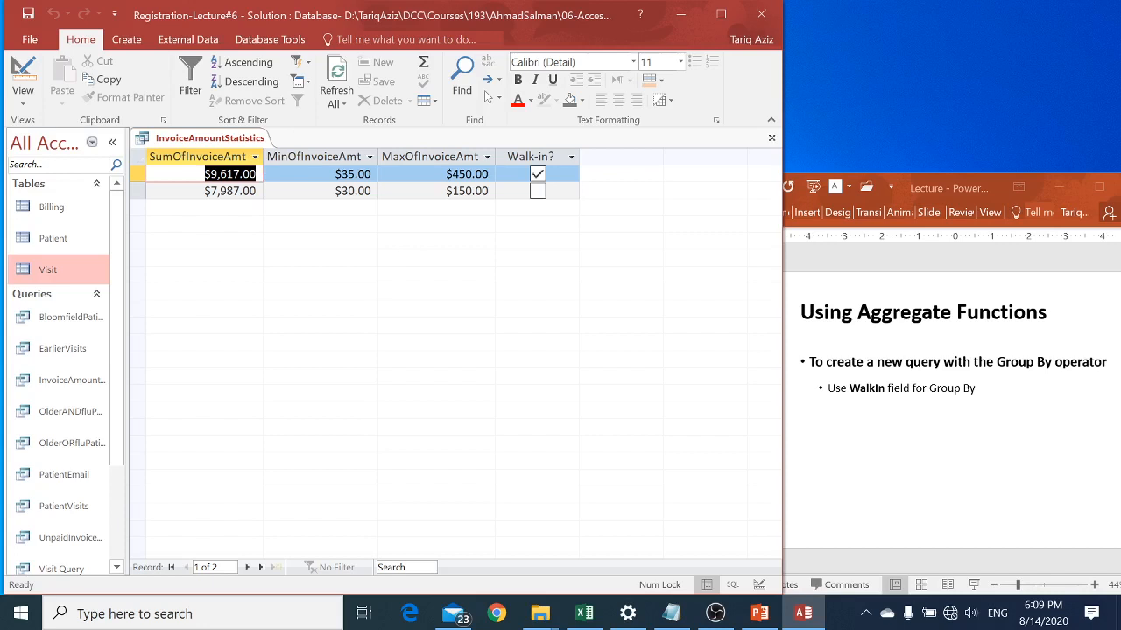
# Step: Advance PowerPoint to the slide on working with the Navigation Pane, and close the InvoiceAmountStatistics query in Access
pyautogui.click(893, 409)
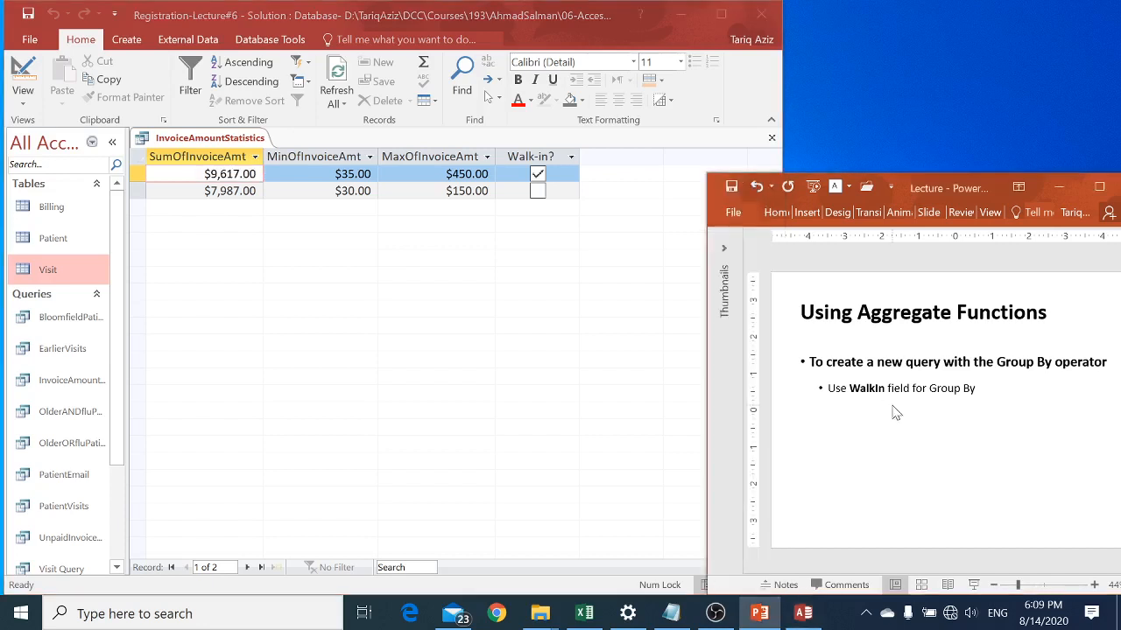
pyautogui.scroll(-1, 894, 412)
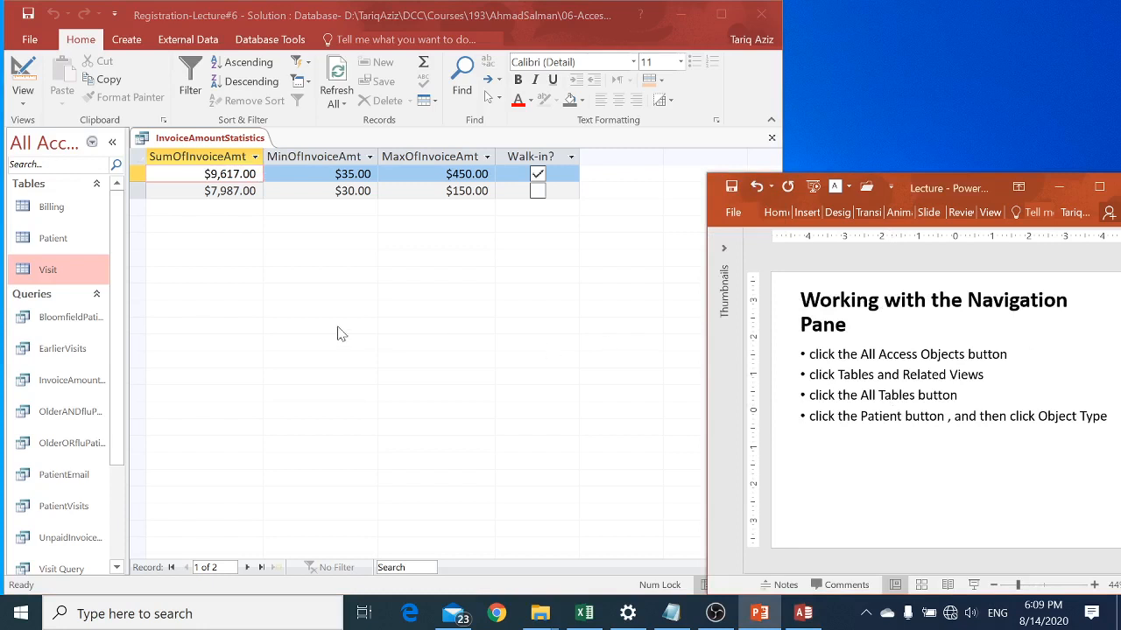
pyautogui.click(775, 140)
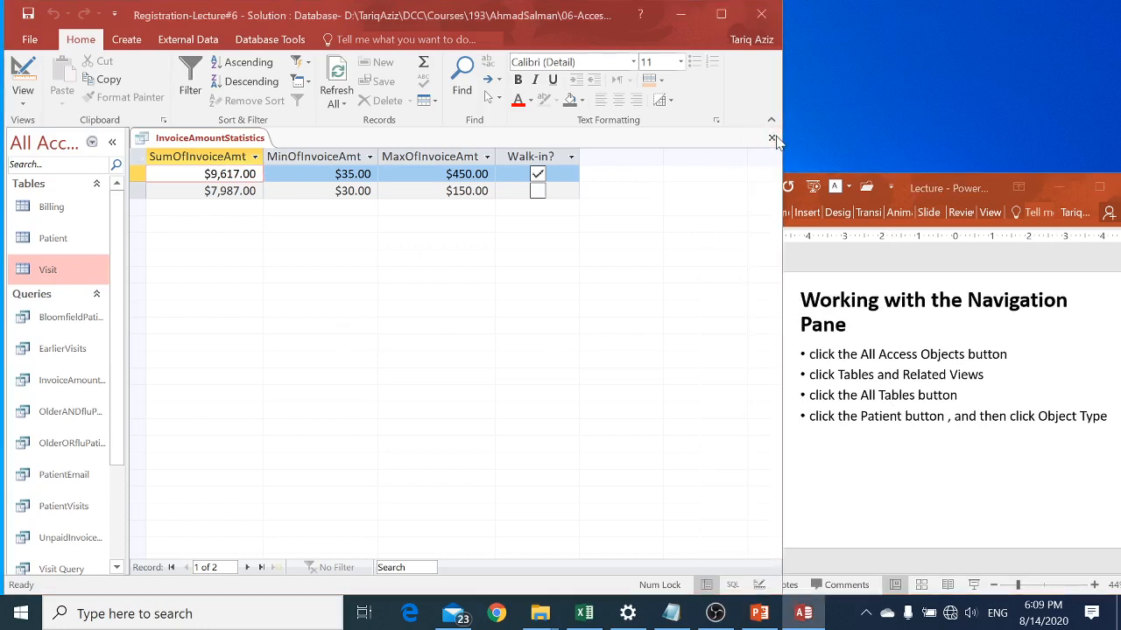
pyautogui.click(772, 138)
pyautogui.click(502, 355)
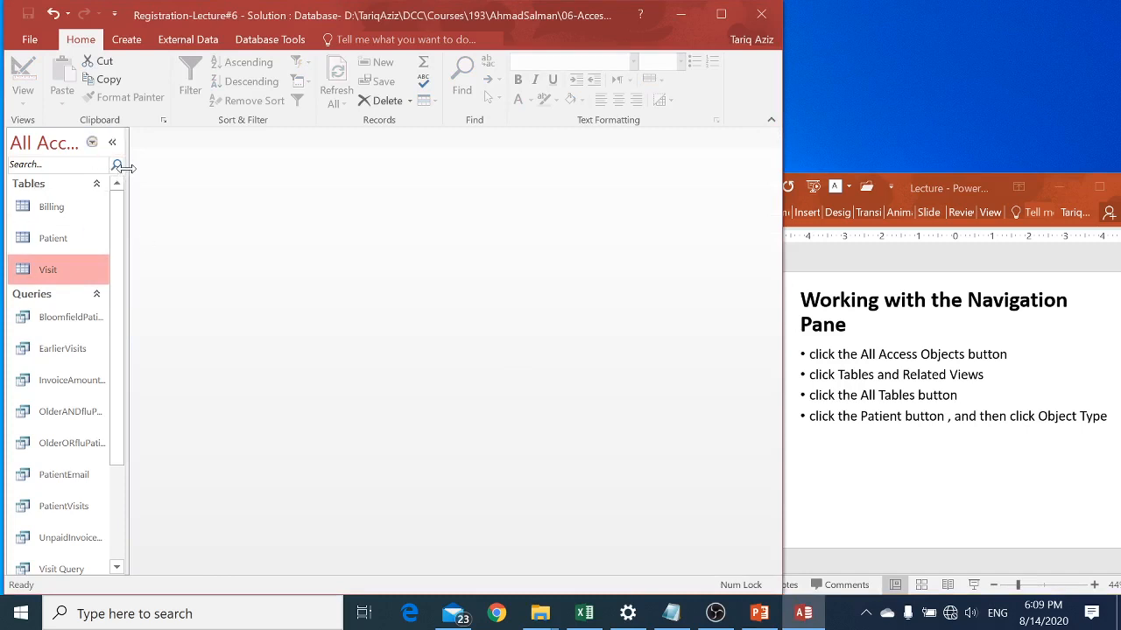
# Step: Widen the Navigation Pane to show full object names, and review its category options and the objects listed by type
pyautogui.moveTo(127, 166); pyautogui.dragTo(292, 162)
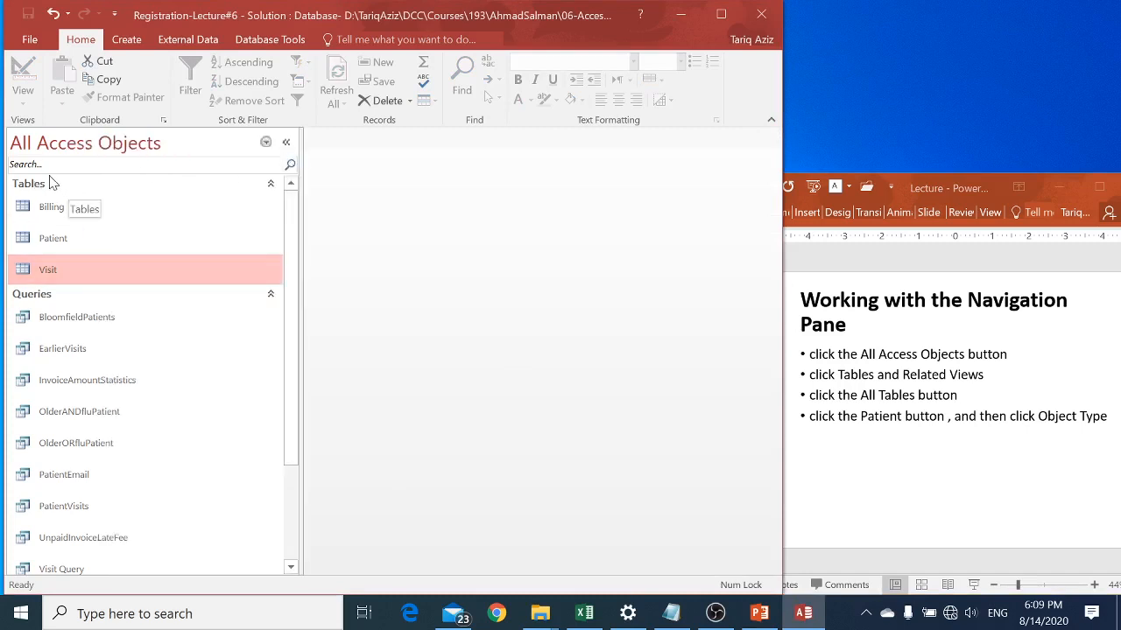
pyautogui.click(266, 142)
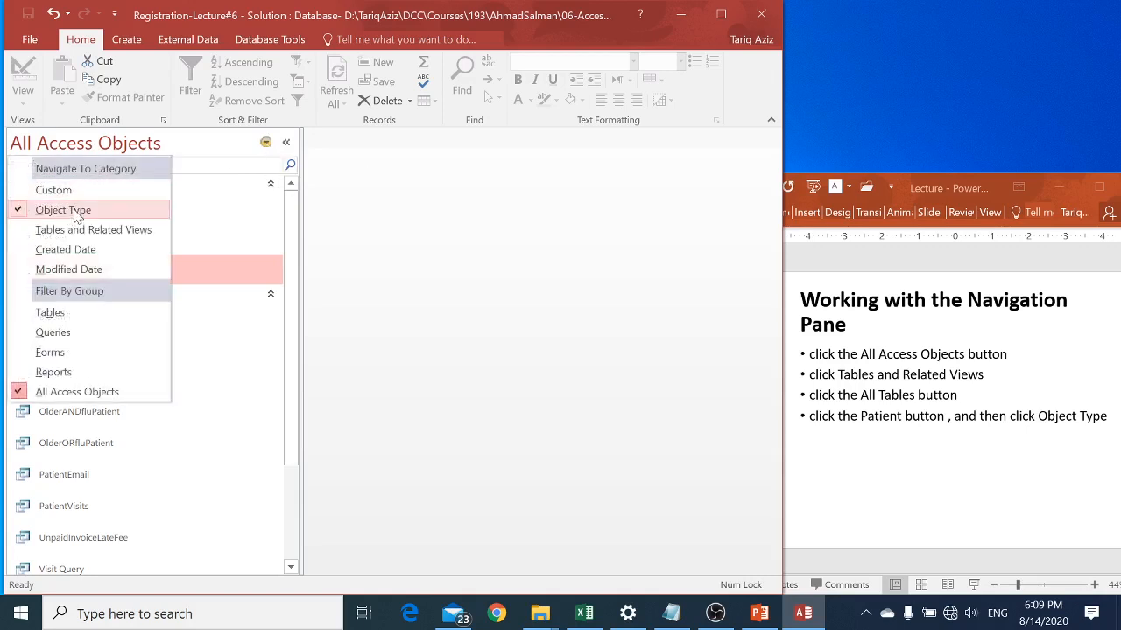
pyautogui.click(333, 213)
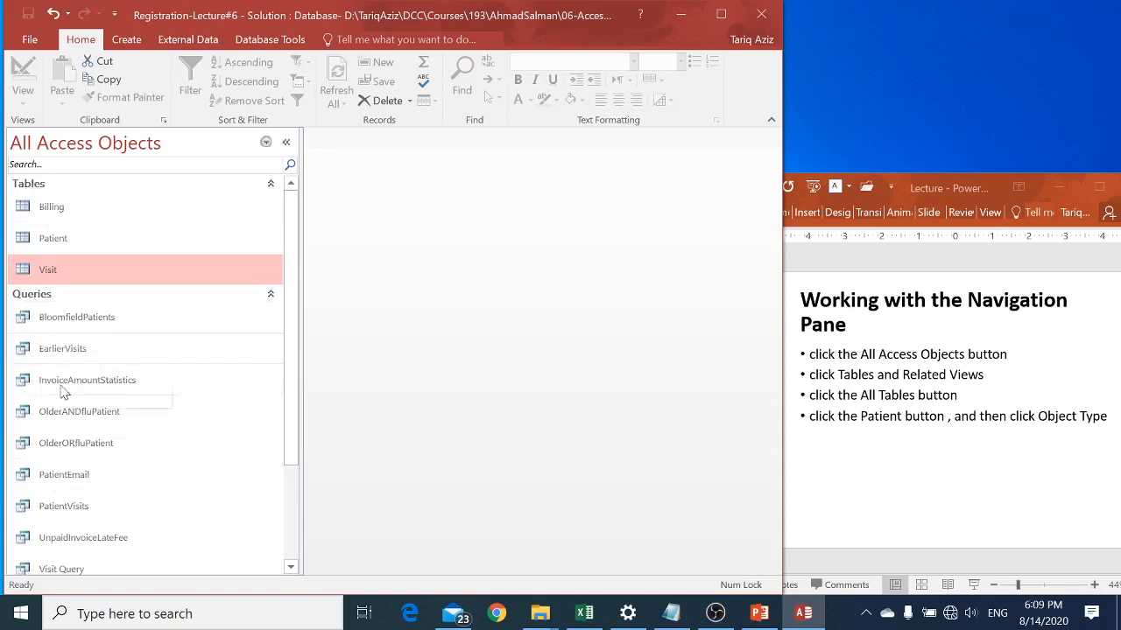
pyautogui.moveTo(293, 406); pyautogui.dragTo(289, 503)
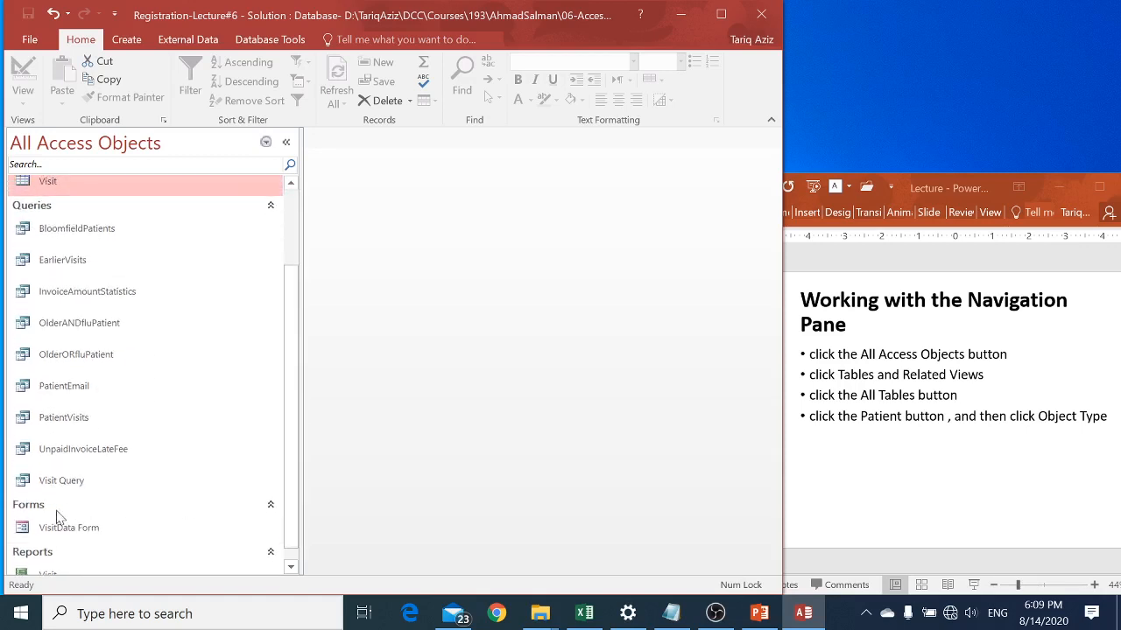
pyautogui.moveTo(293, 412); pyautogui.dragTo(295, 286)
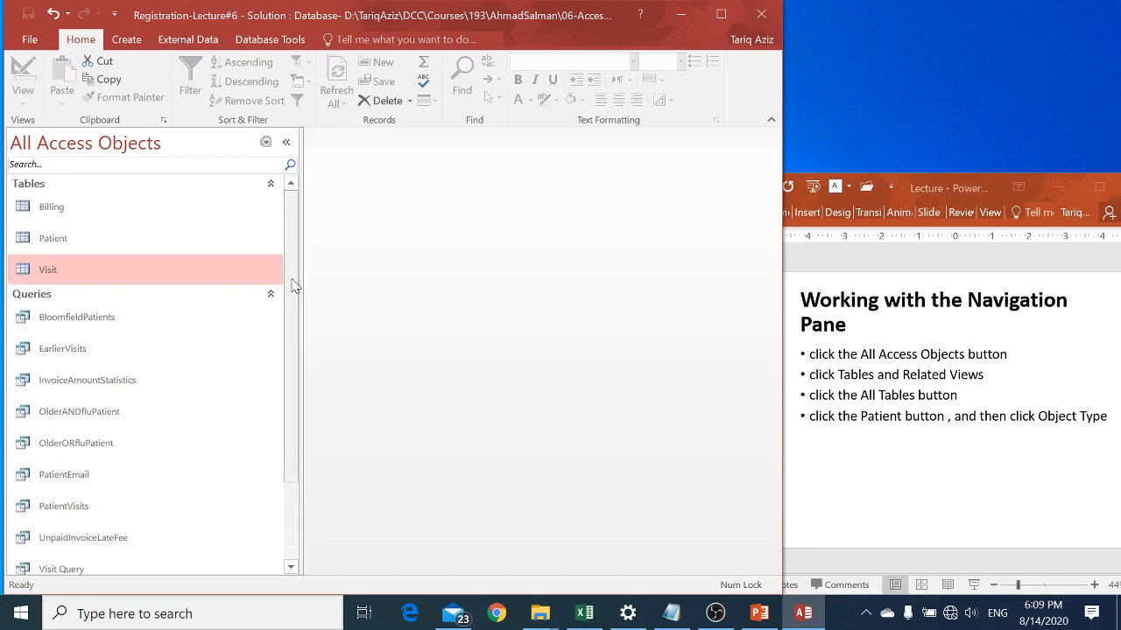
# Step: Group the Navigation Pane by Tables and Related Views, and review the objects under the Visit, Billing and Patient groups
pyautogui.click(266, 141)
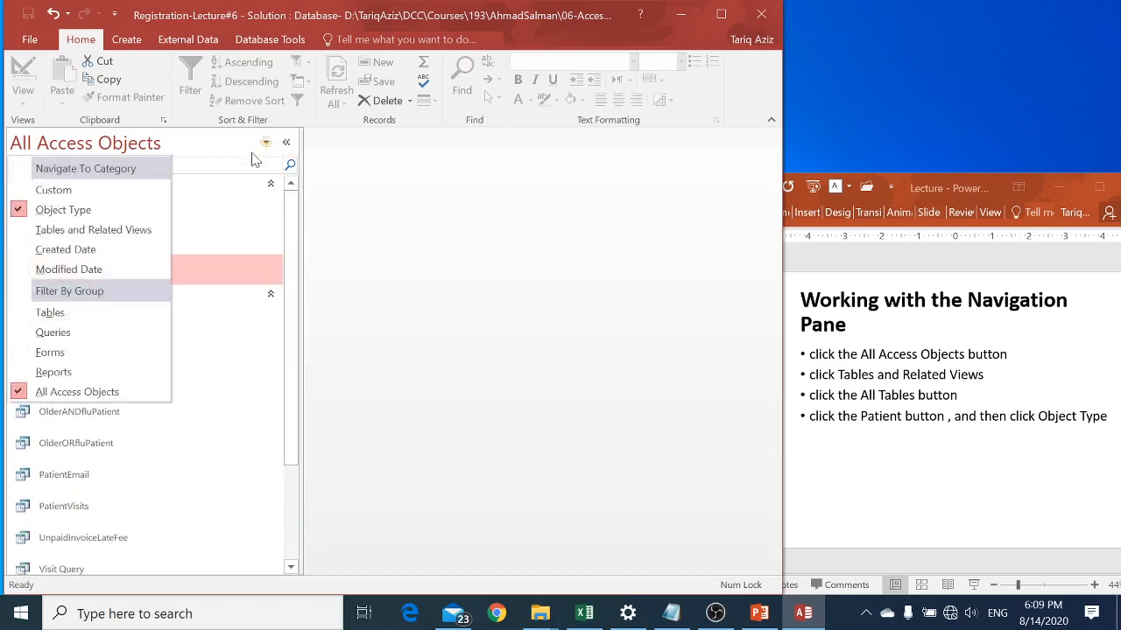
pyautogui.click(96, 230)
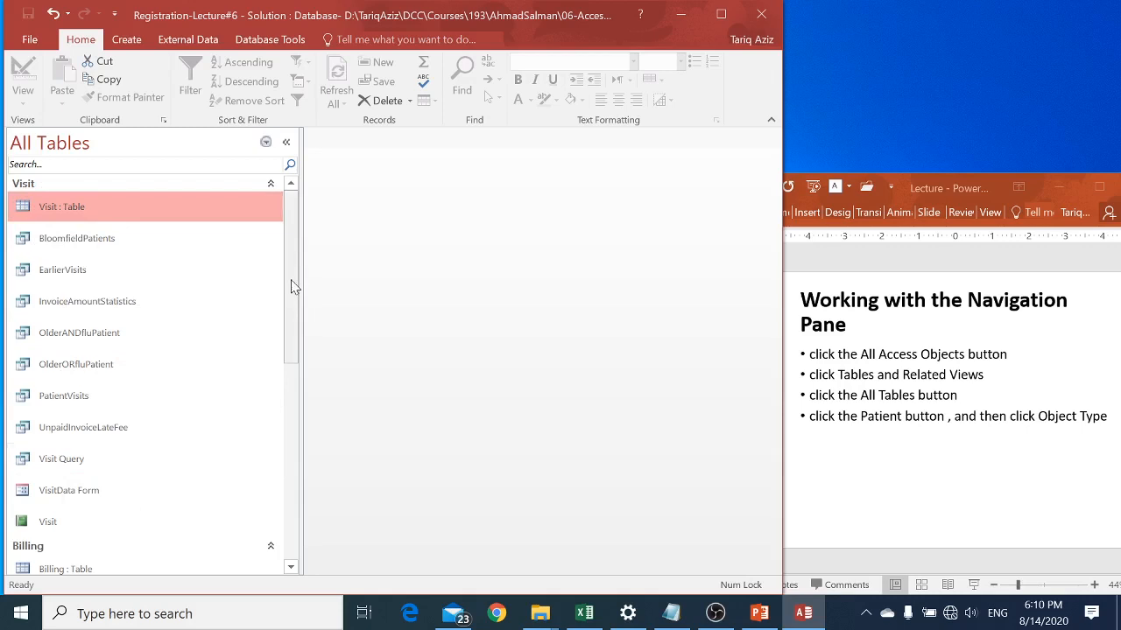
pyautogui.moveTo(290, 283); pyautogui.dragTo(294, 376)
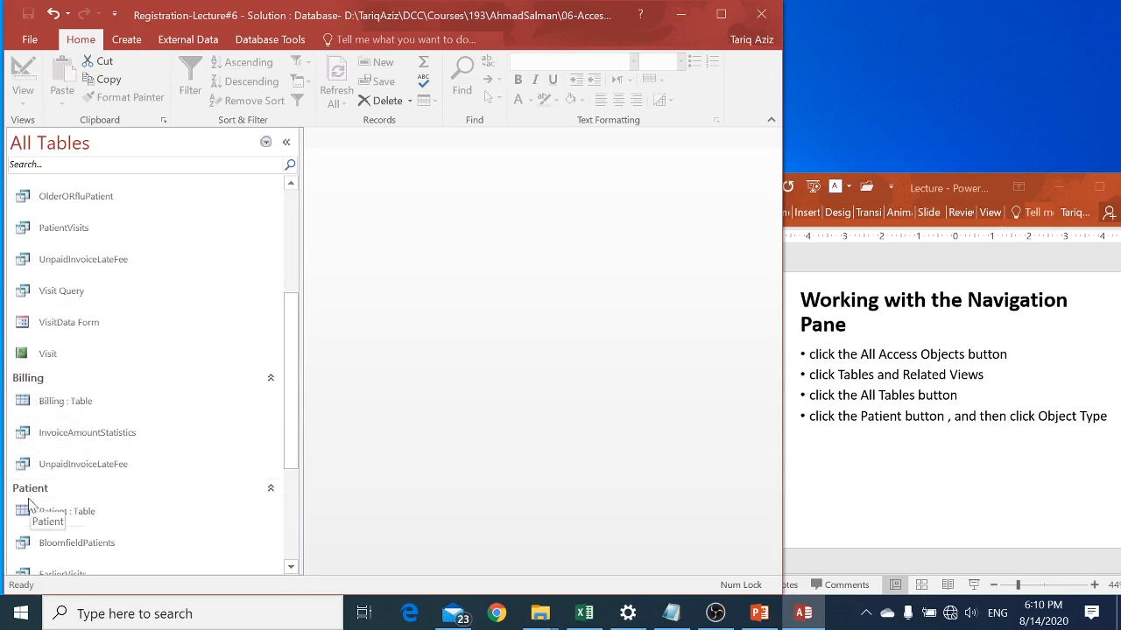
pyautogui.moveTo(293, 442); pyautogui.dragTo(295, 533)
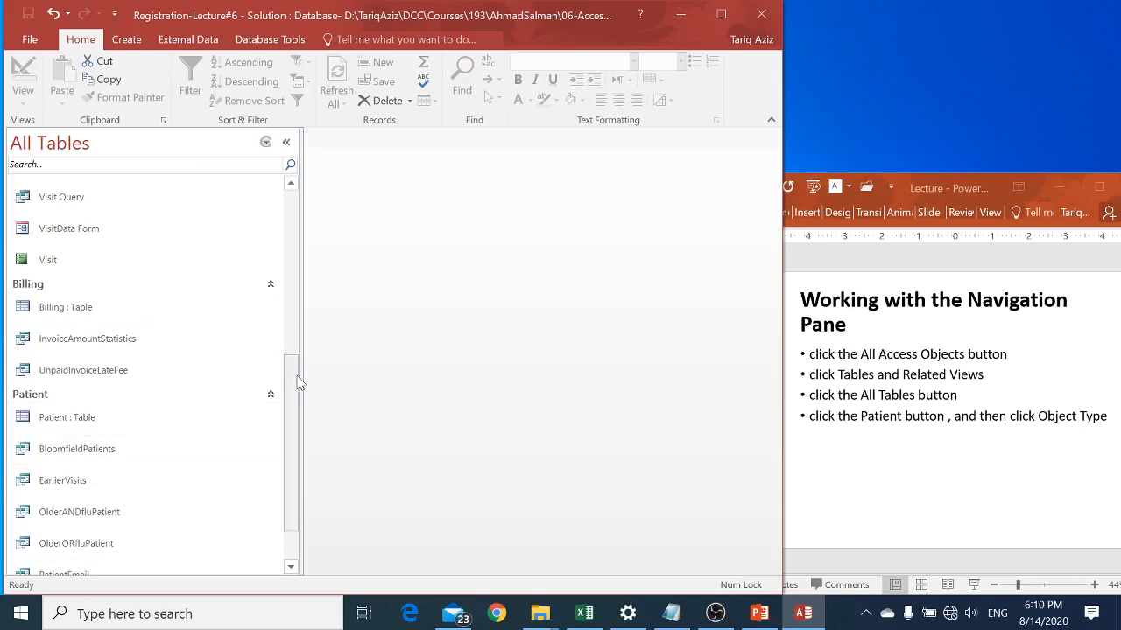
pyautogui.moveTo(293, 370); pyautogui.dragTo(279, 199)
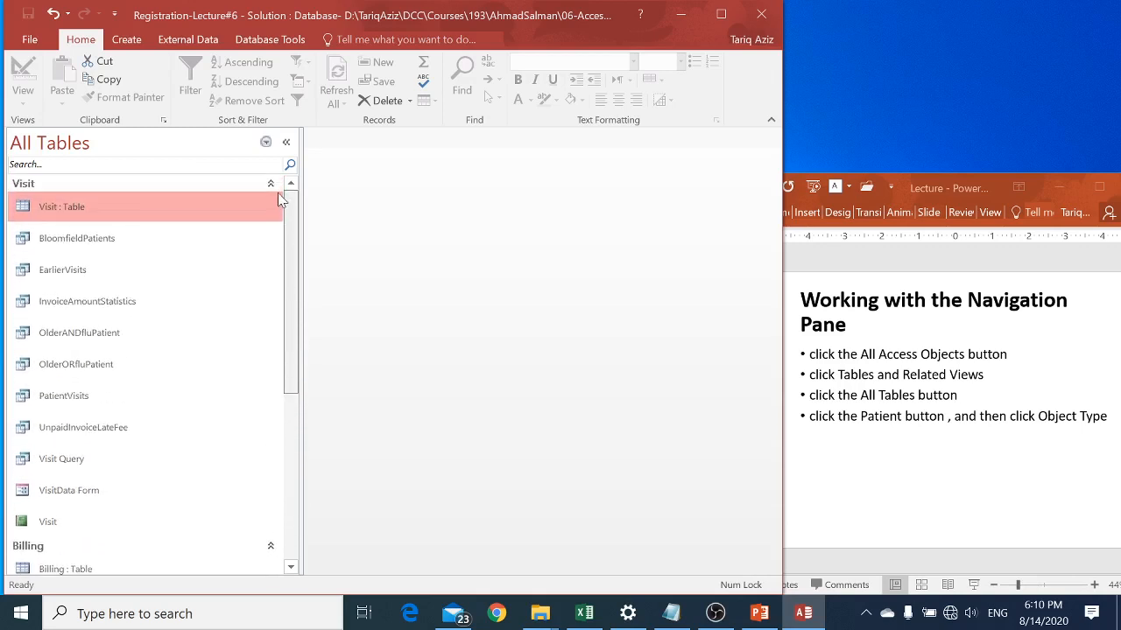
# Step: Set the Navigation Pane's category back to Object Type and look through the tables, queries, forms and reports
pyautogui.click(267, 142)
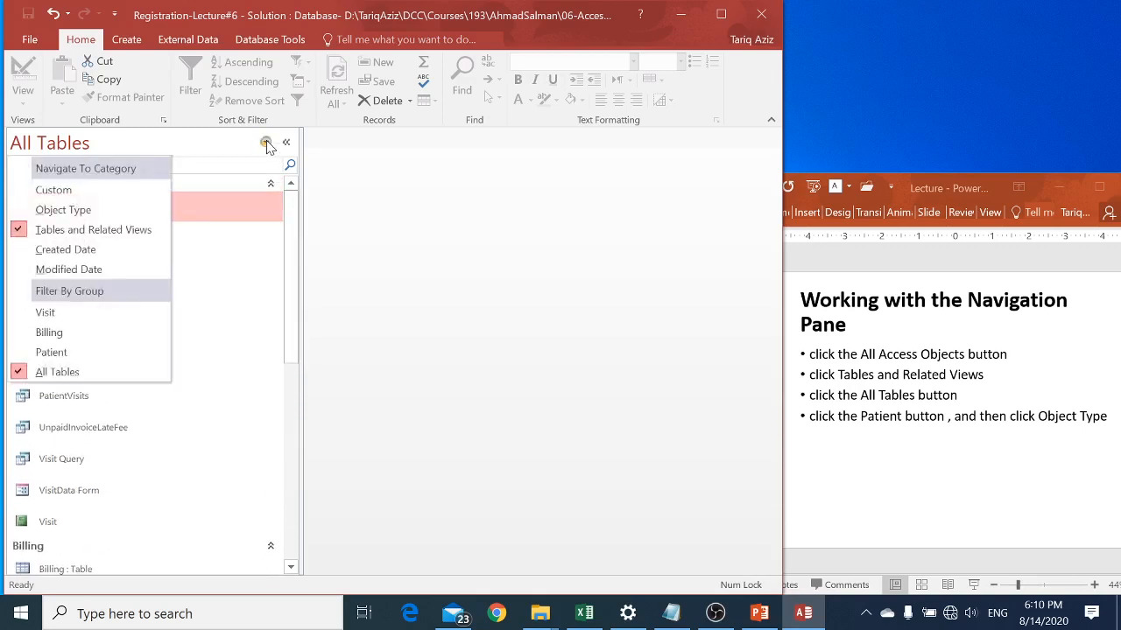
pyautogui.click(75, 214)
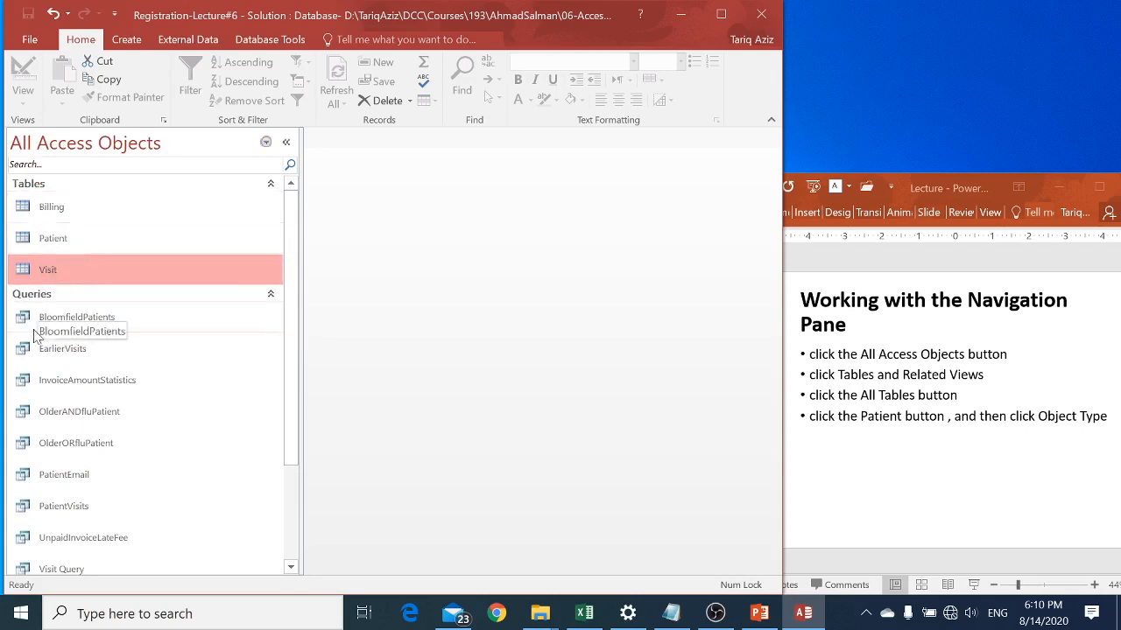
pyautogui.scroll(-3, 295, 346)
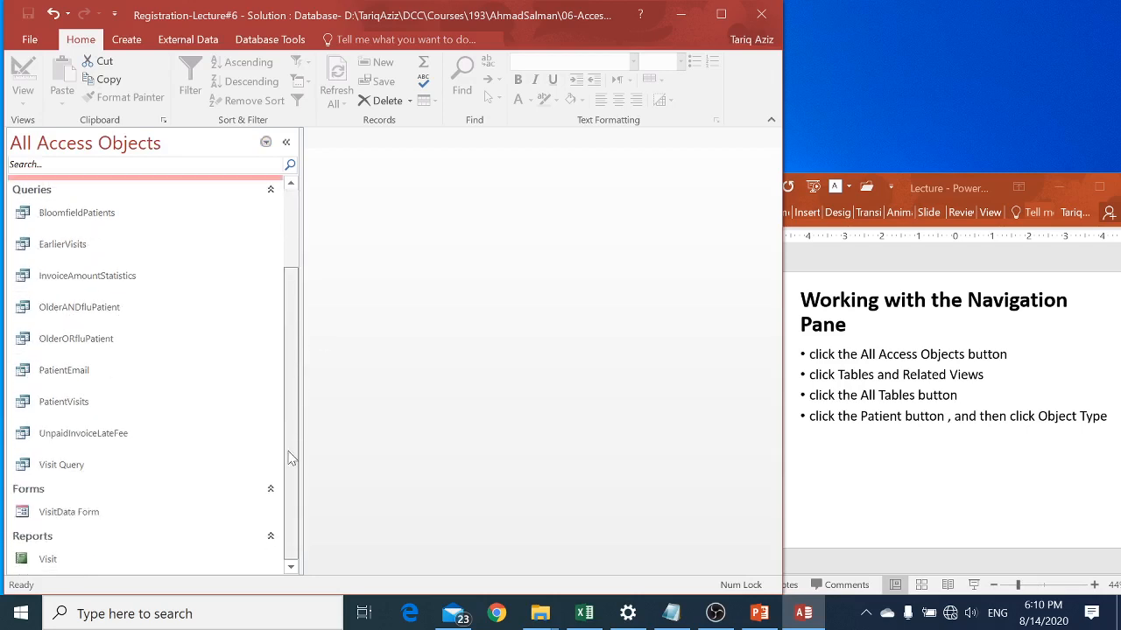
# Step: Switch to PowerPoint and advance through the Next Lecture slide to the End of Meeting supplication slide
pyautogui.click(864, 446)
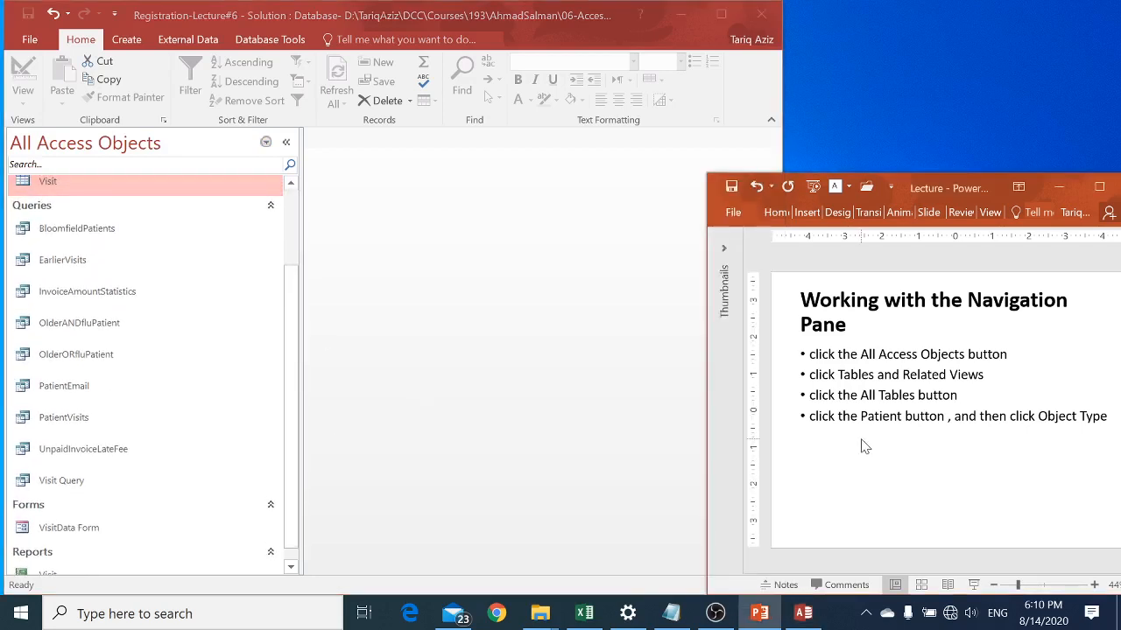
pyautogui.scroll(-1, 864, 447)
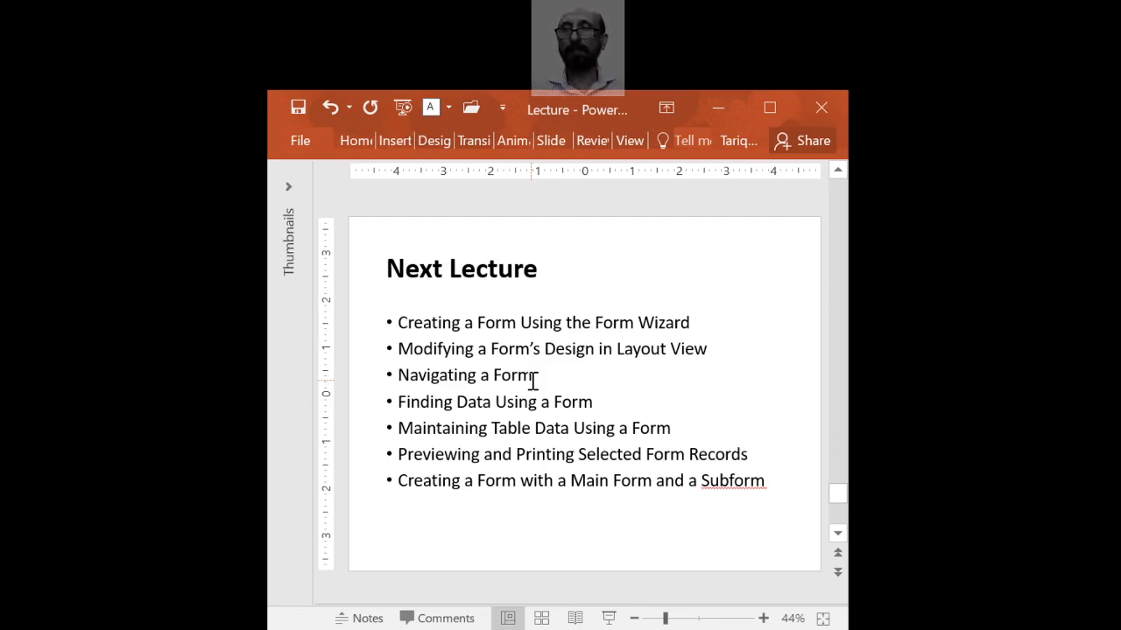
pyautogui.click(594, 451)
pyautogui.scroll(-1, 594, 451)
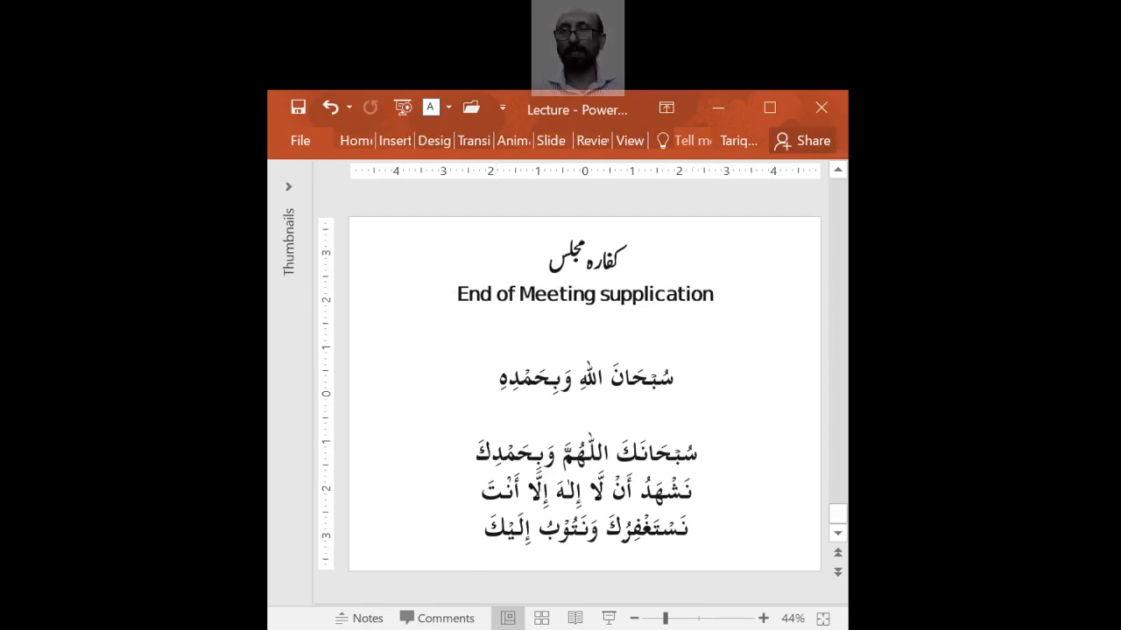
pyautogui.click(327, 629)
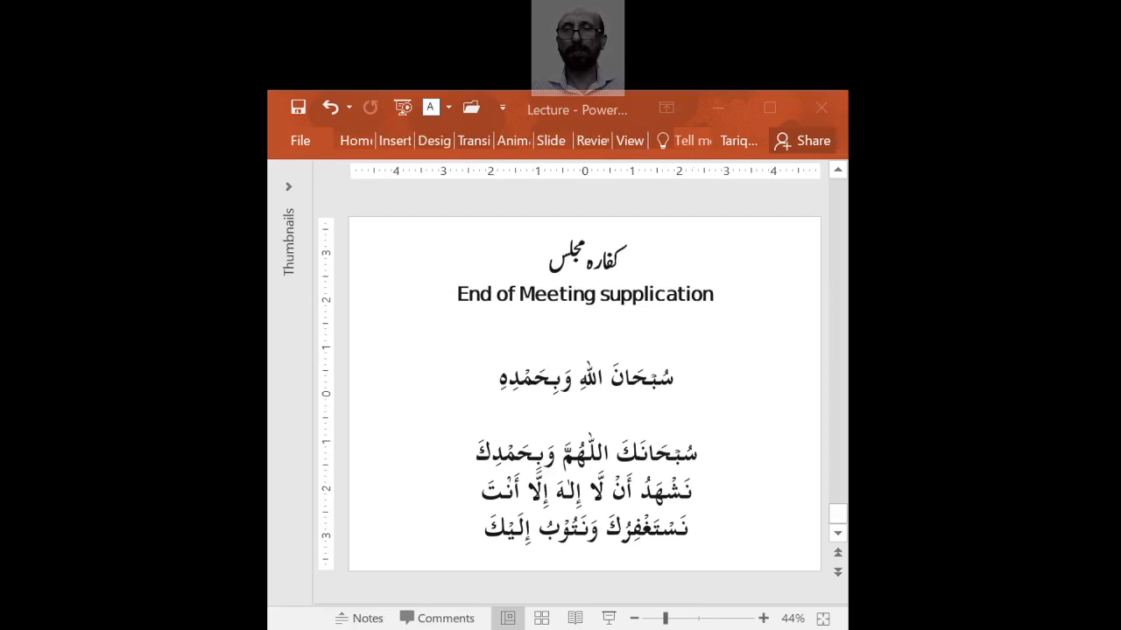